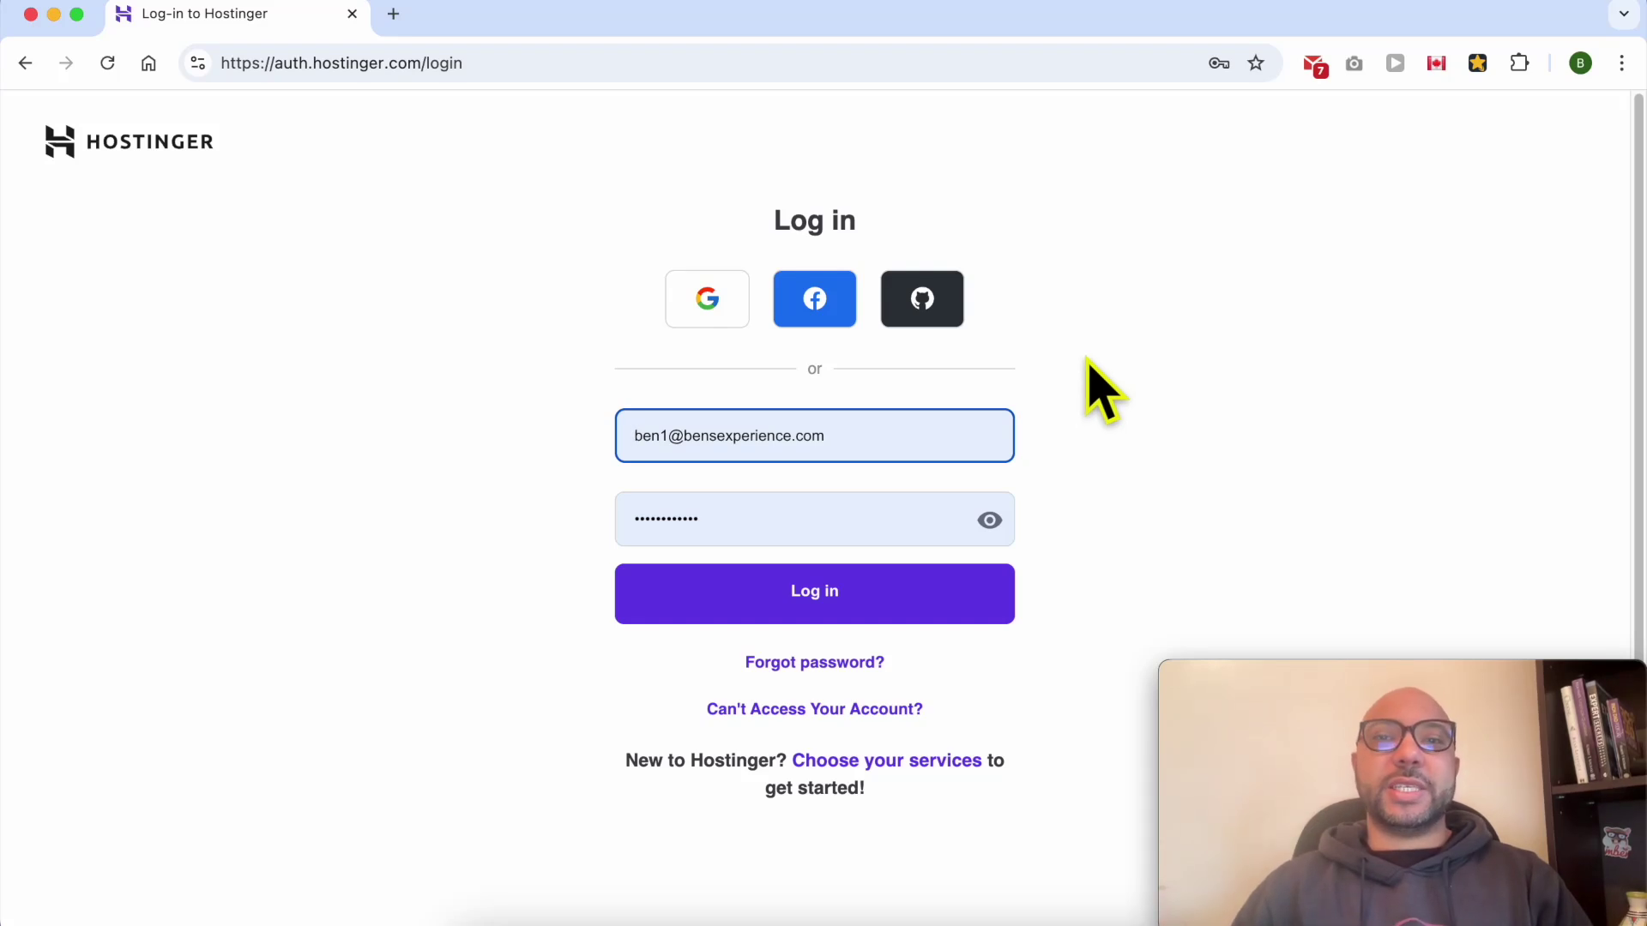
- Log in to hPanel and expand the Websites section in the sidebar
left_click(1091, 361)
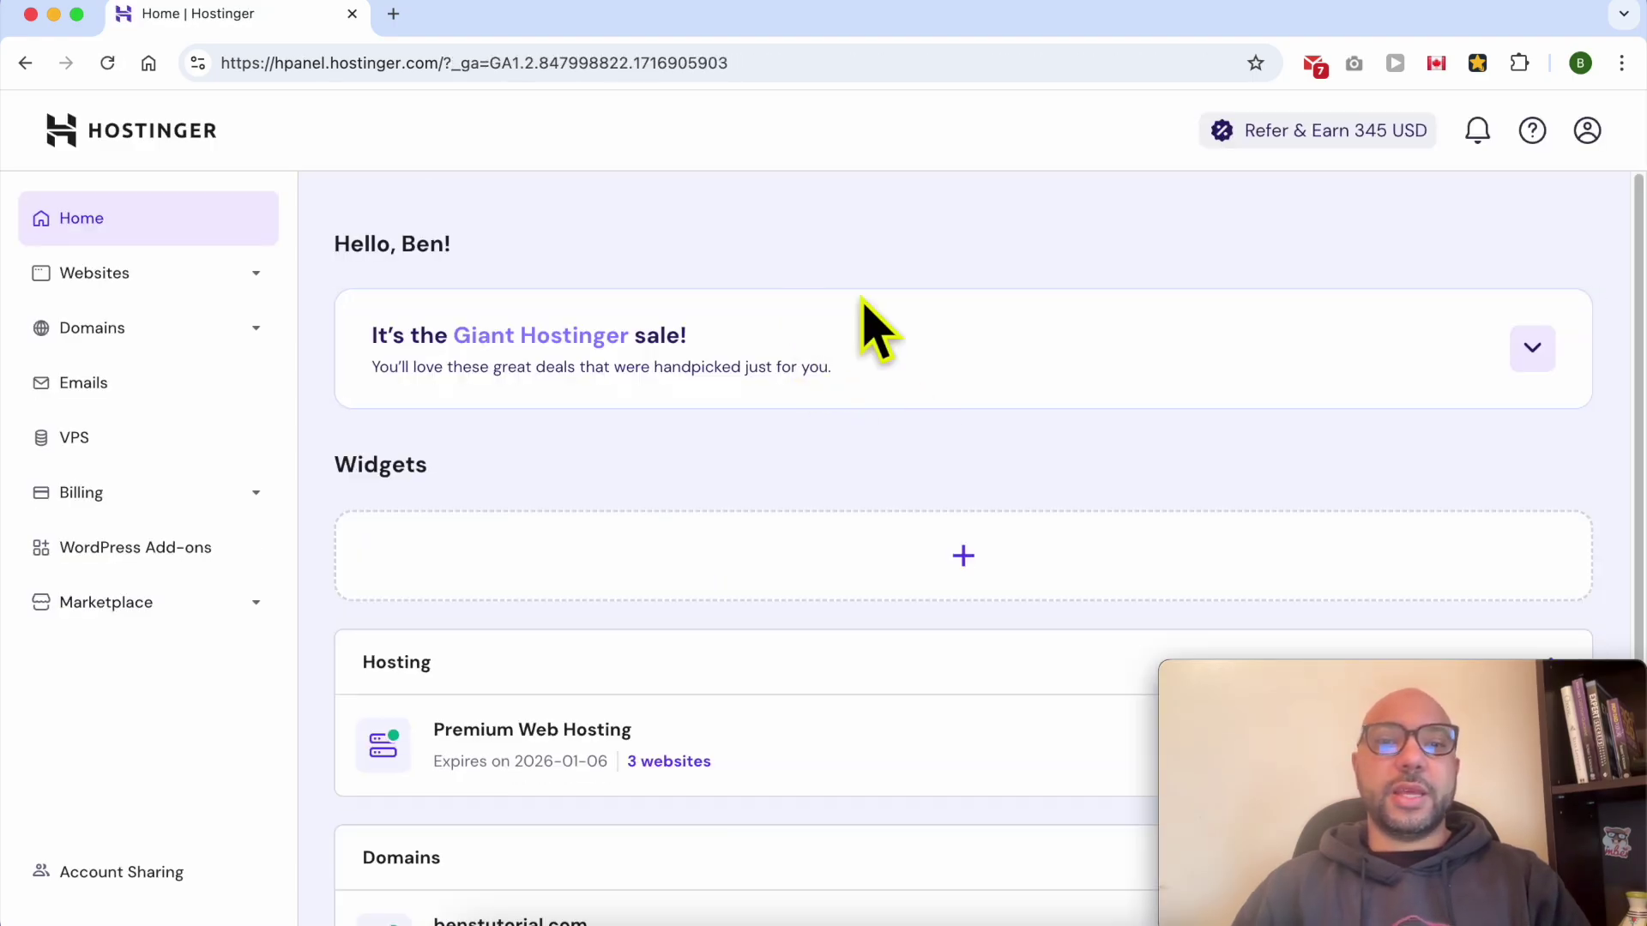
left_click(138, 276)
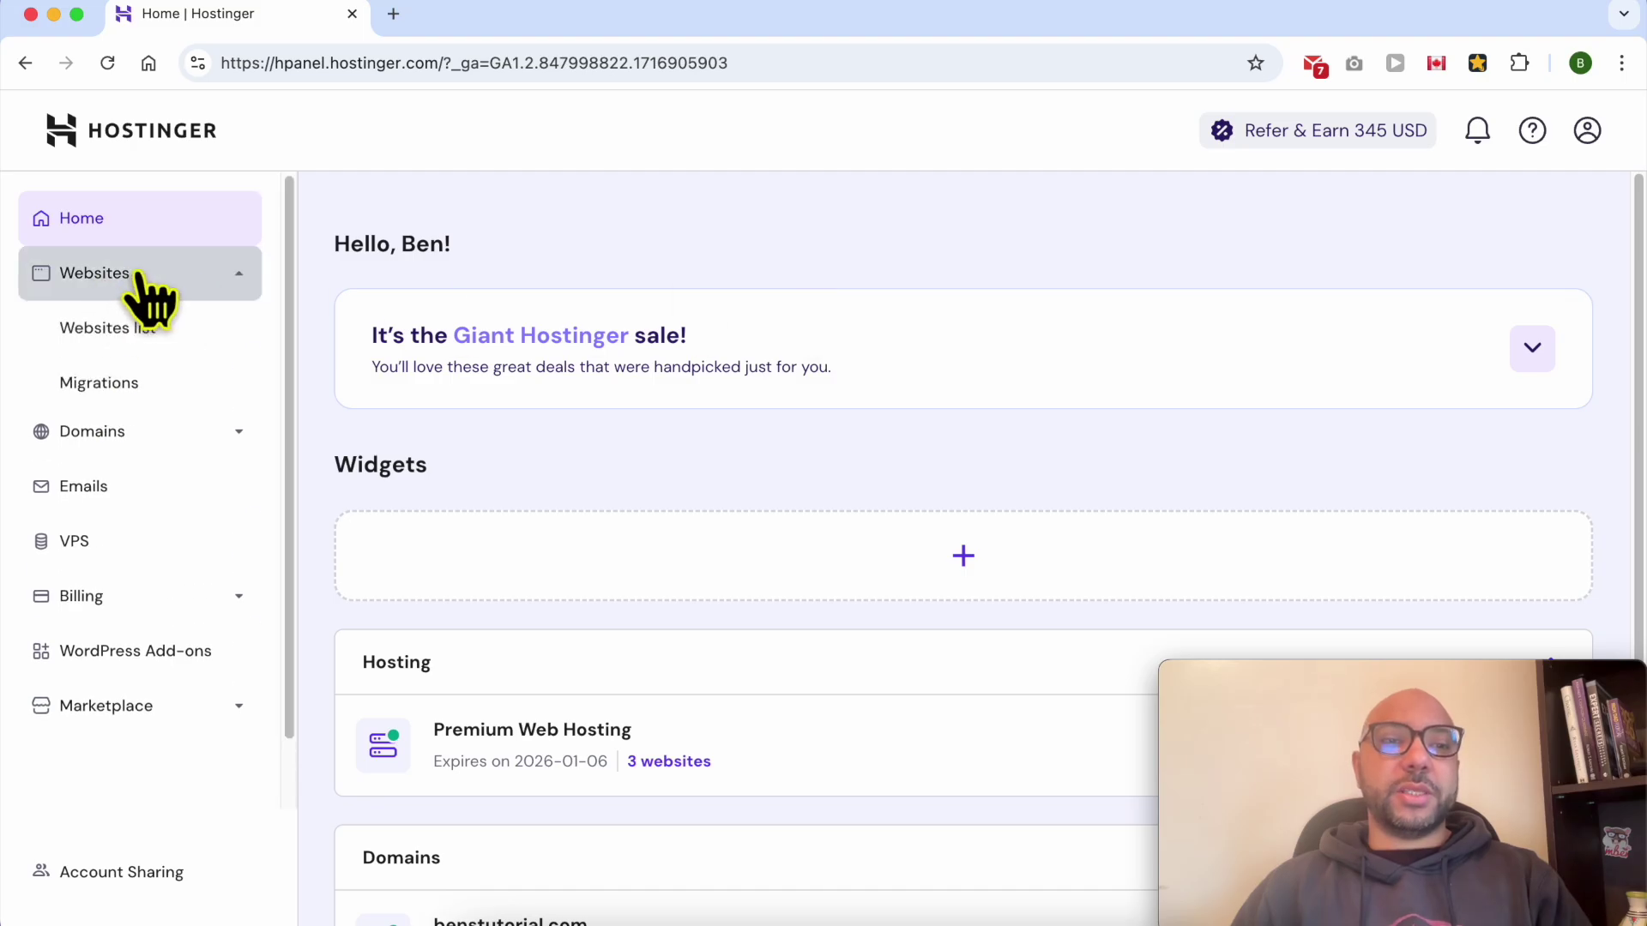
- Open the Websites list and scroll down to the benstutorial.com site
left_click(182, 333)
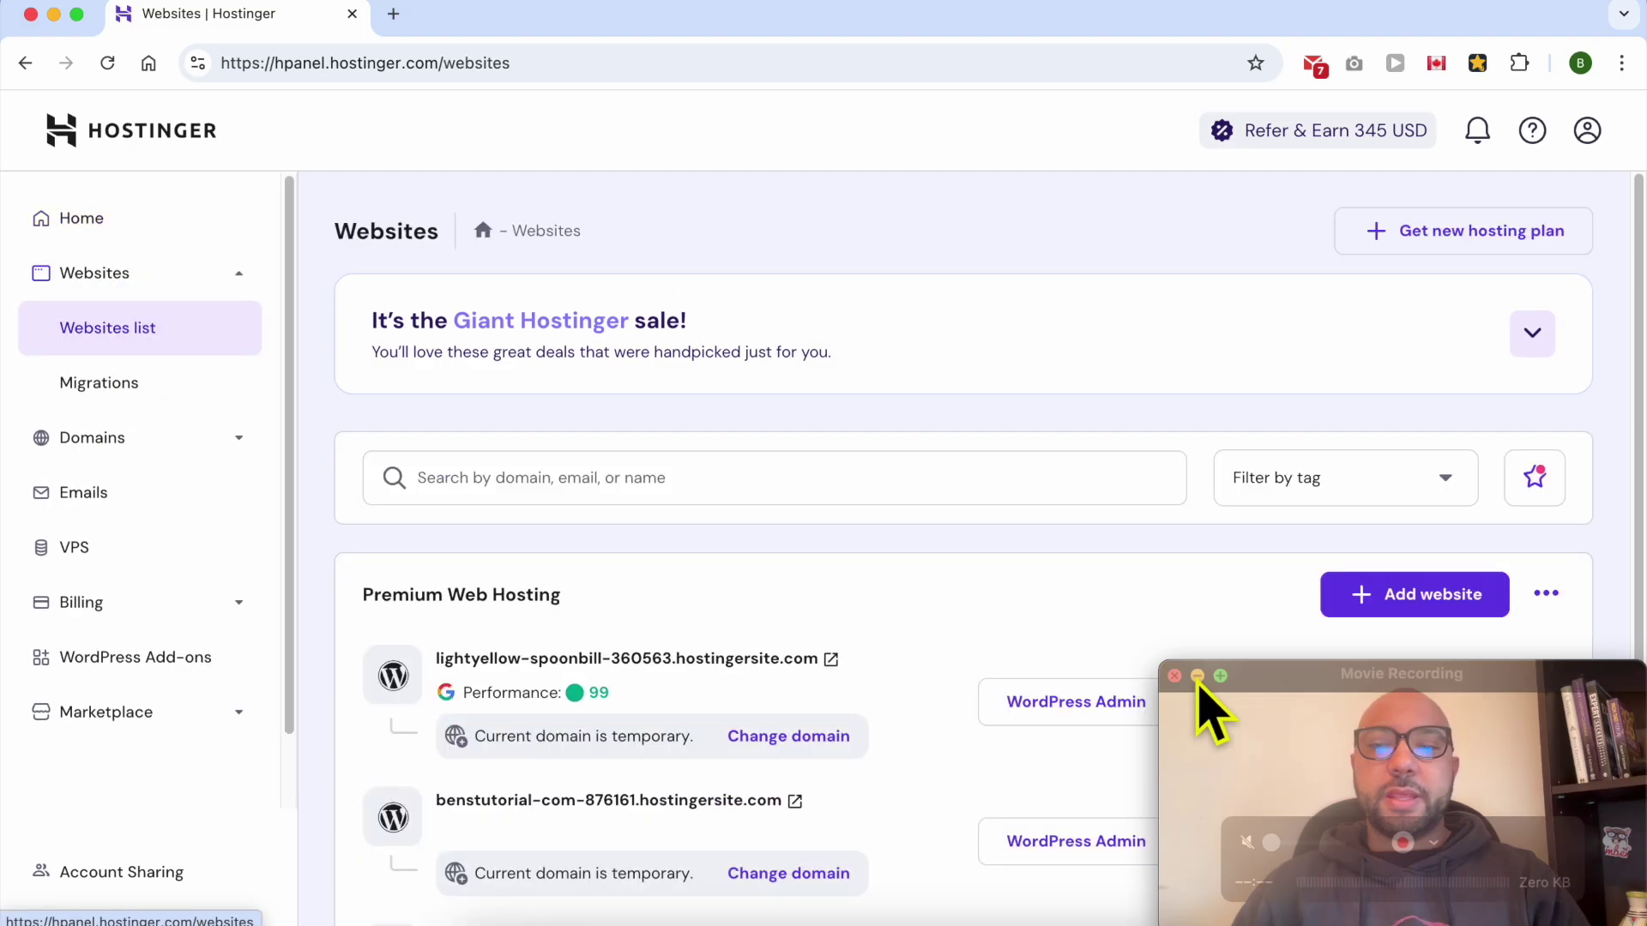
left_click_drag(1367, 683, 1336, 77)
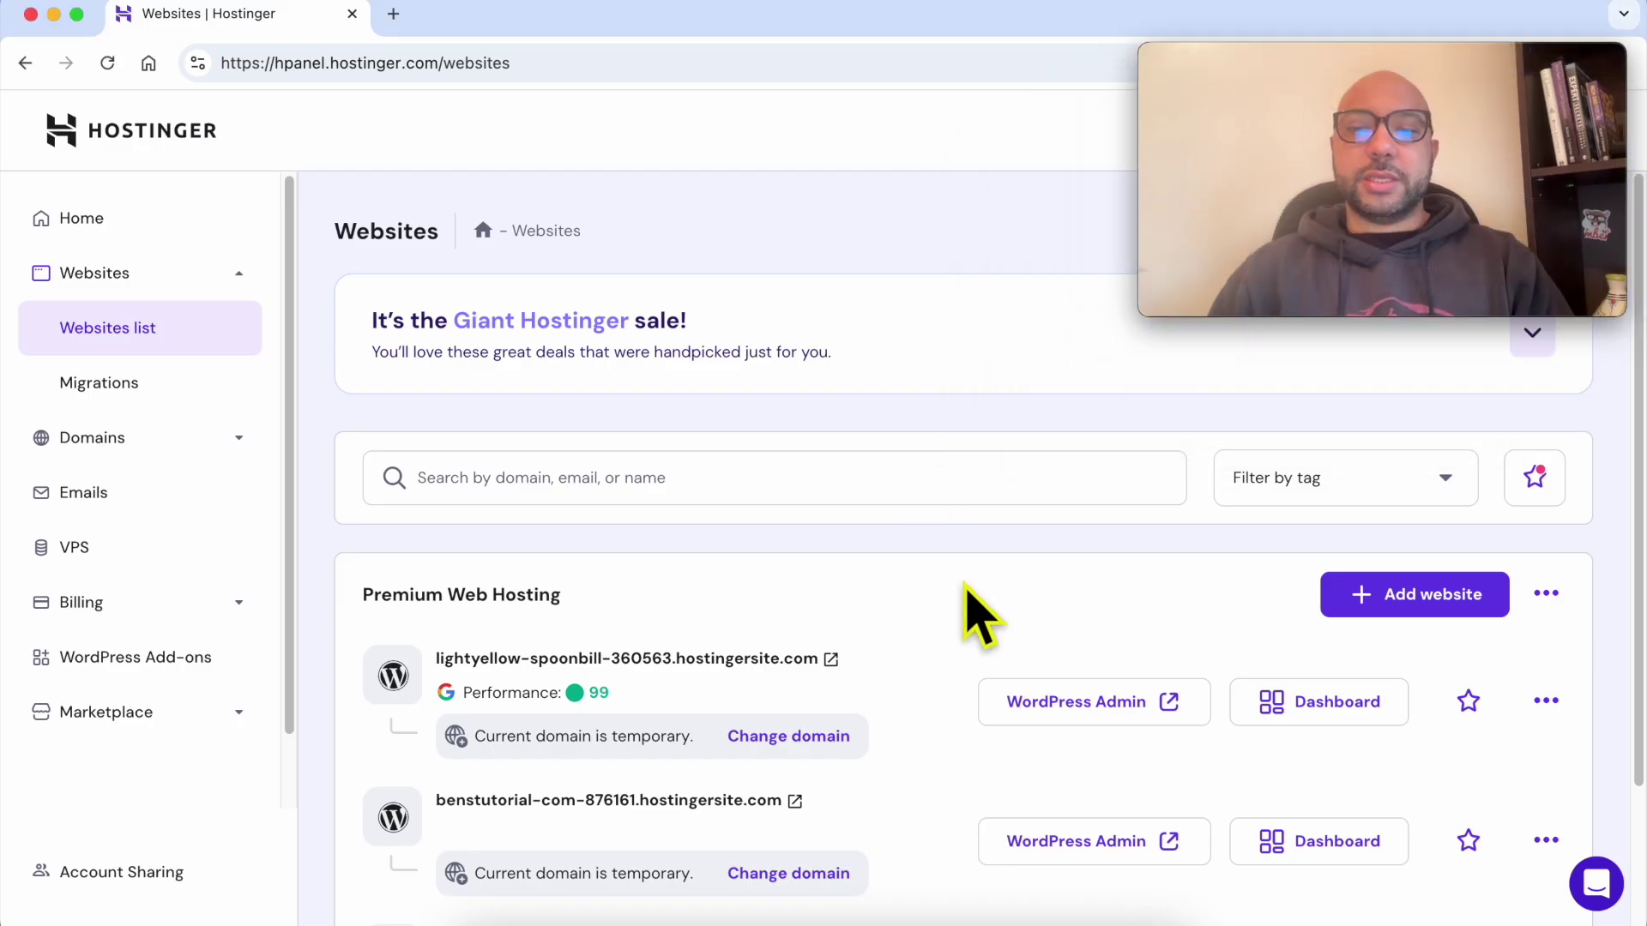
scroll(969, 626, "down", 3)
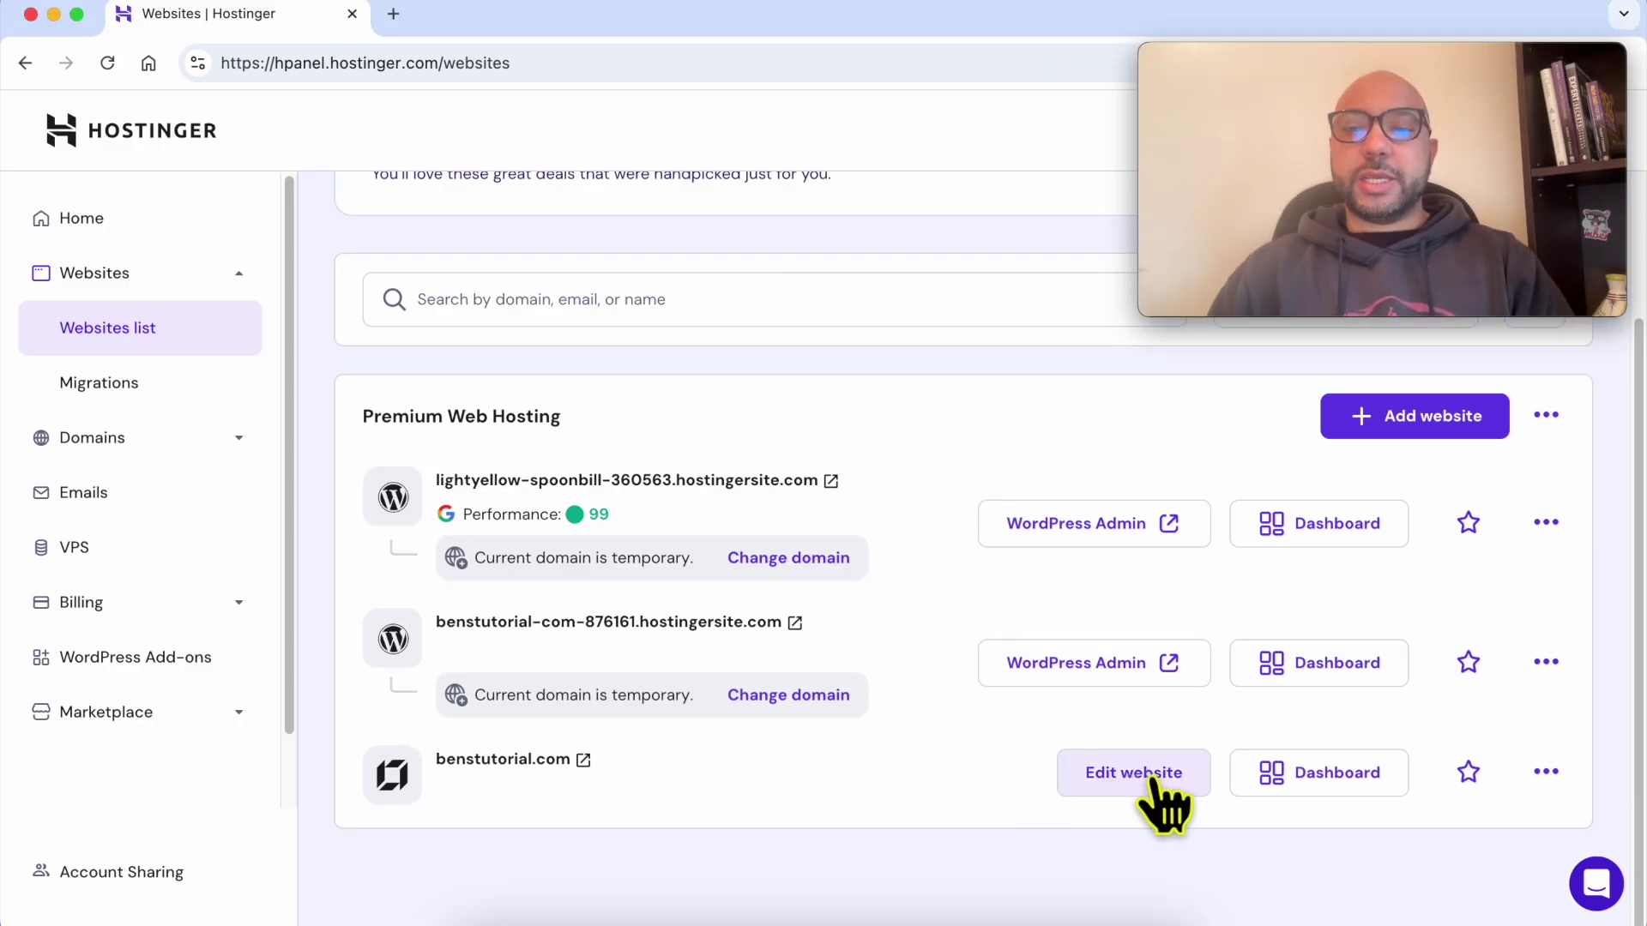
double_click(673, 766)
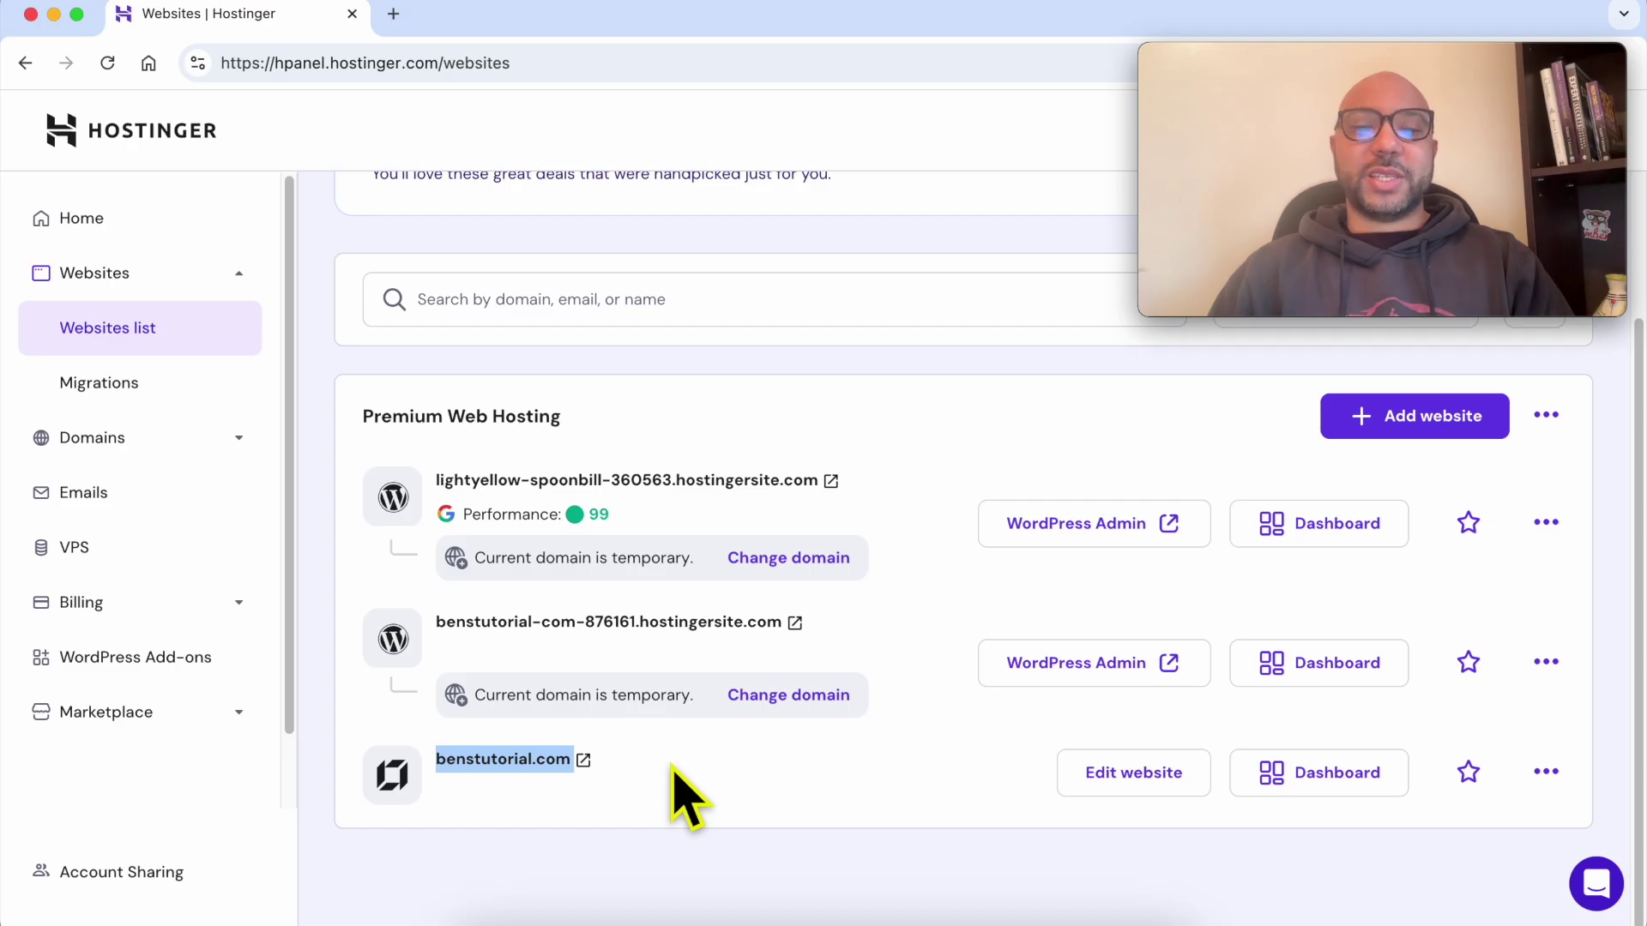
left_click(675, 766)
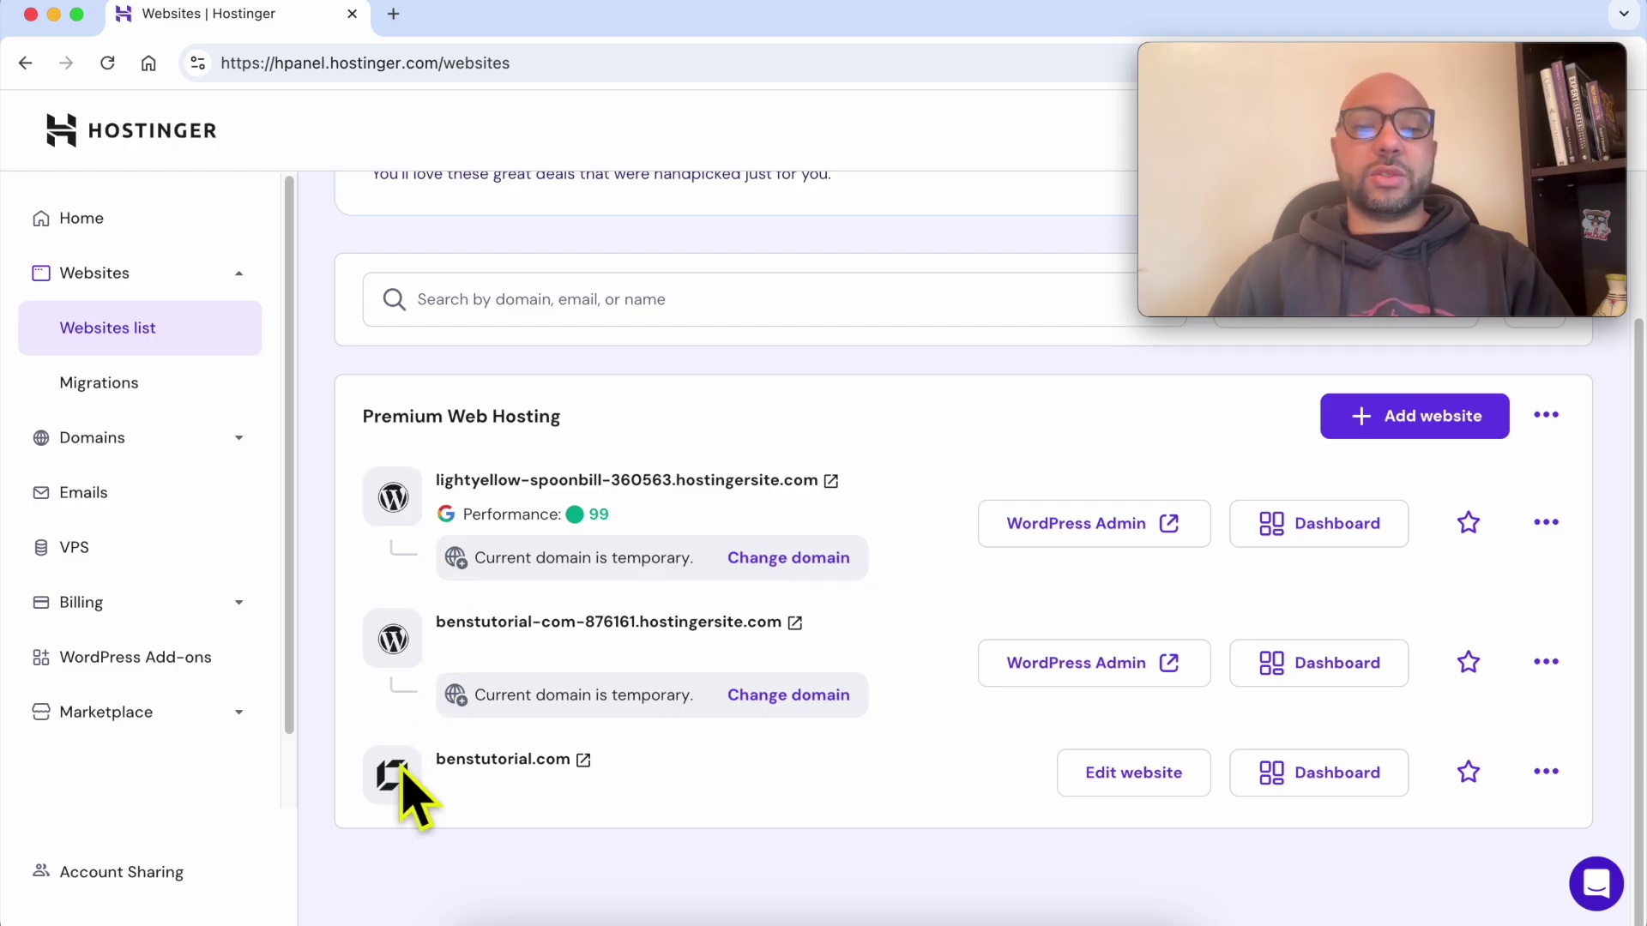
left_click_drag(867, 669, 423, 500)
left_click(887, 519)
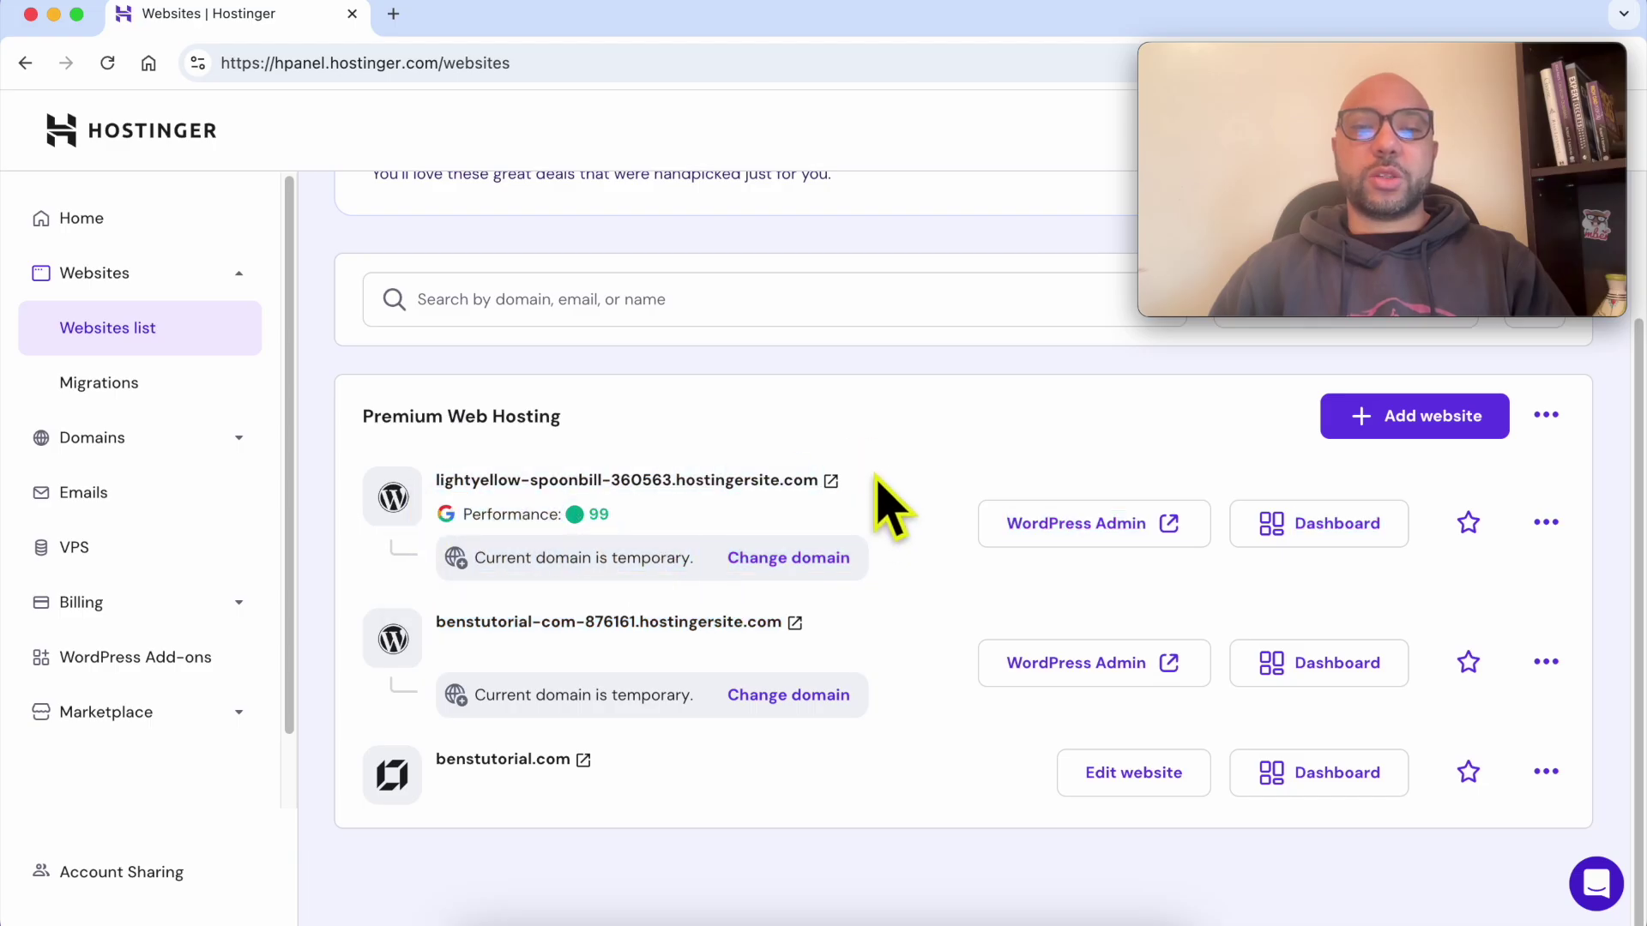
- Open benstutorial.com in the Website Builder editor
triple_click(877, 478)
triple_click(869, 611)
triple_click(718, 762)
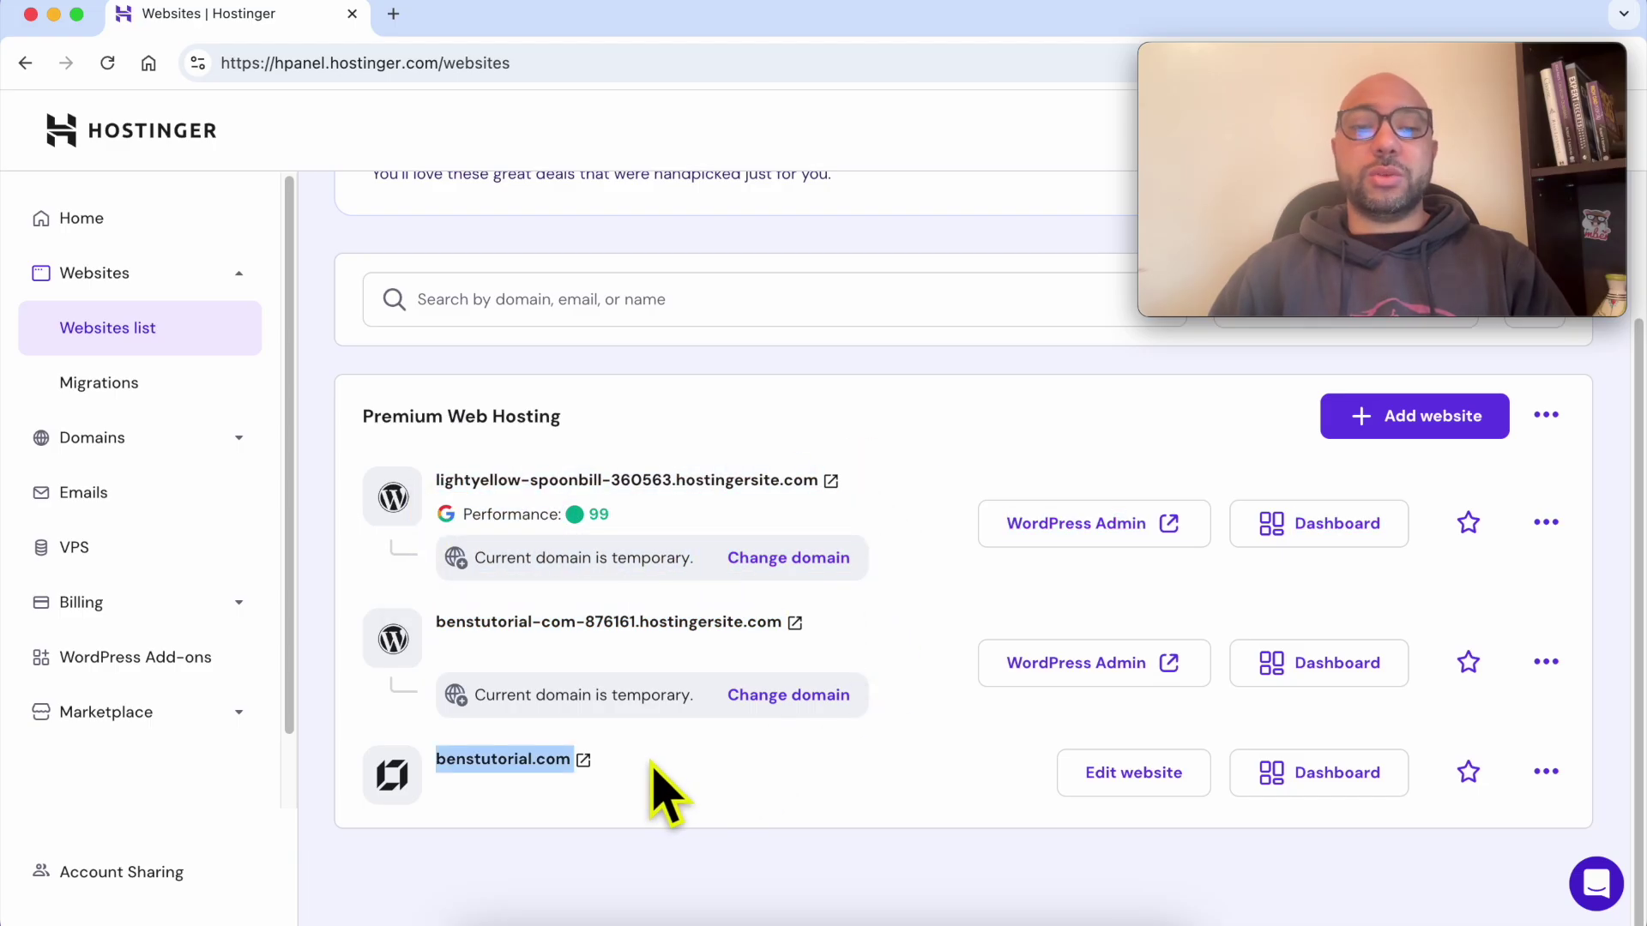
left_click(899, 777)
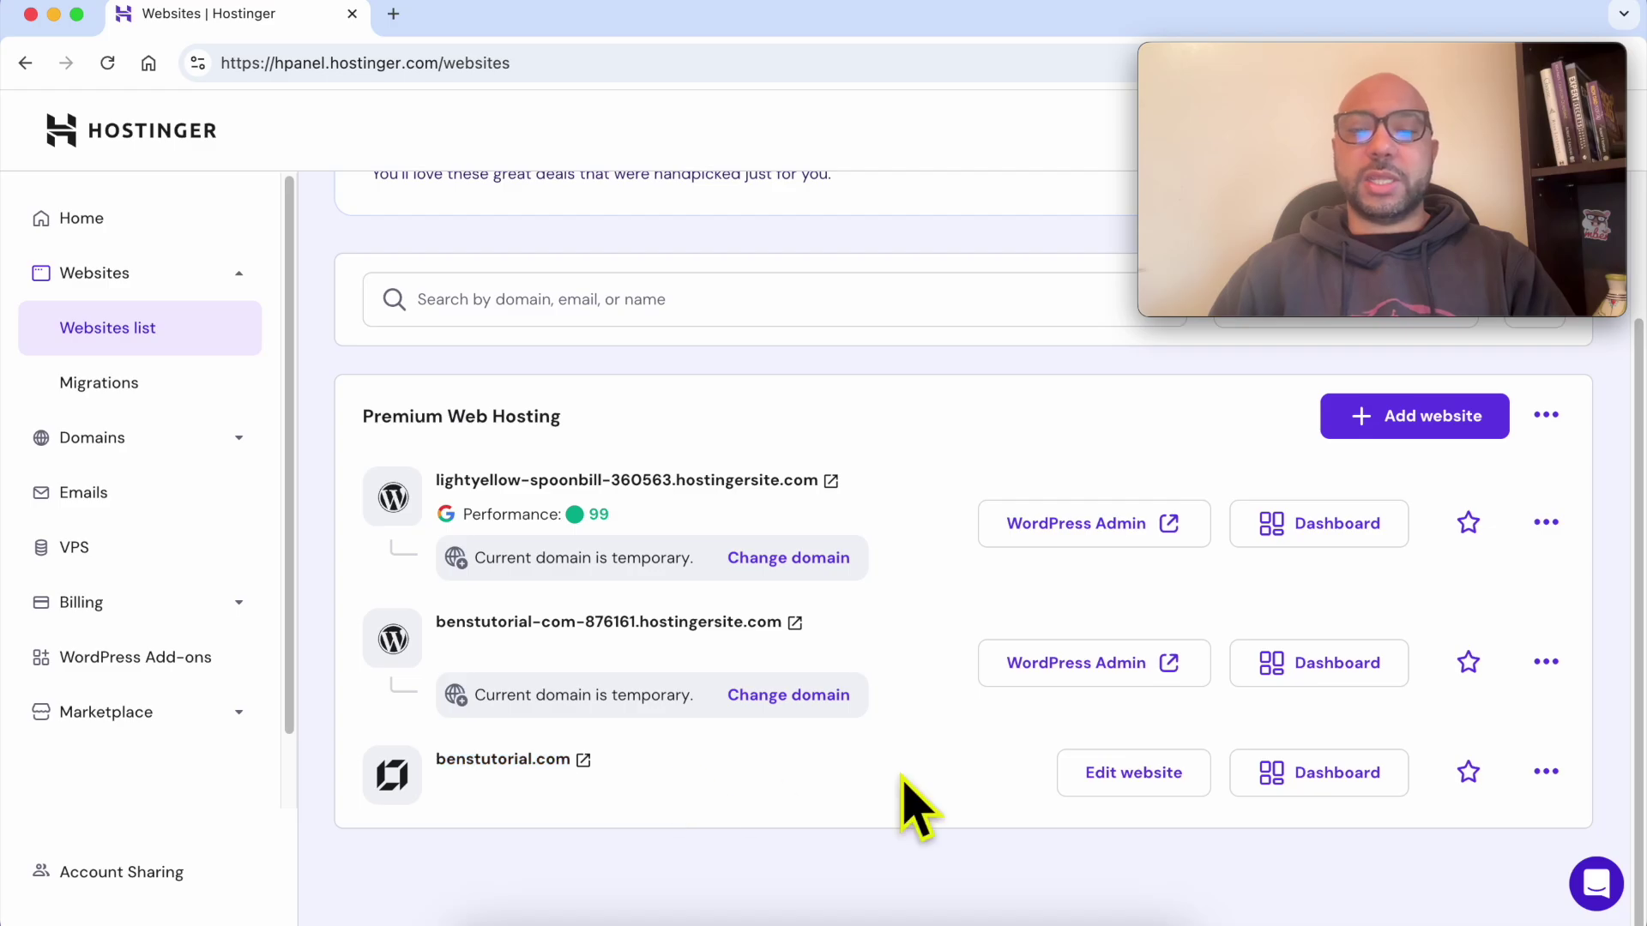
left_click(1134, 796)
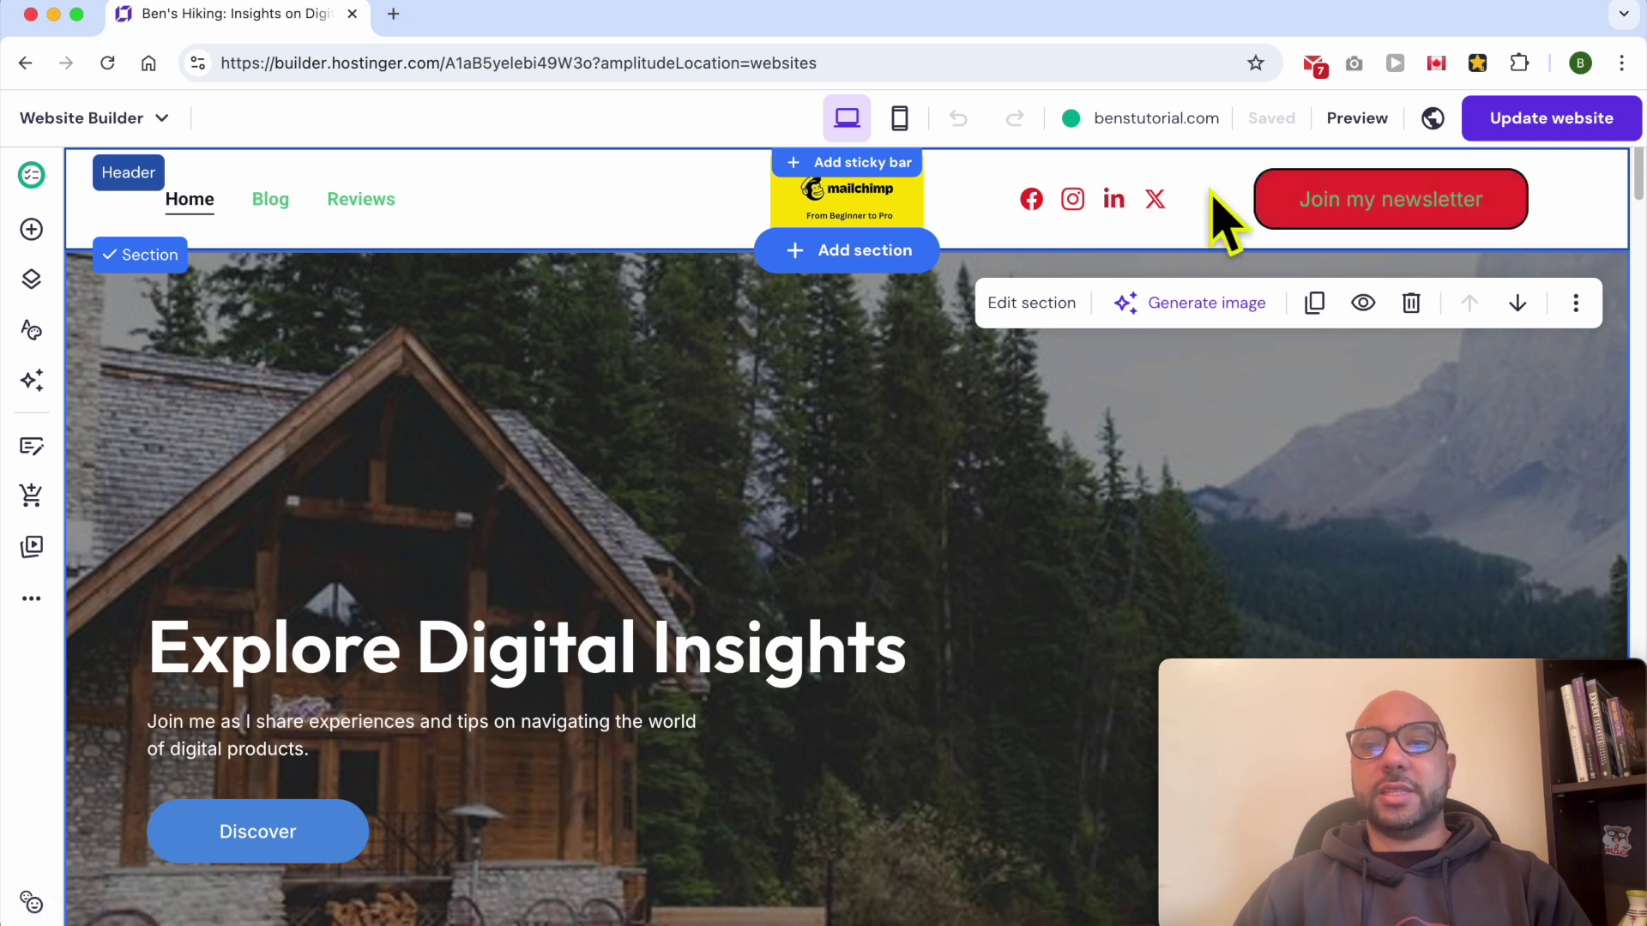
- Select the site header and open its settings on the Layout tab
left_click(642, 180)
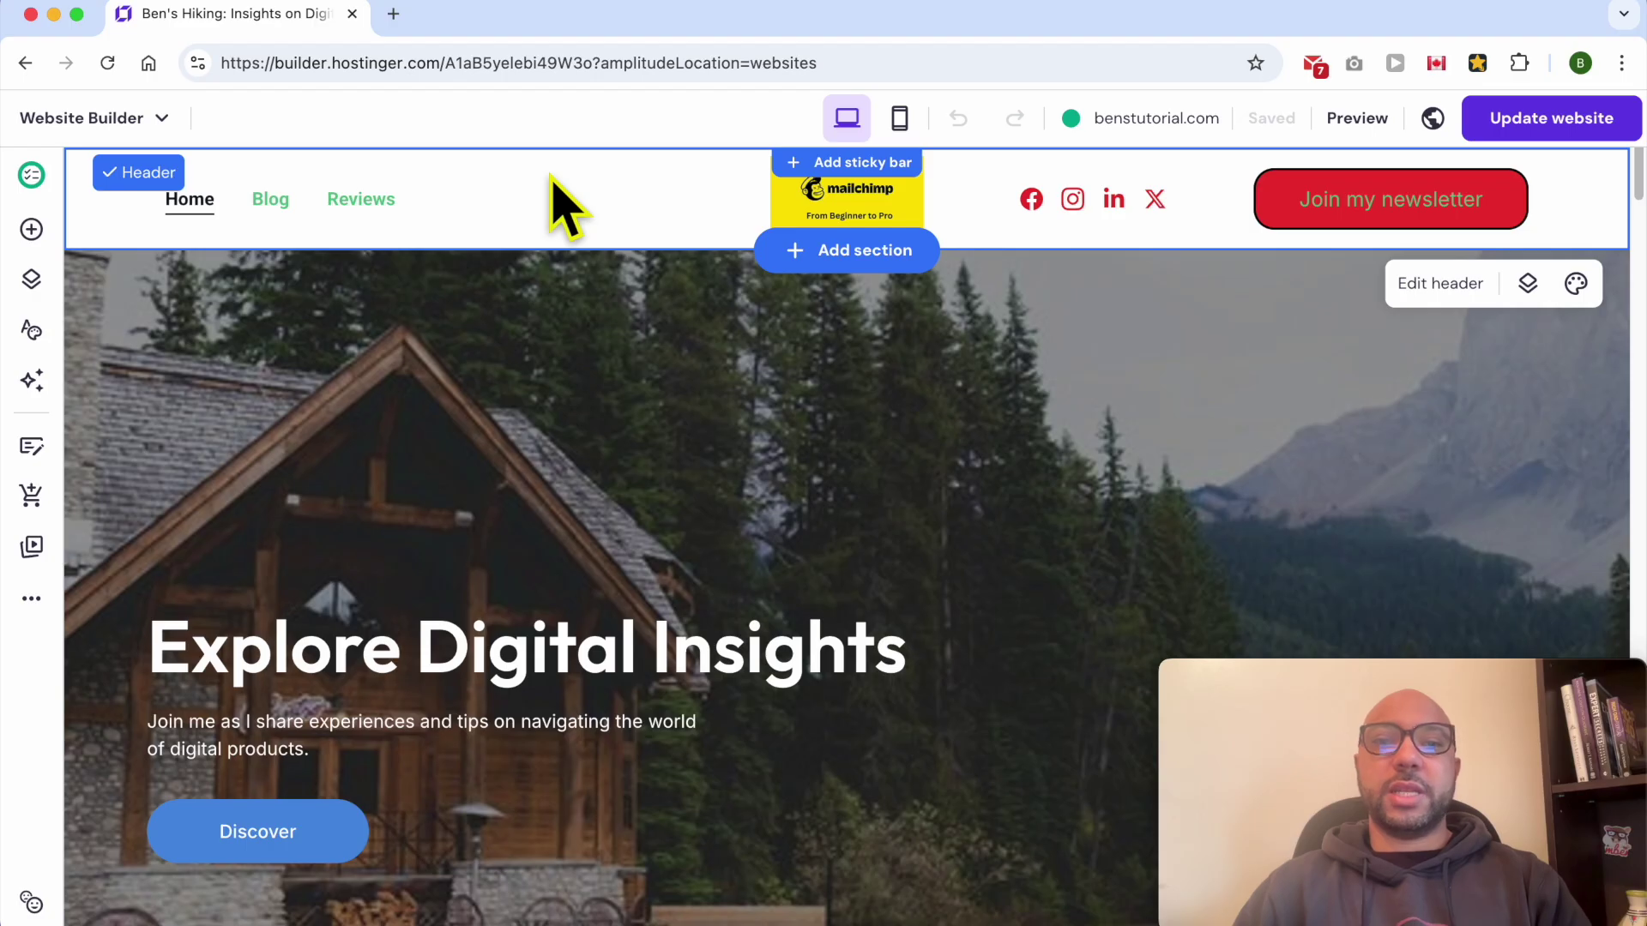
left_click(1441, 288)
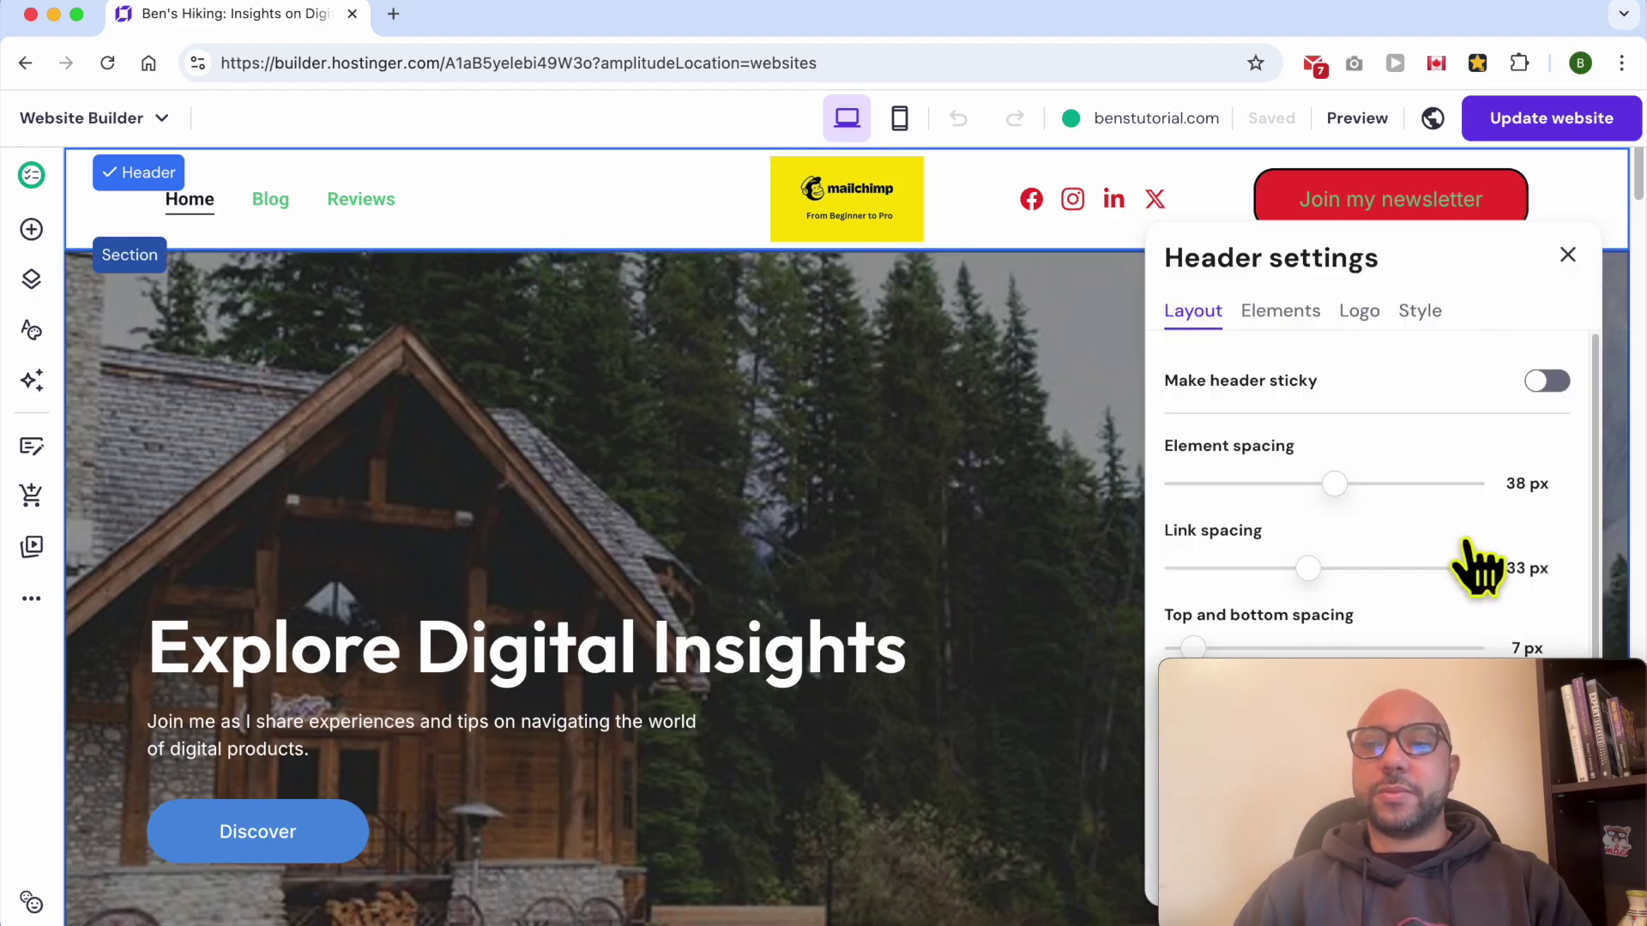
- Toggle the header's Show button off and on, replacing Join my newsletter with a plain Button
left_click_drag(1475, 703, 924, 692)
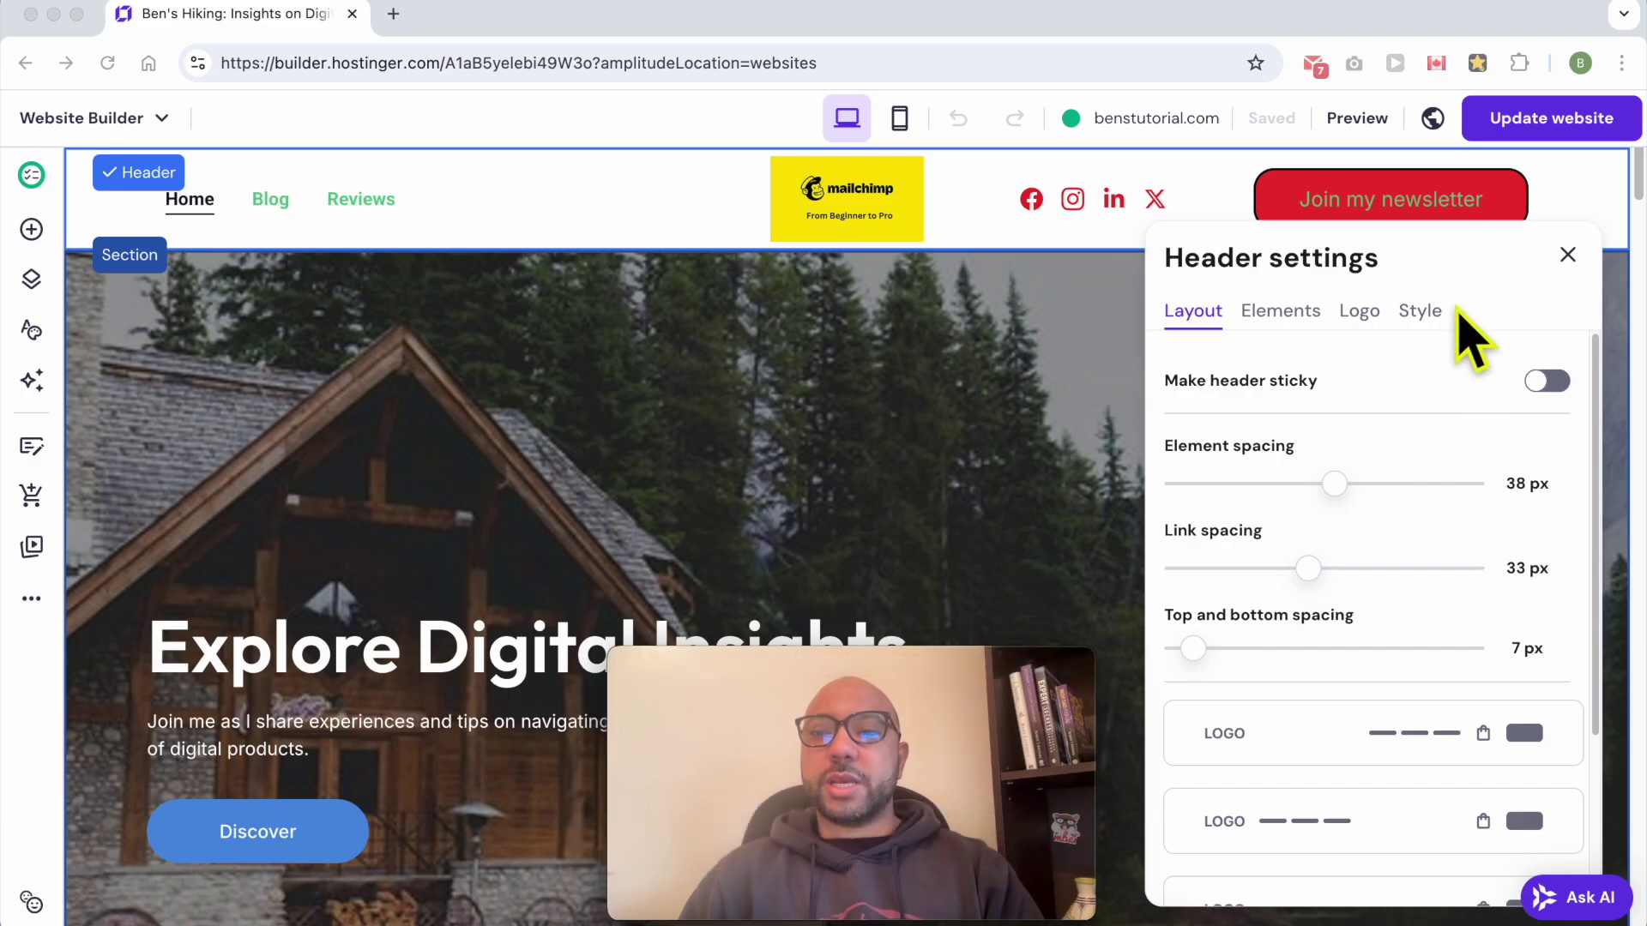
left_click(1283, 312)
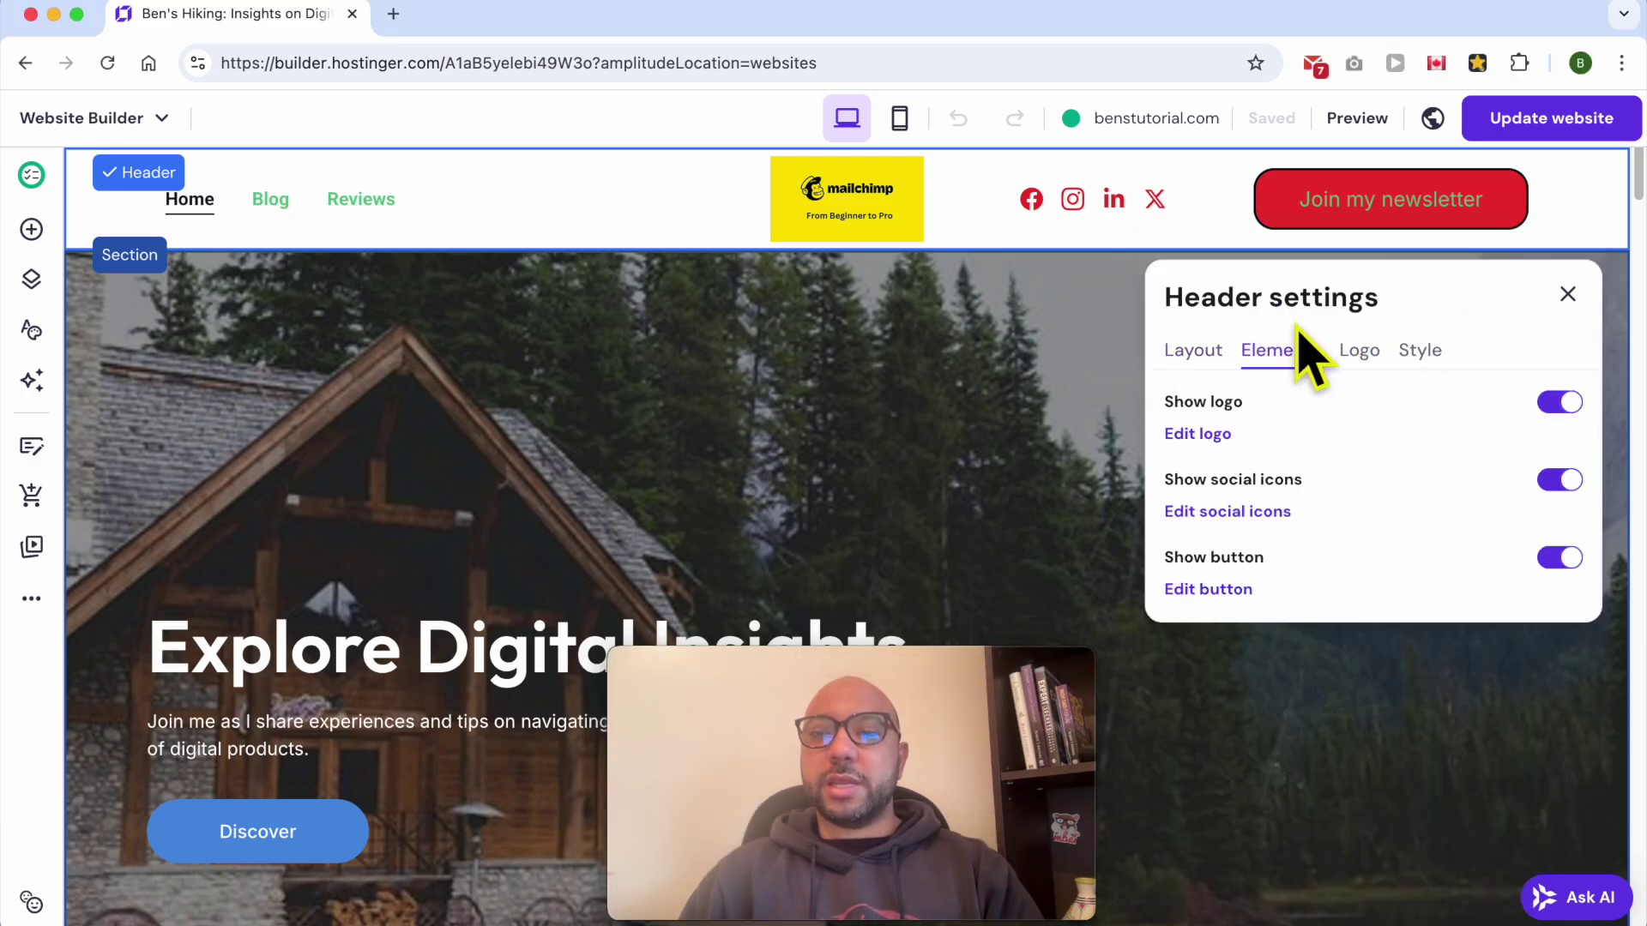
left_click(1558, 559)
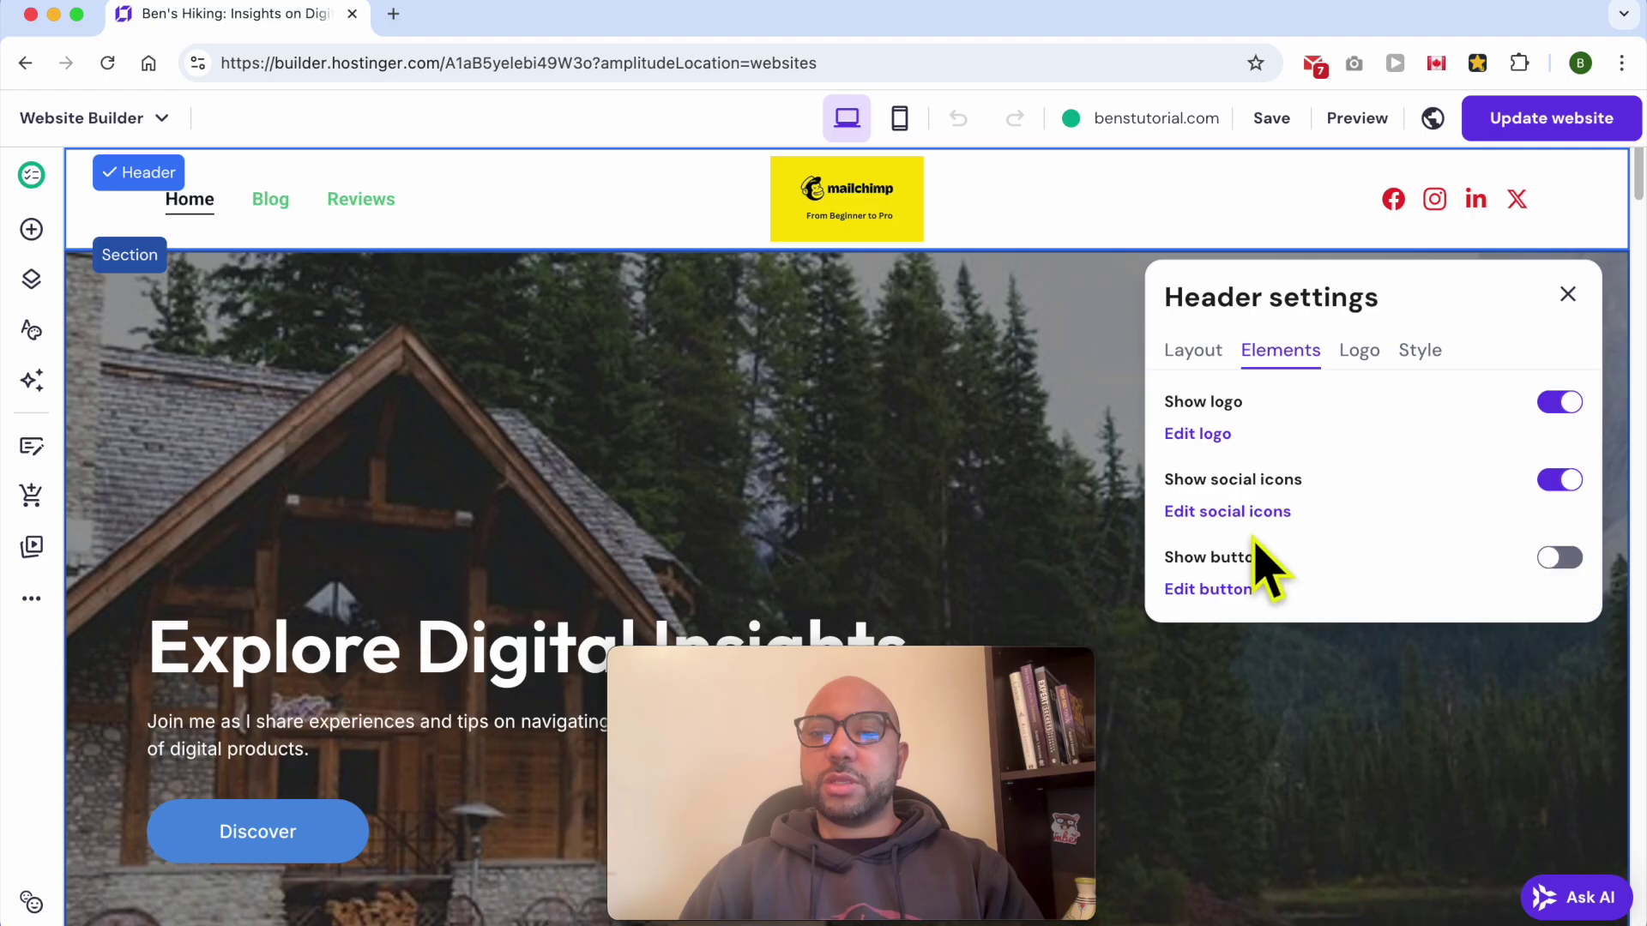
left_click(1559, 558)
left_click(1432, 118)
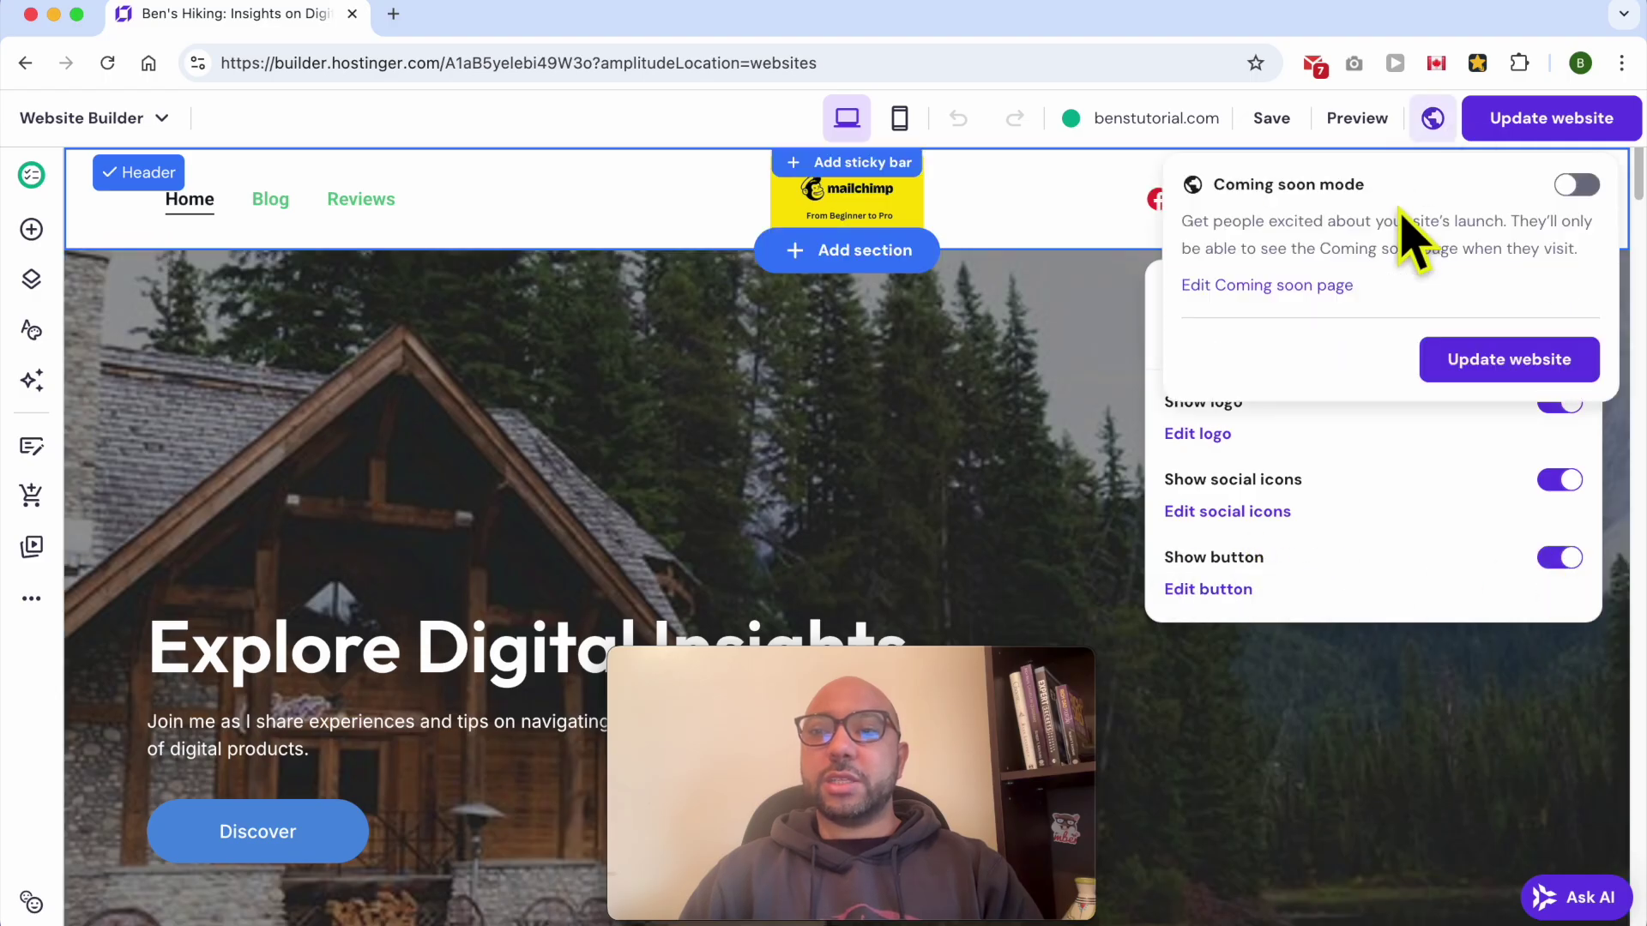
left_click(1238, 250)
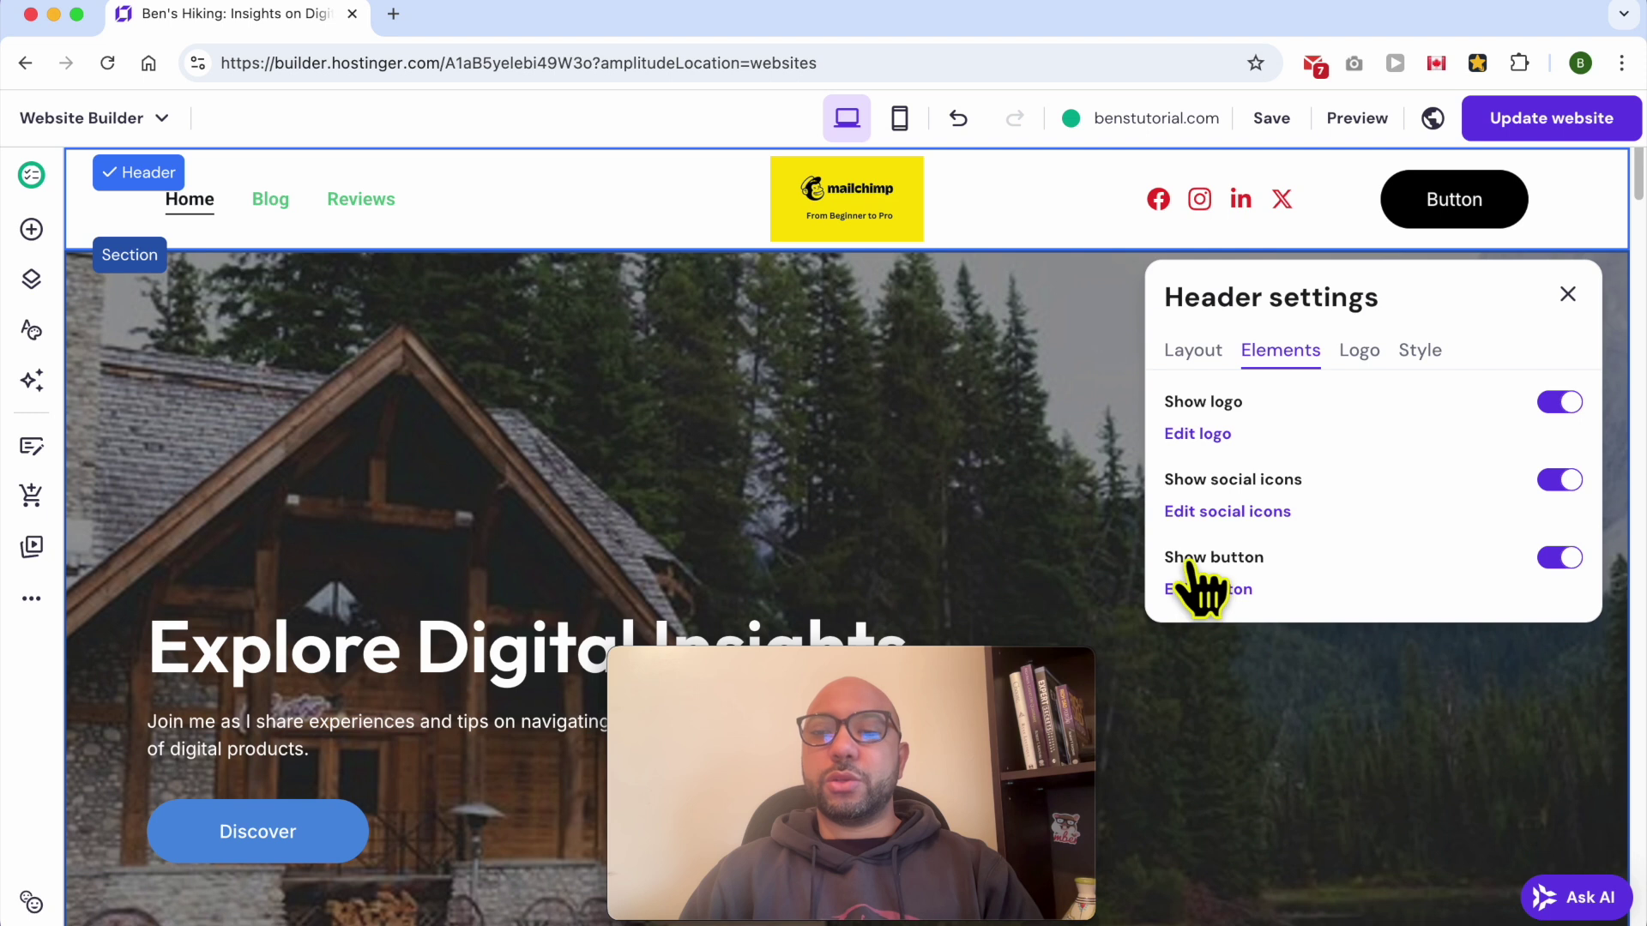
left_click(1218, 590)
key("Escape")
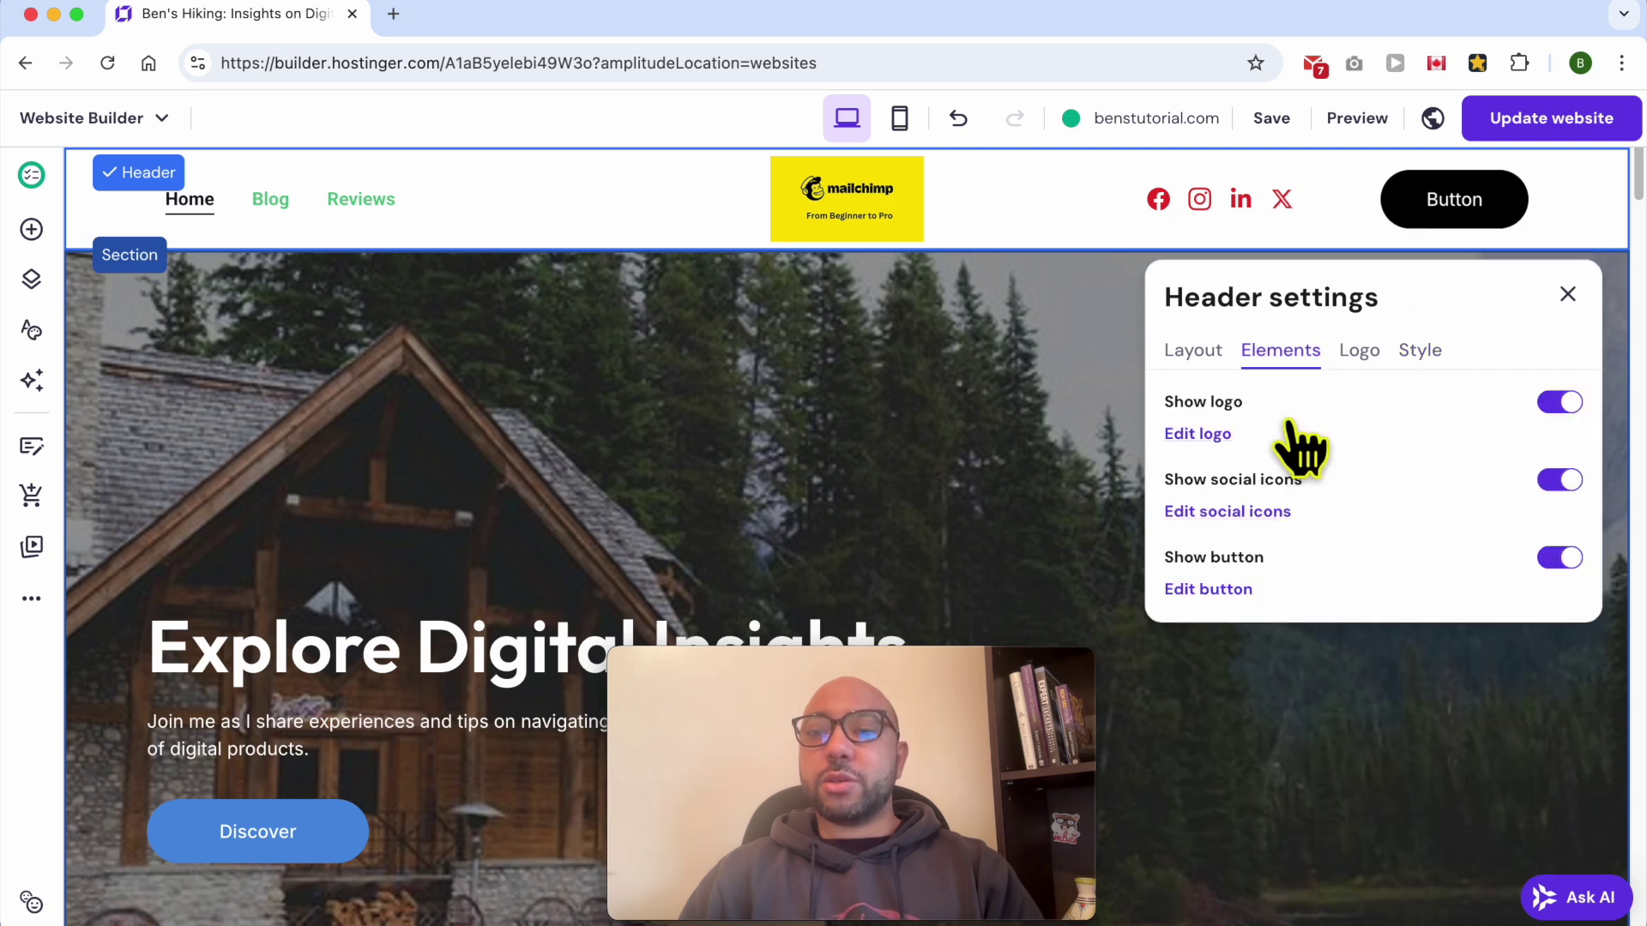
left_click(1424, 353)
- Change the header button's text to 'Call:' followed by the phone number
left_click(1349, 377)
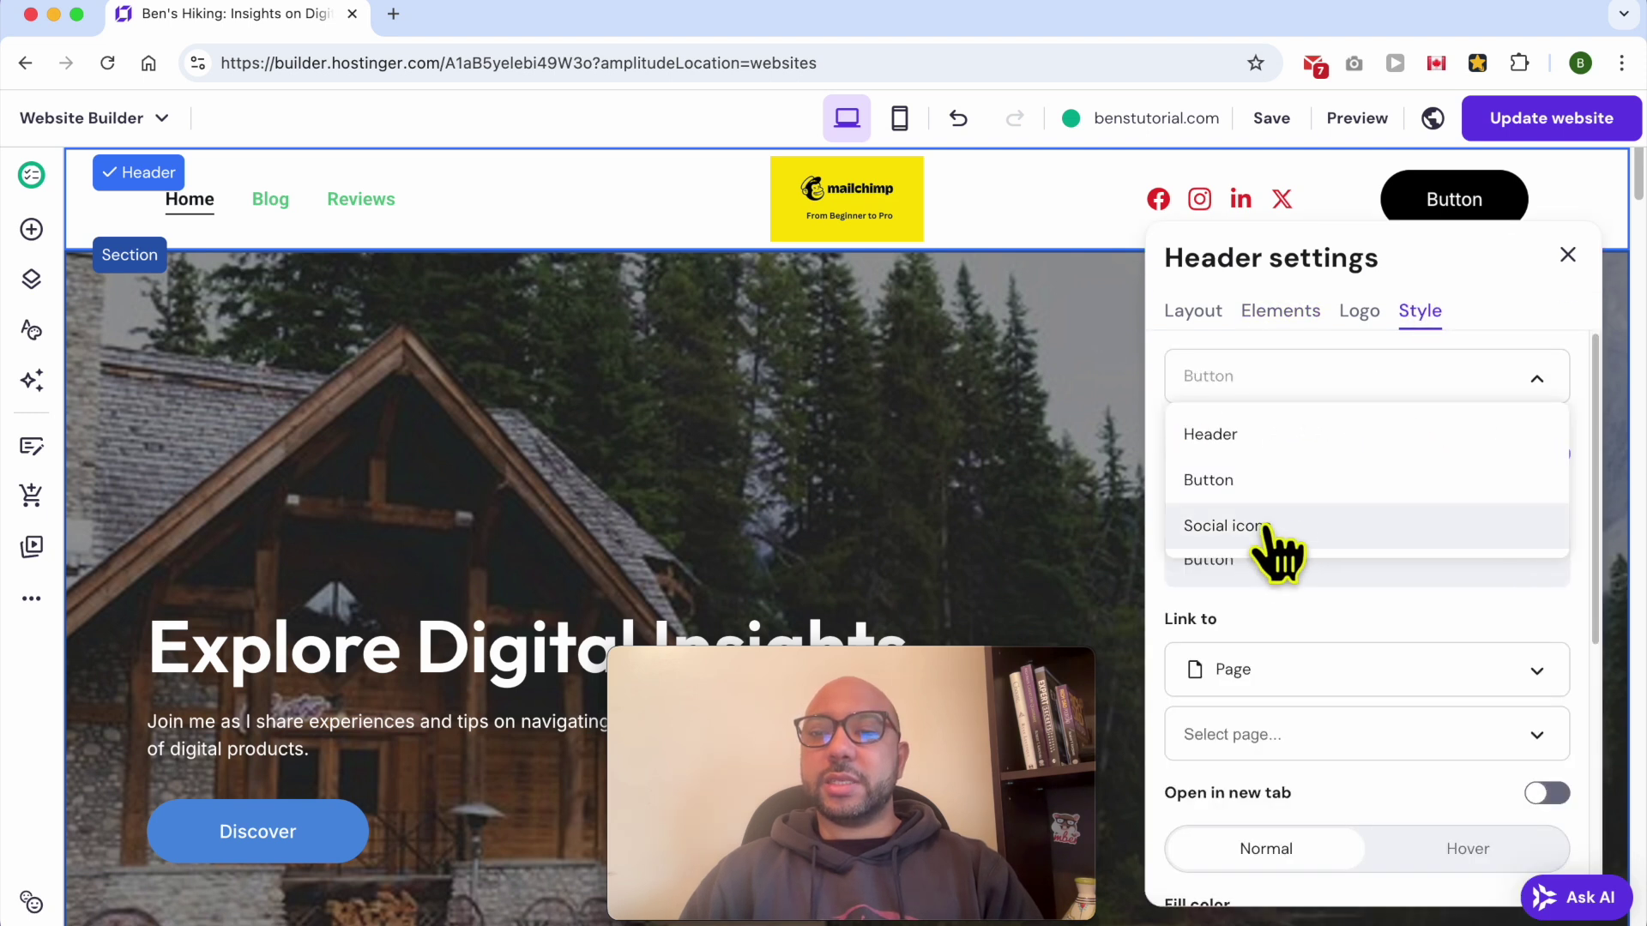
left_click(1278, 480)
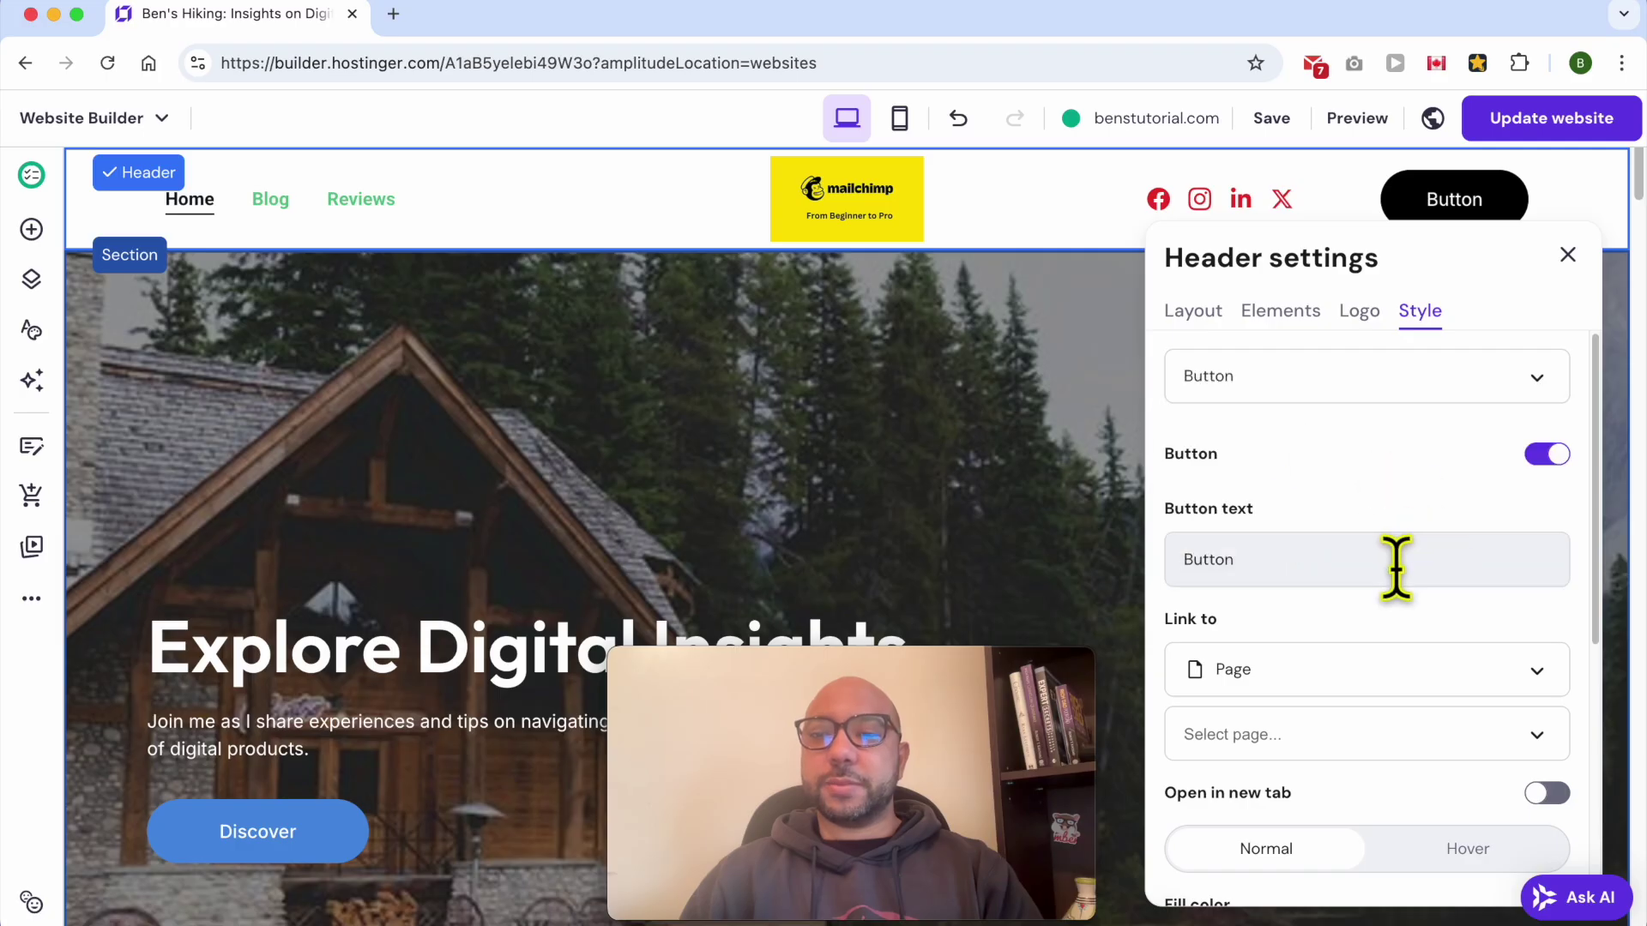
triple_click(1335, 570)
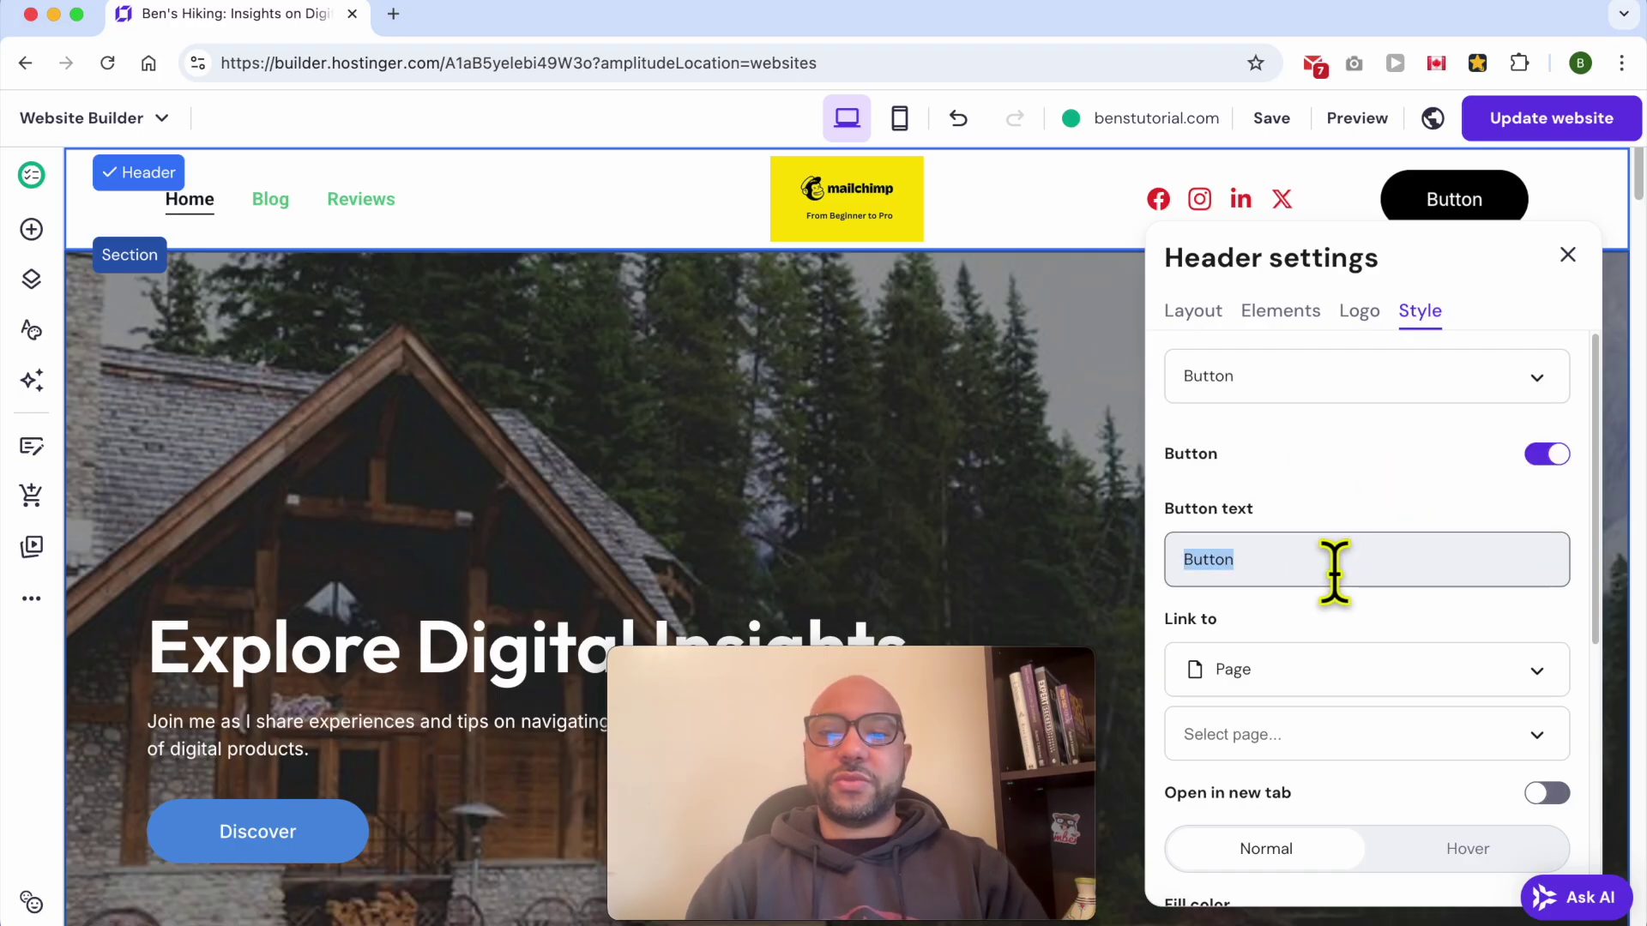
type("Call")
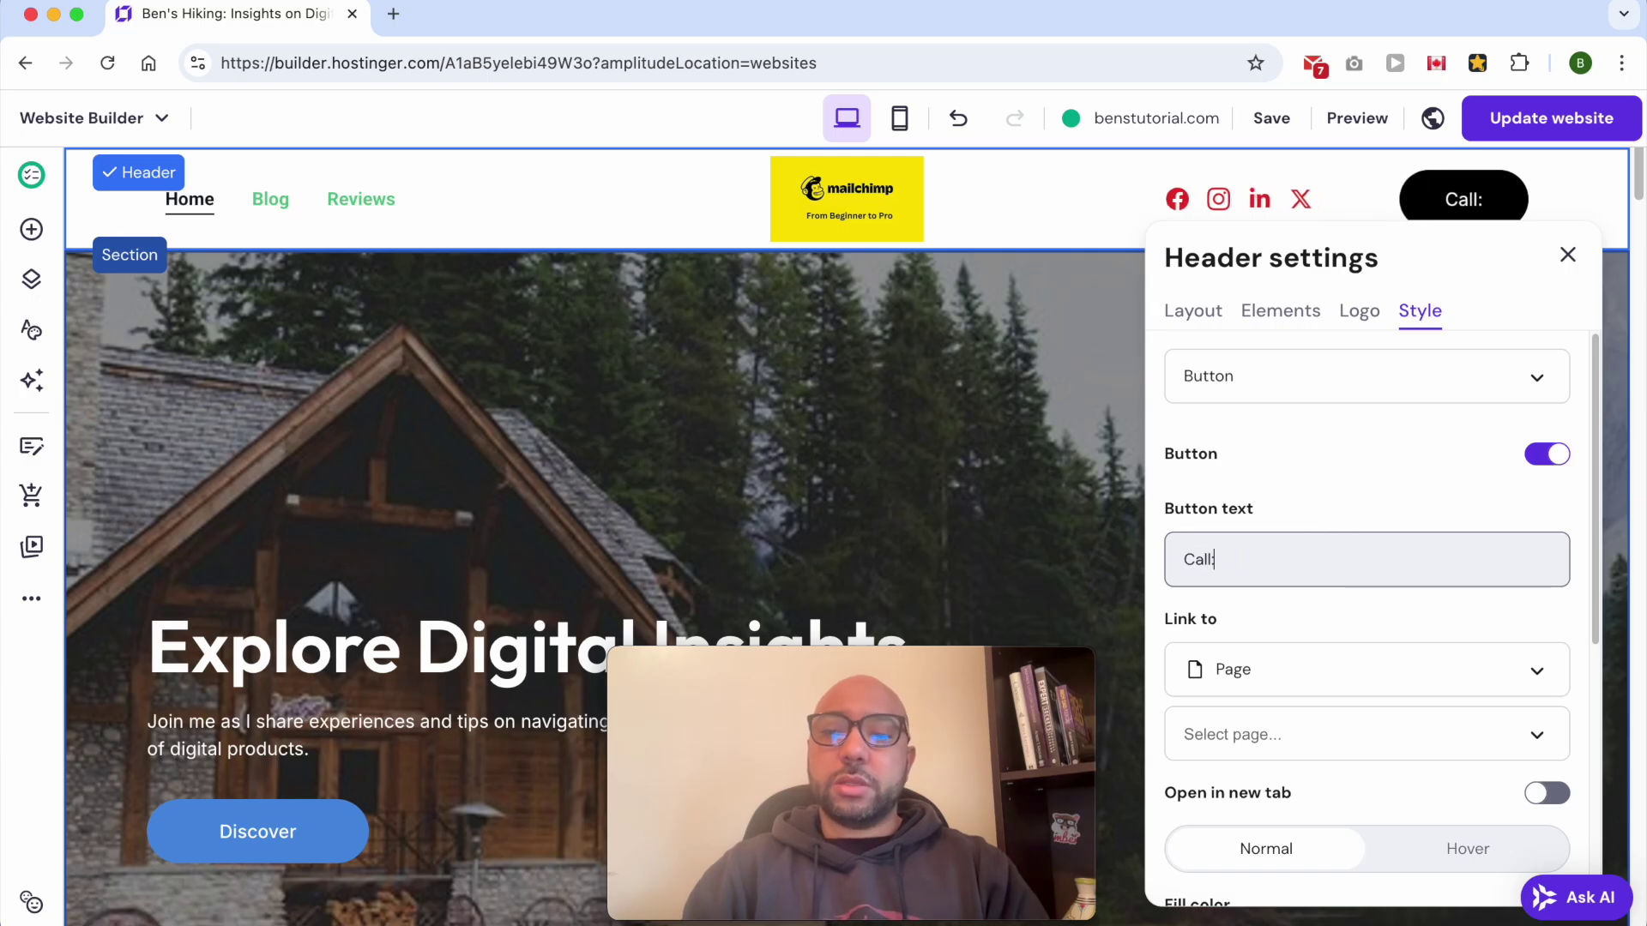
type(": =")
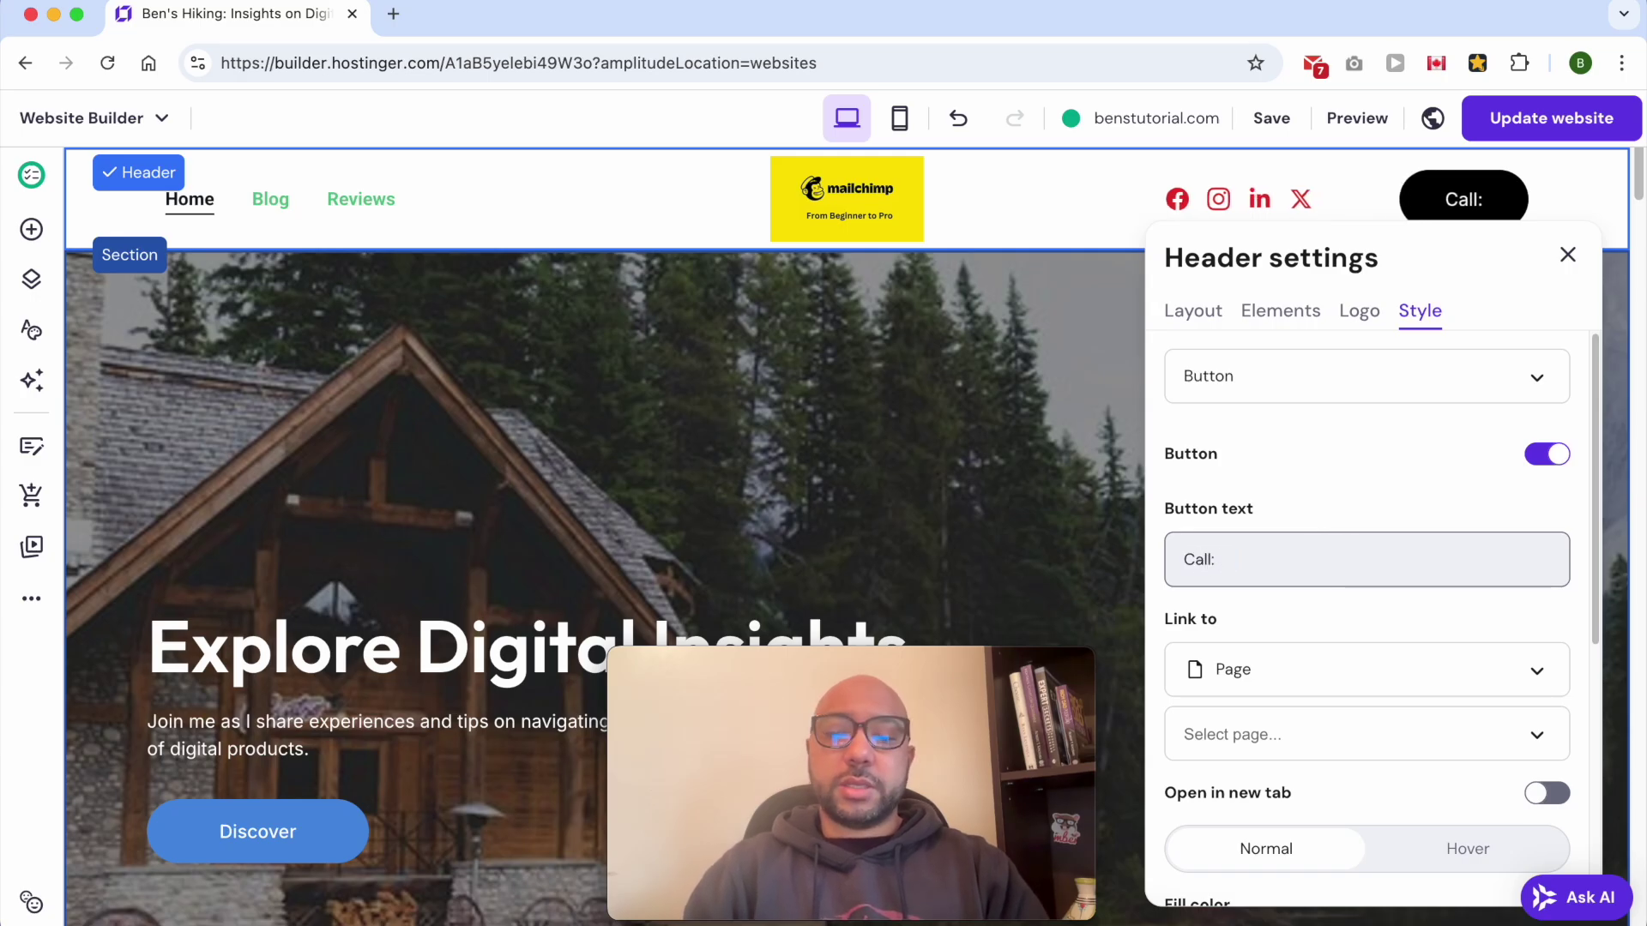
key("BackSpace")
type("+")
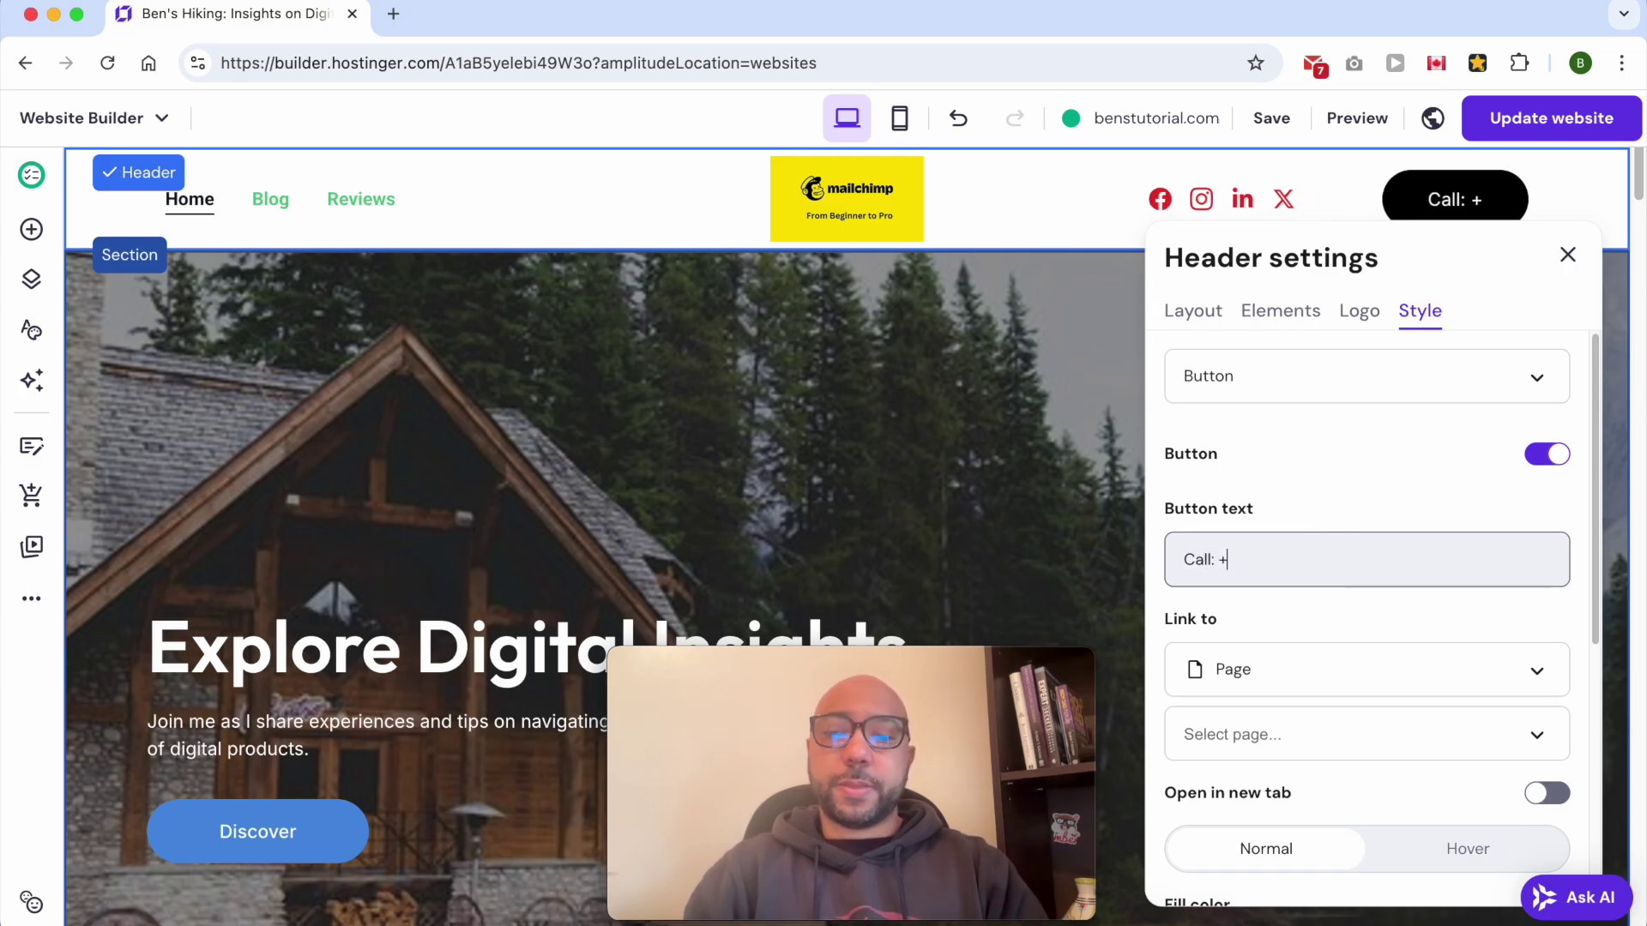
type("12345678")
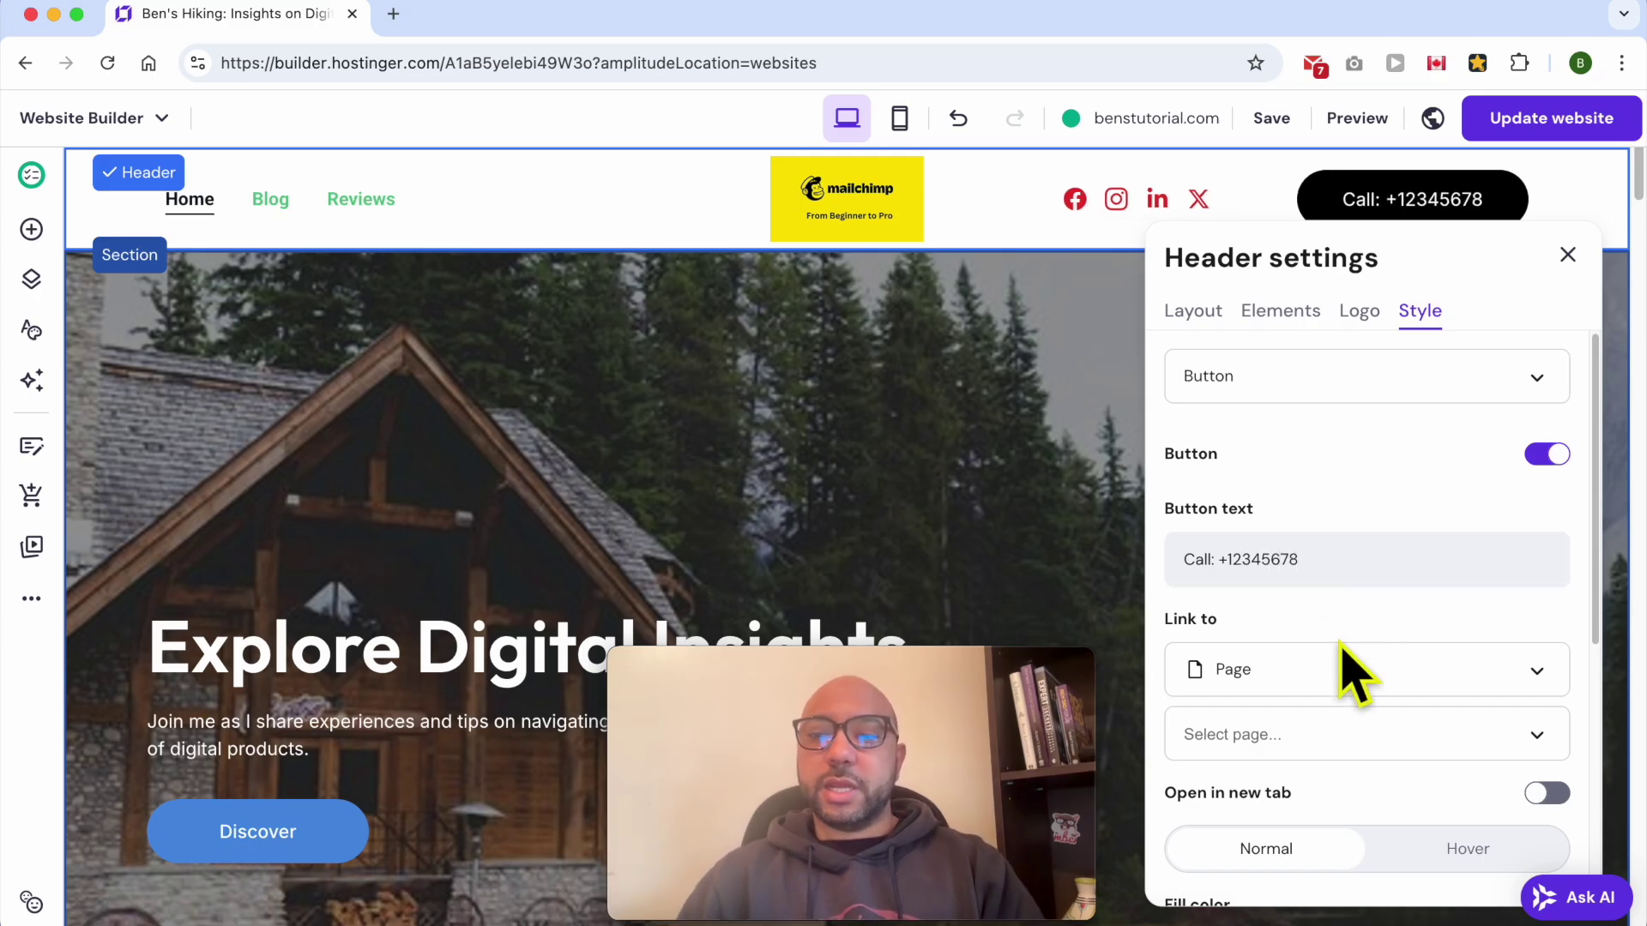
- Set the button's link to Phone number and enter the number
left_click(1305, 665)
scroll(1346, 658, "down", 3)
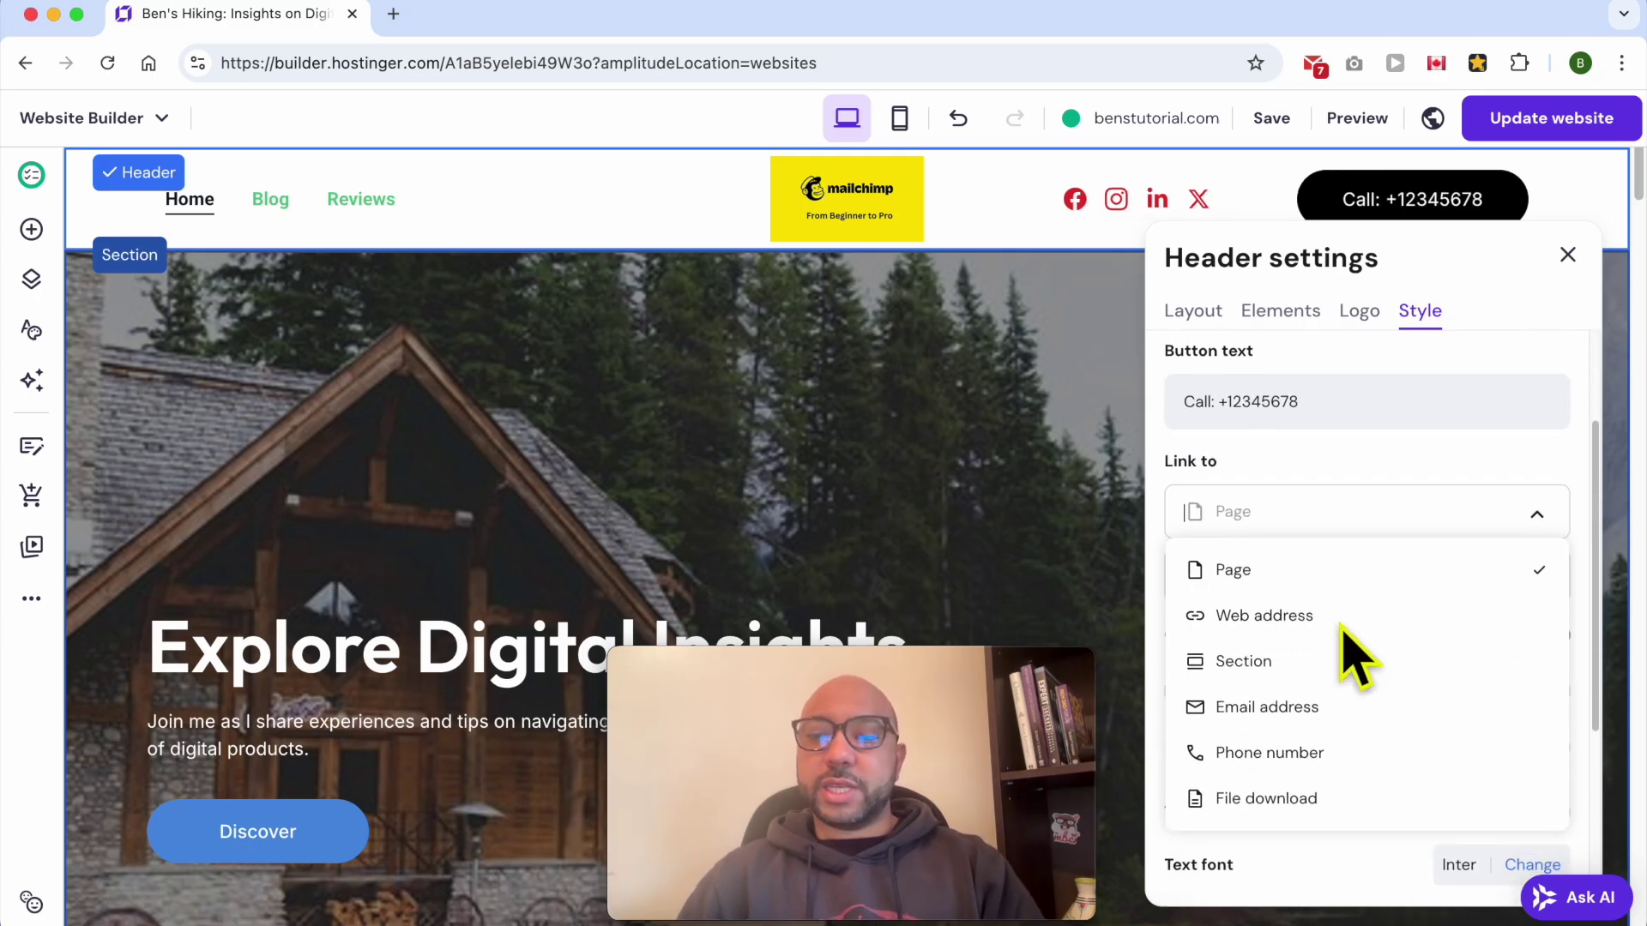
left_click(1311, 763)
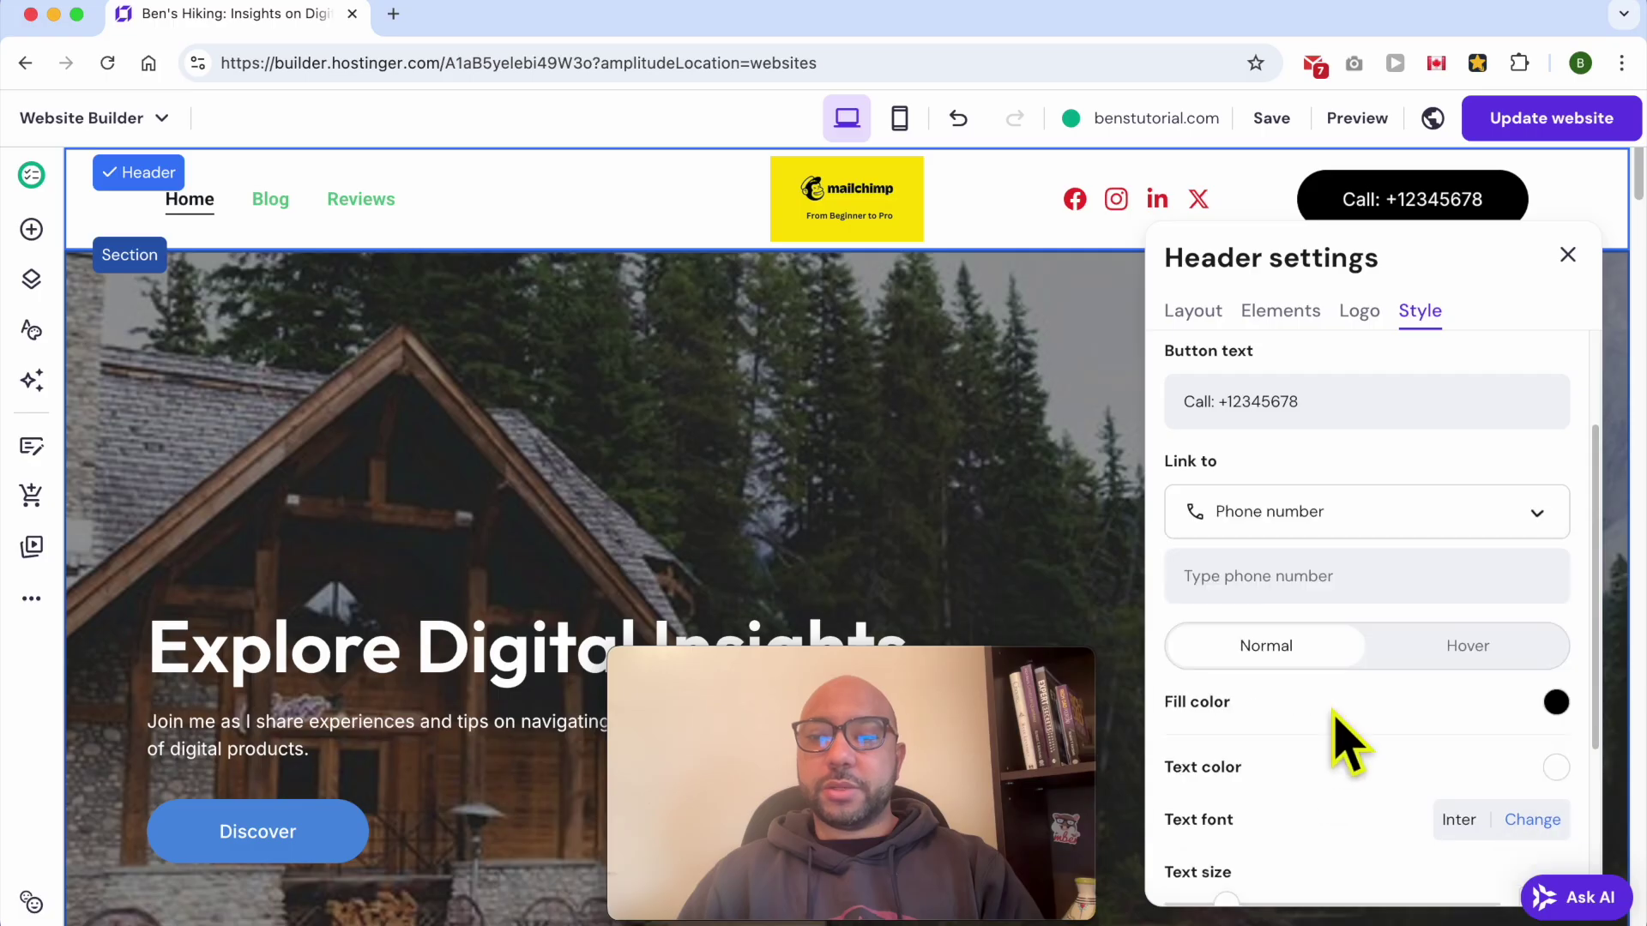
left_click(1318, 576)
type("+")
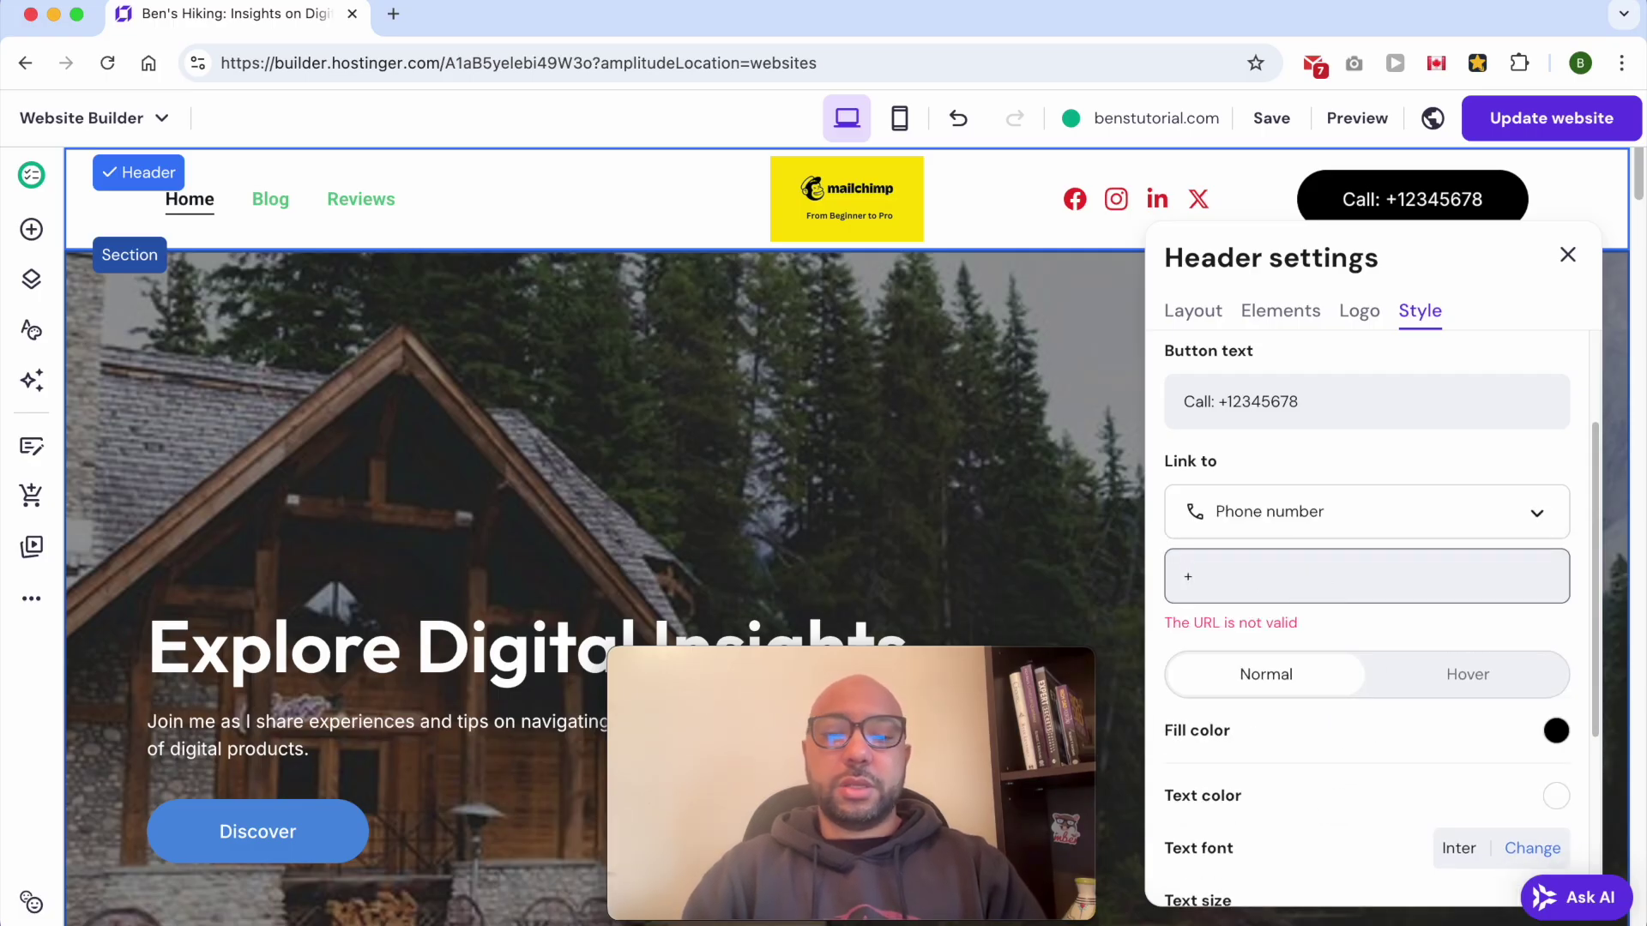
type("123456789")
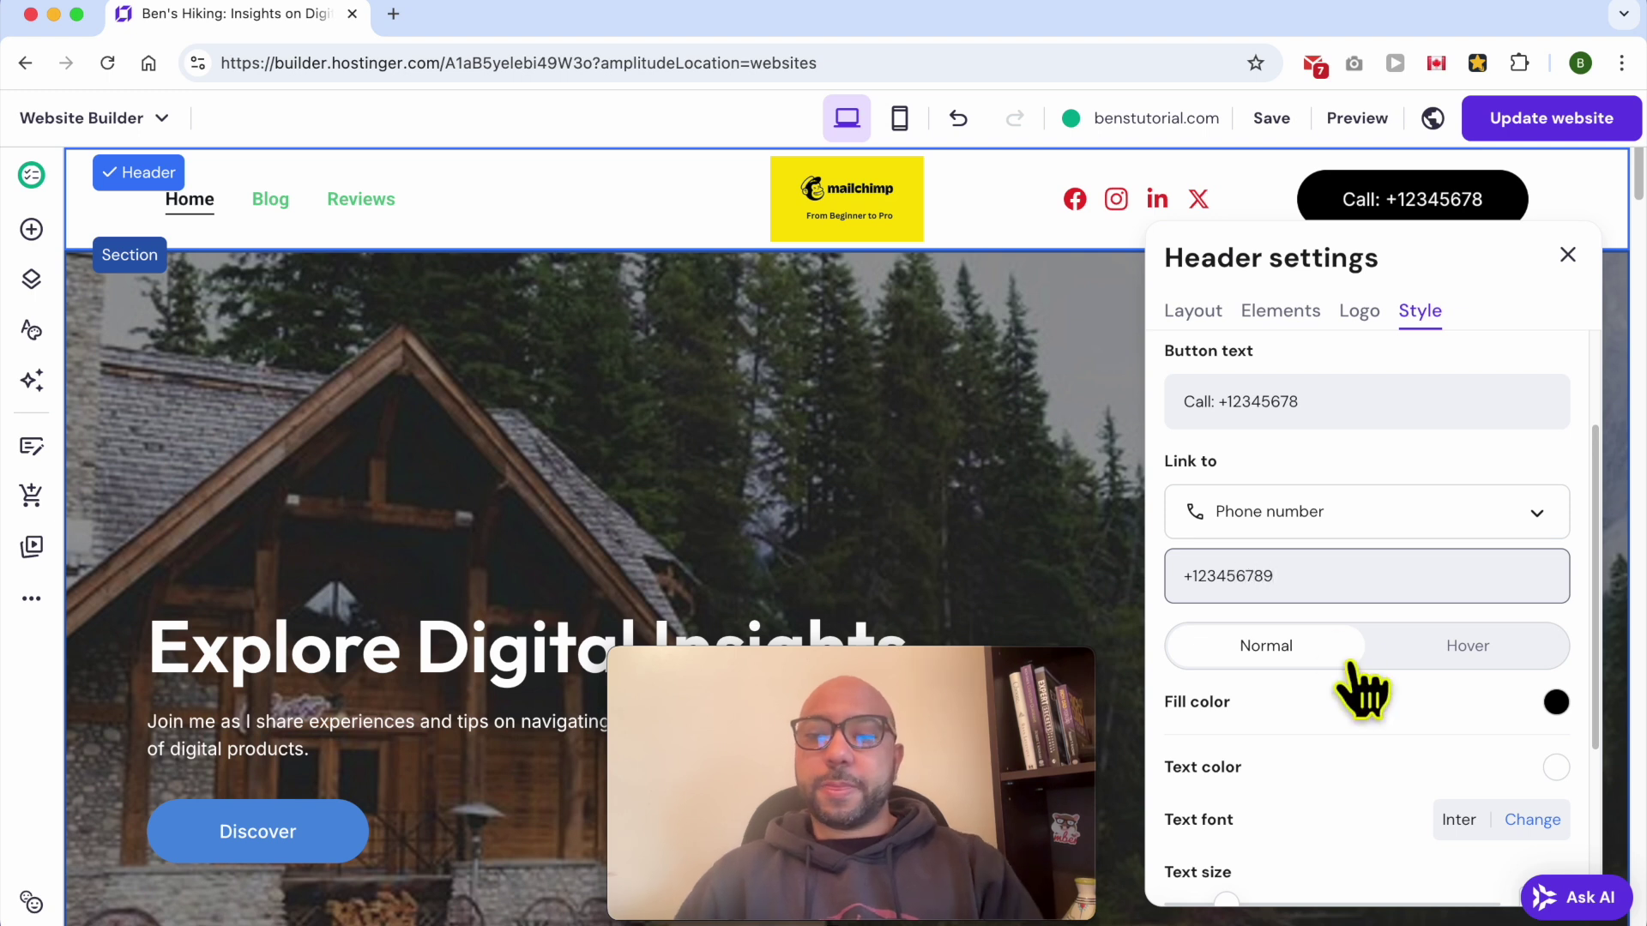
scroll(1556, 687, "down", 1)
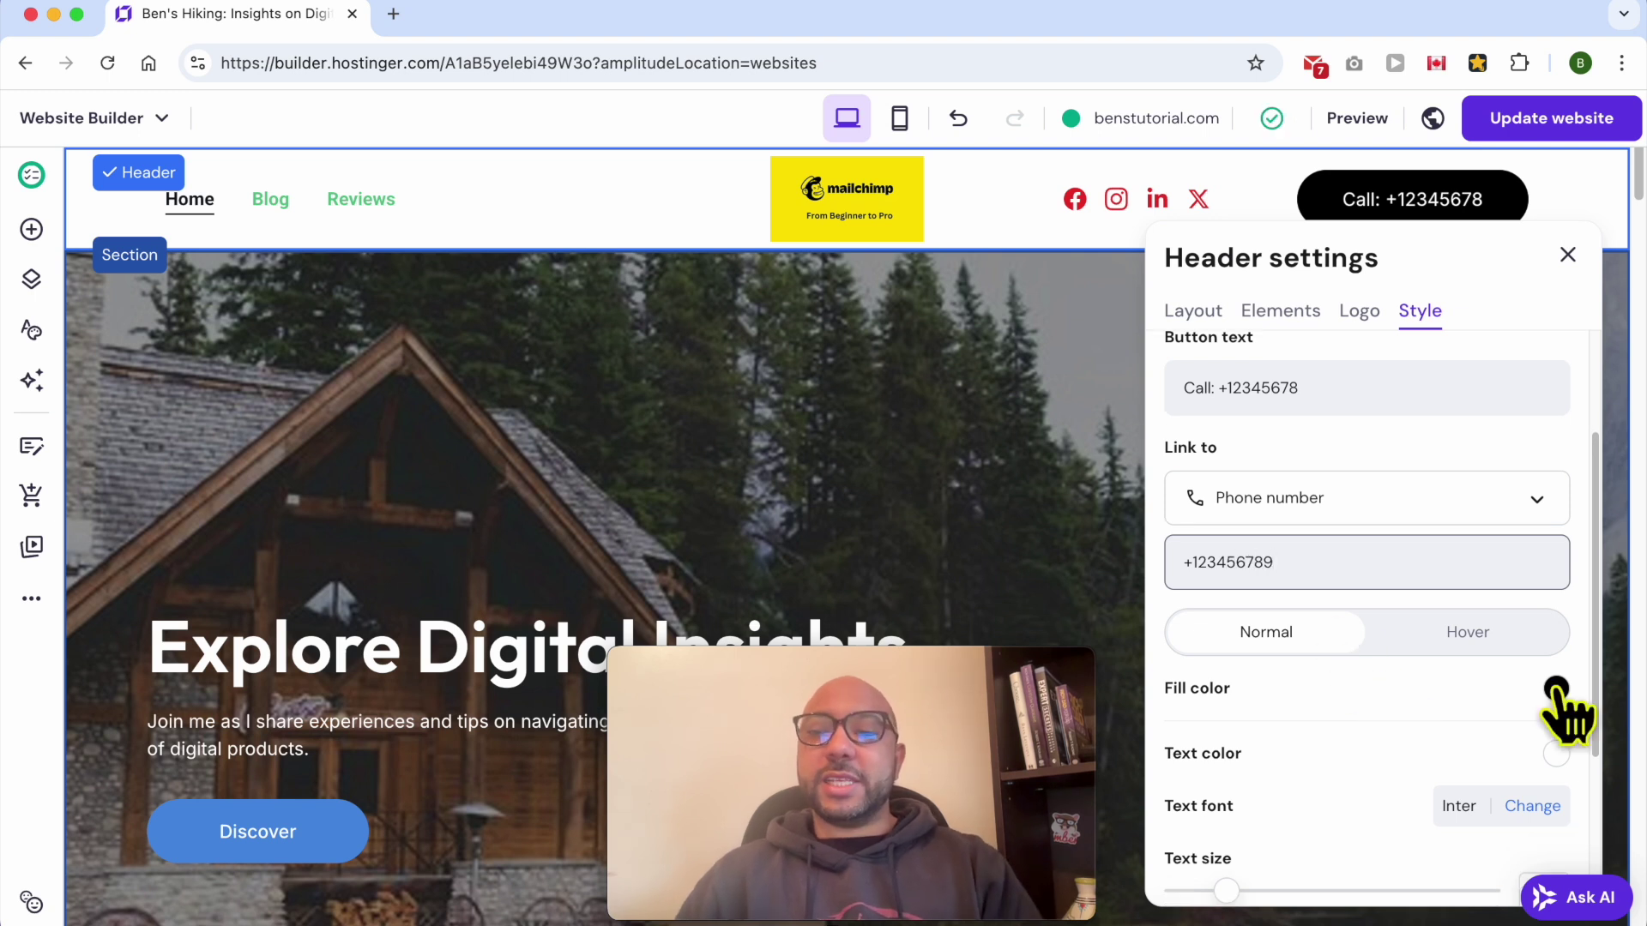
- Give the Call button a green (#5ac48a) fill and dark navy text colour
left_click(1555, 686)
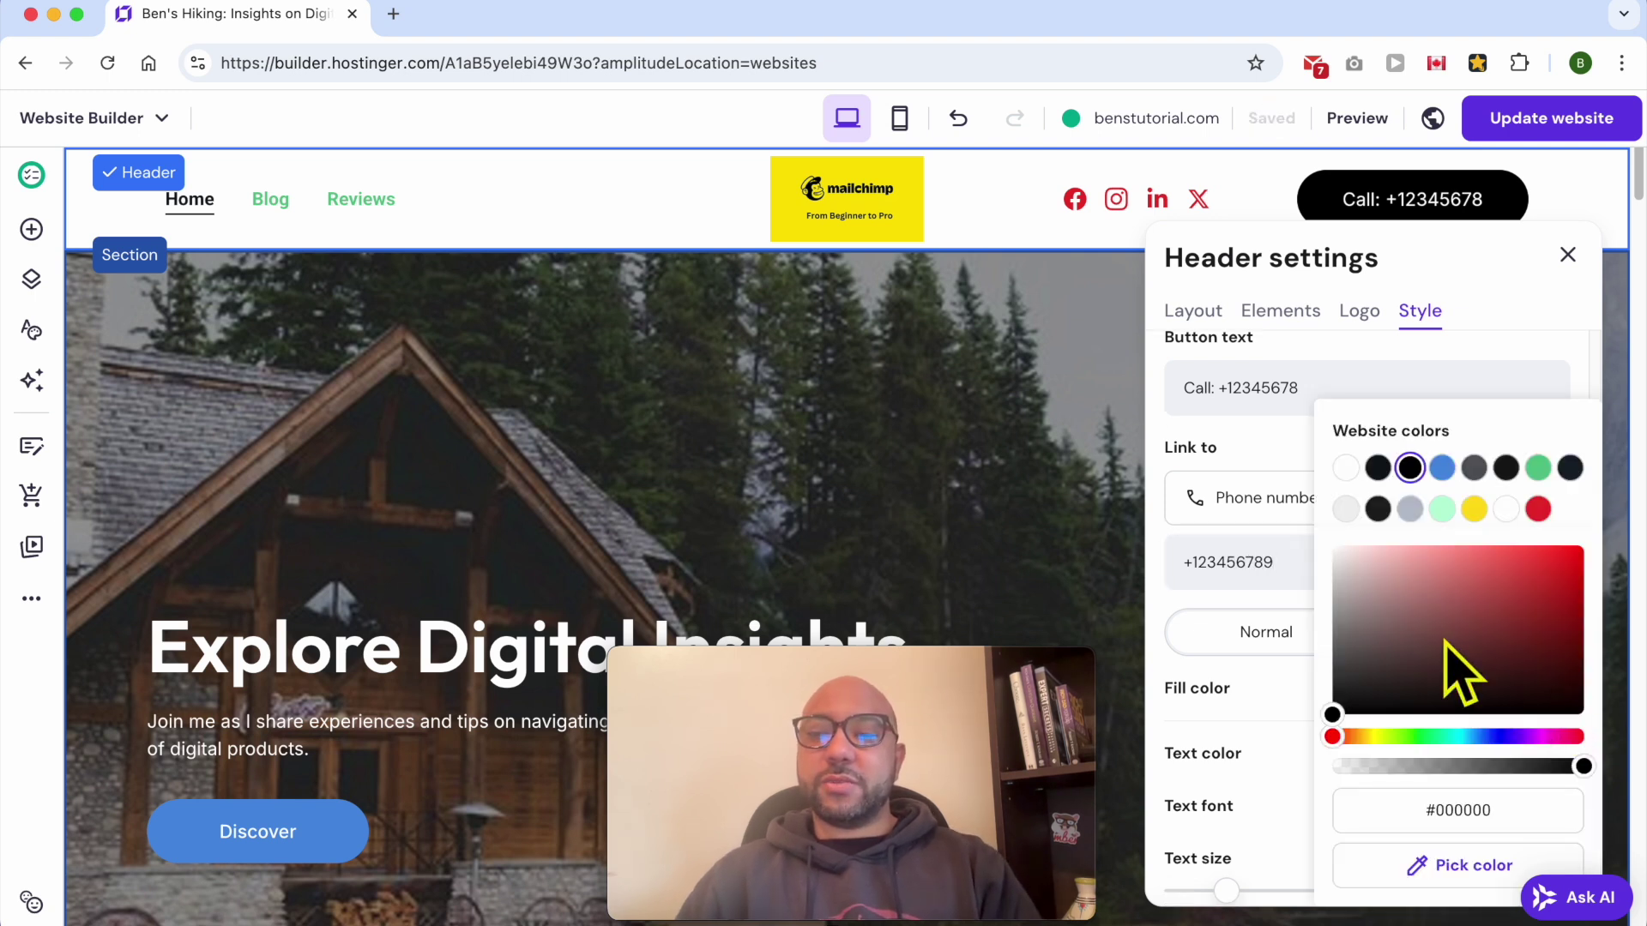
left_click_drag(1459, 673, 1454, 588)
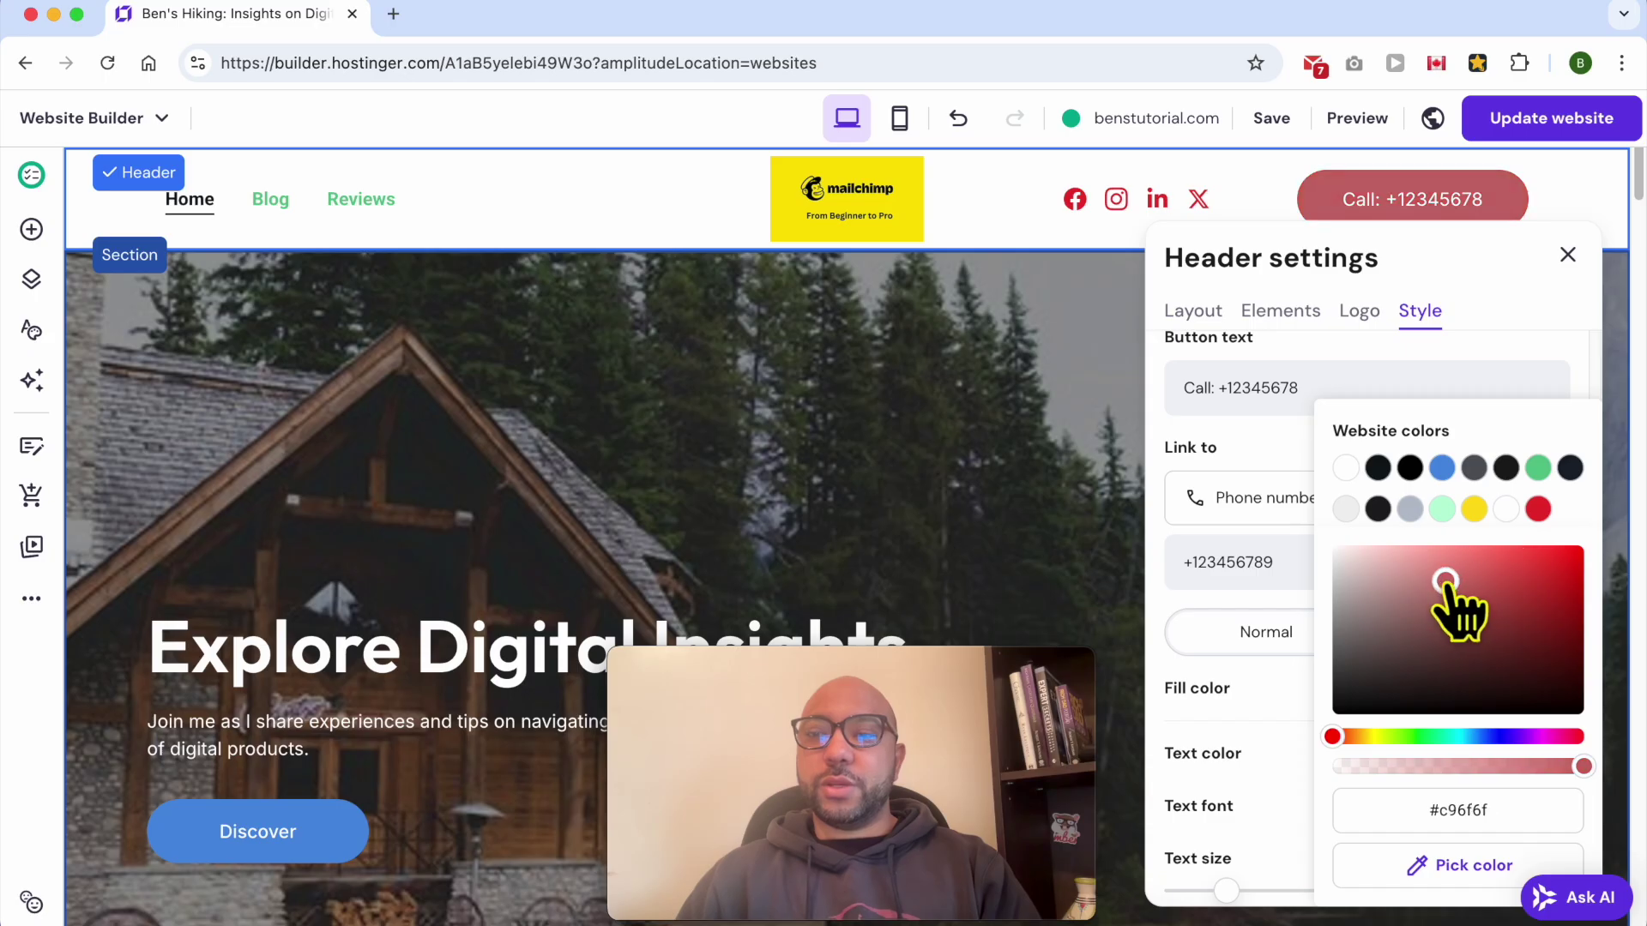
left_click(1538, 467)
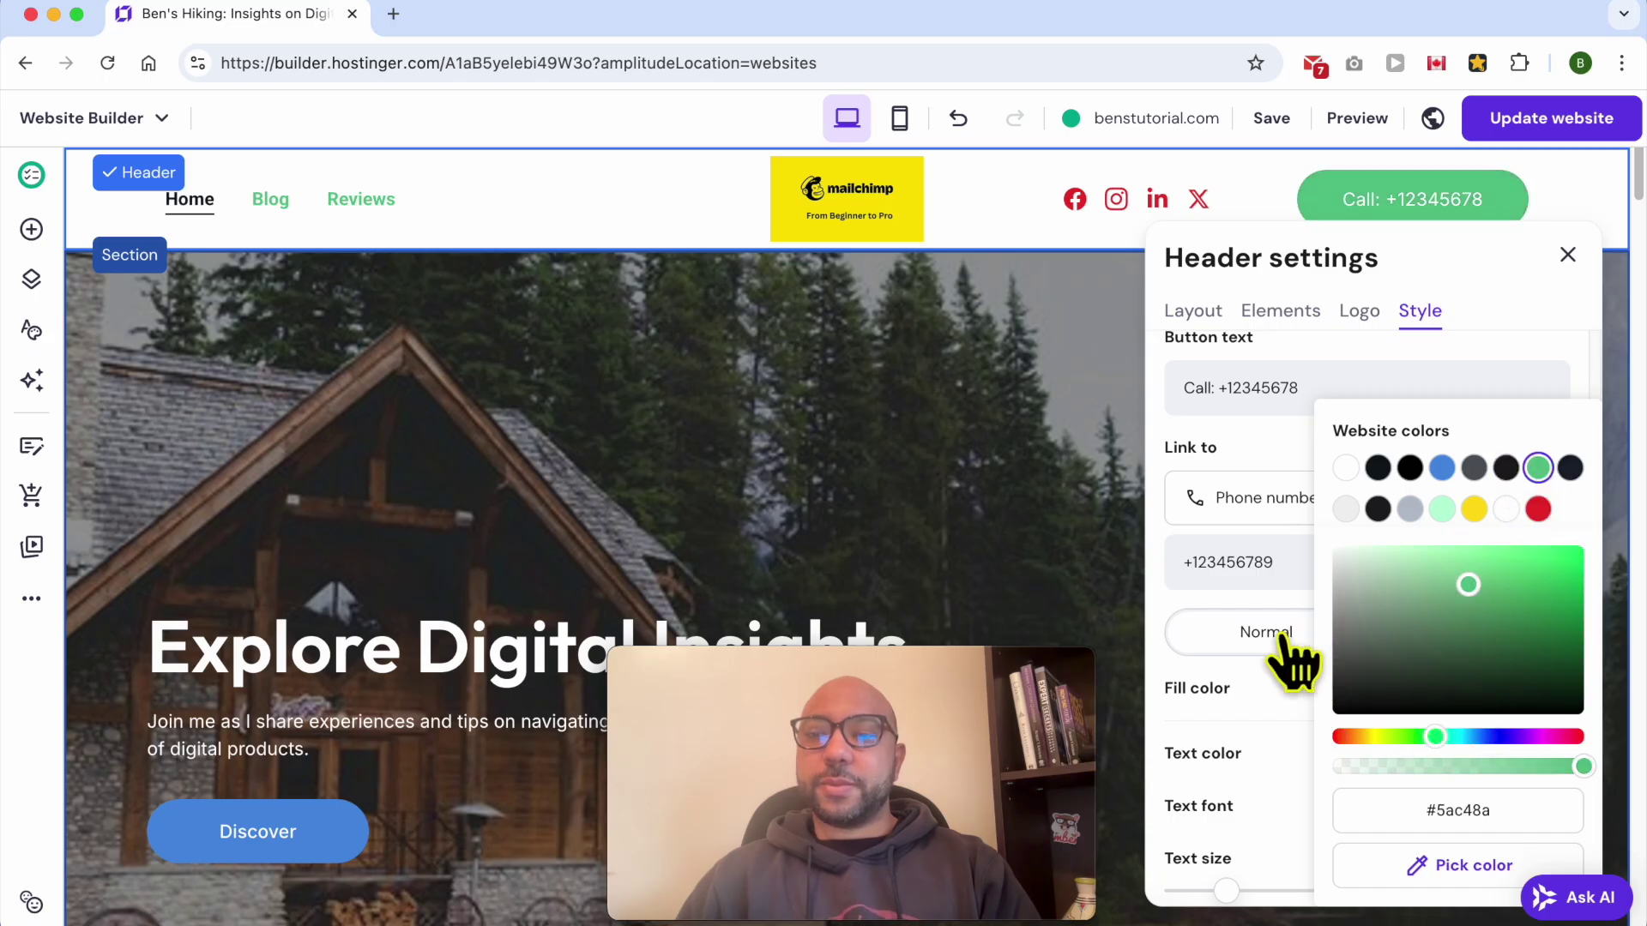
left_click(1291, 686)
left_click(1556, 753)
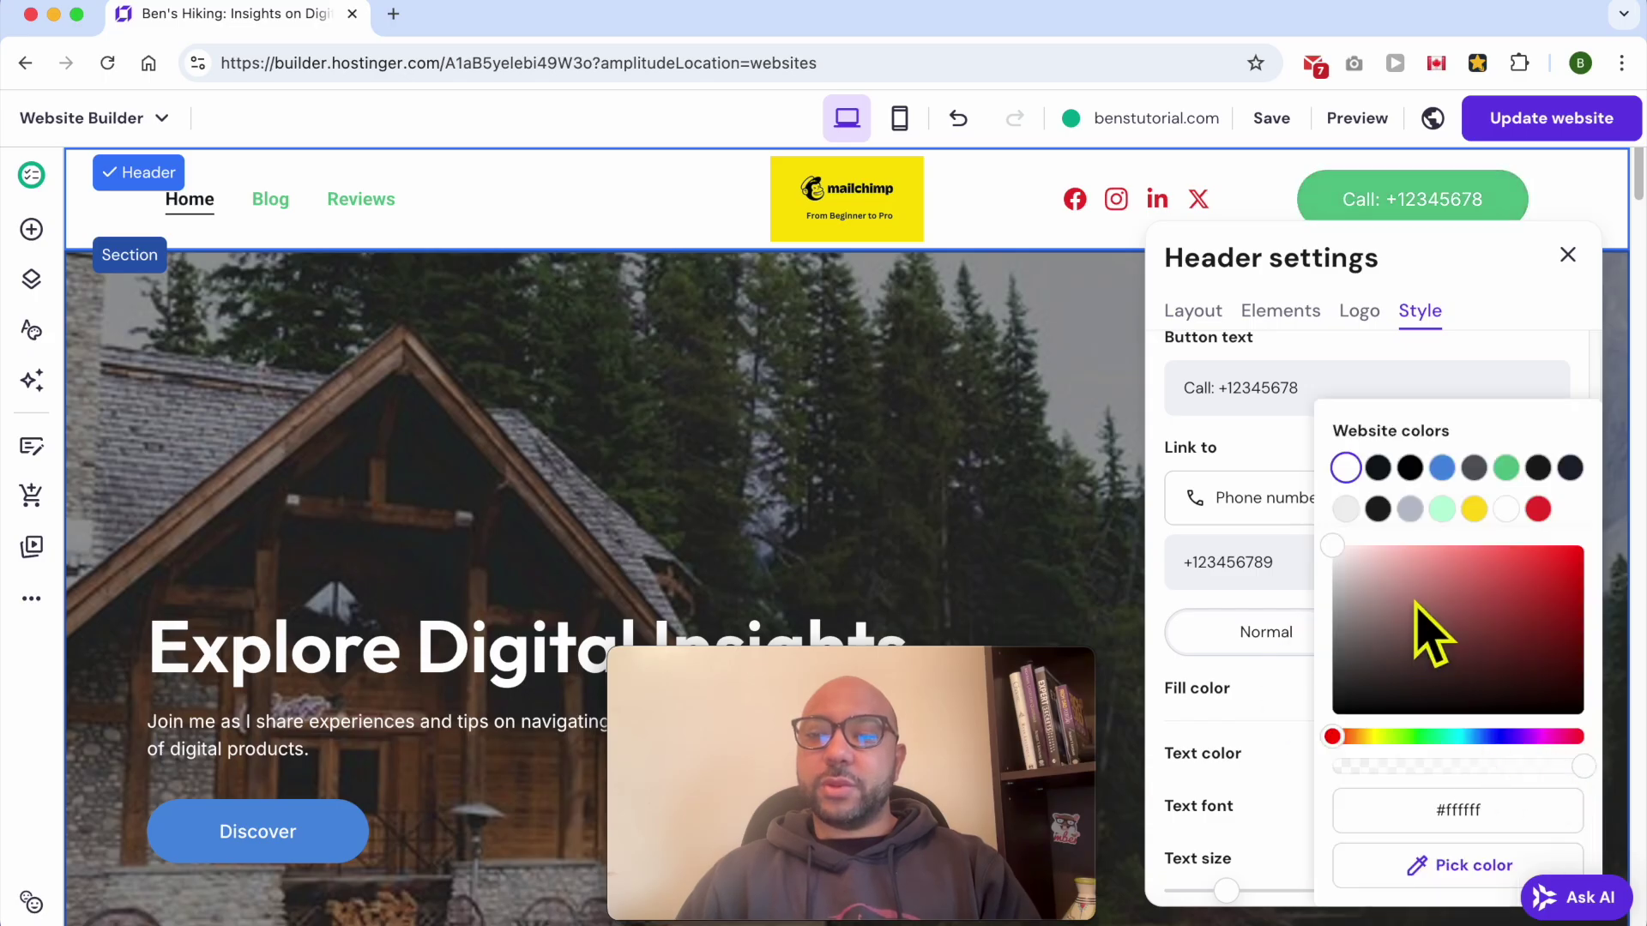
left_click(1378, 468)
left_click(1284, 697)
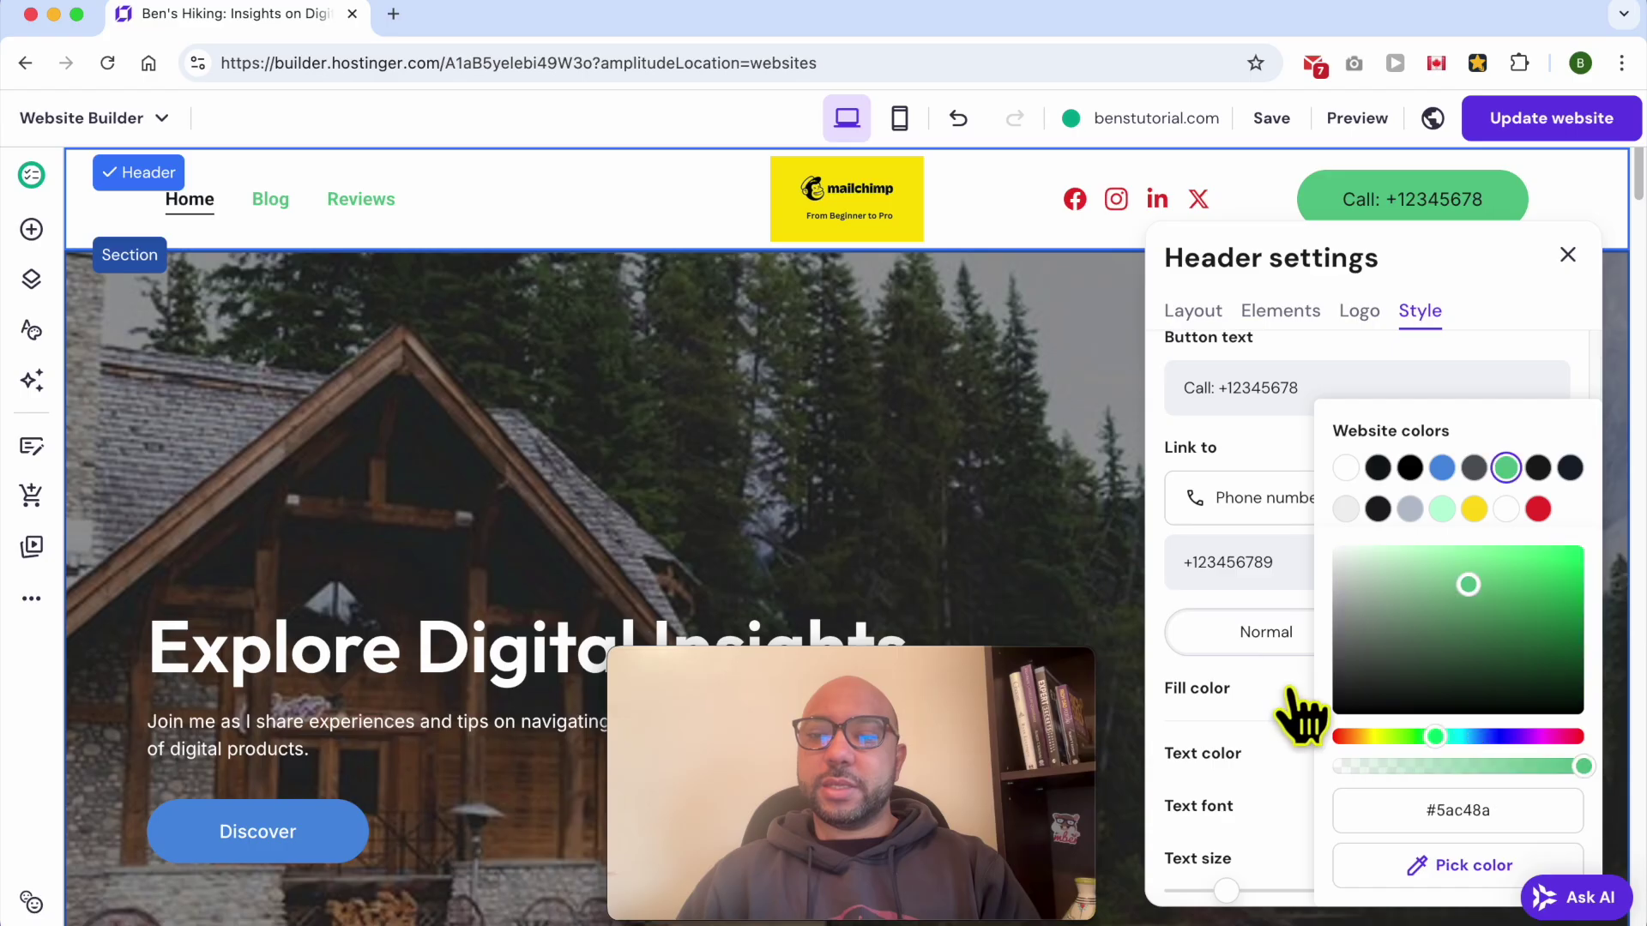
left_click(1254, 720)
scroll(1478, 824, "down", 3)
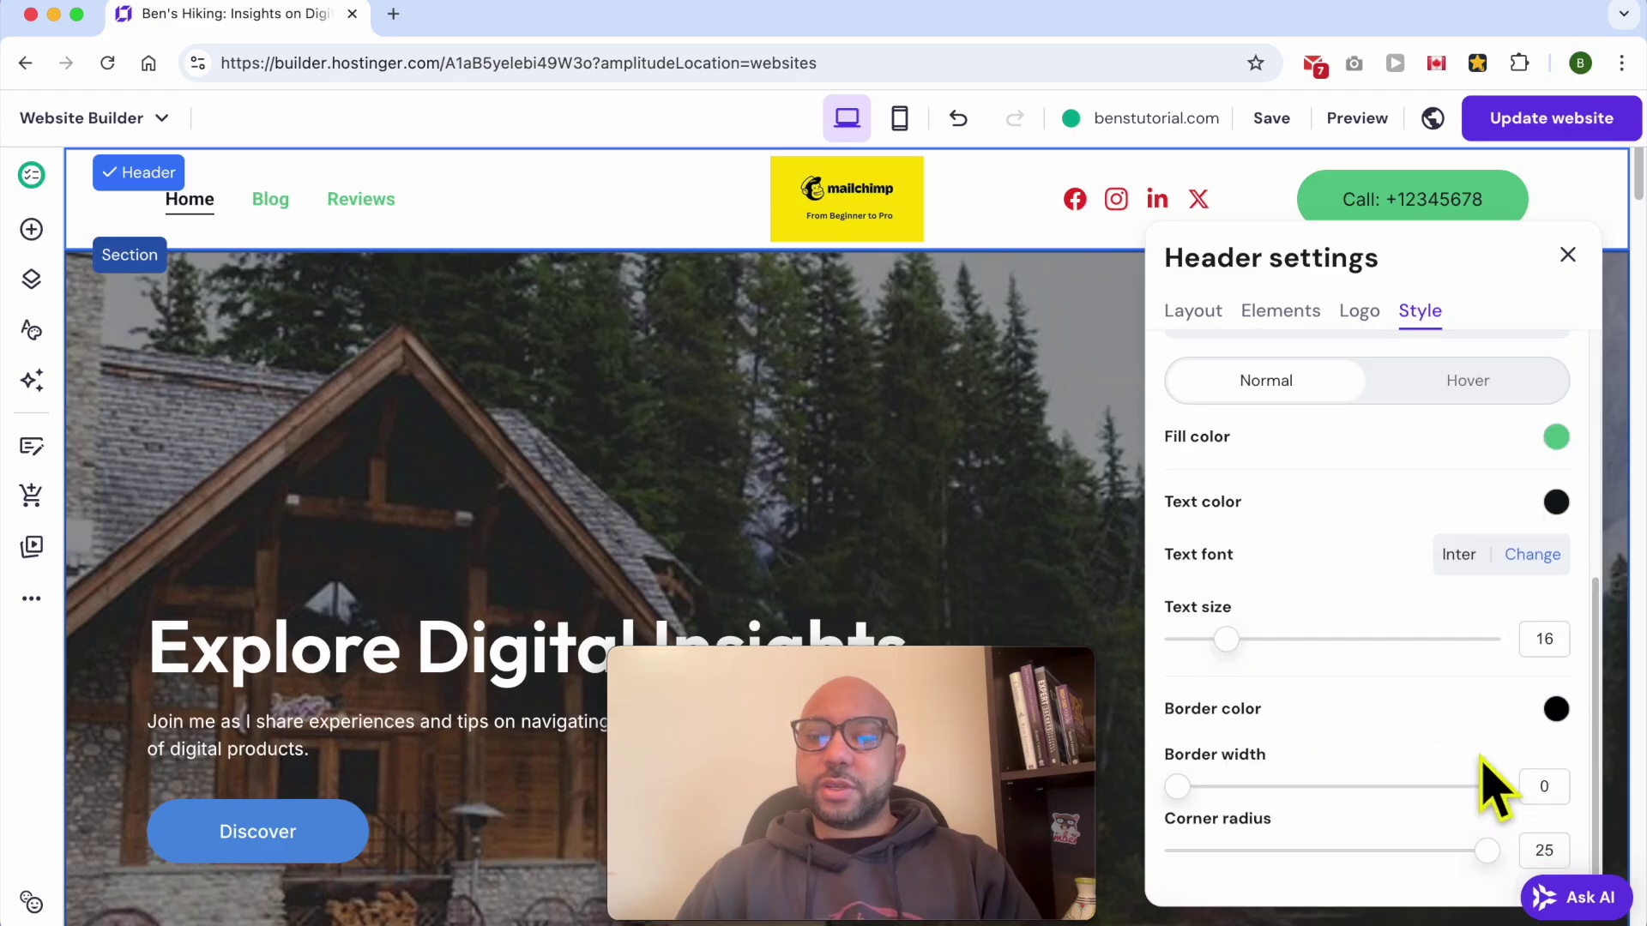
left_click(1529, 558)
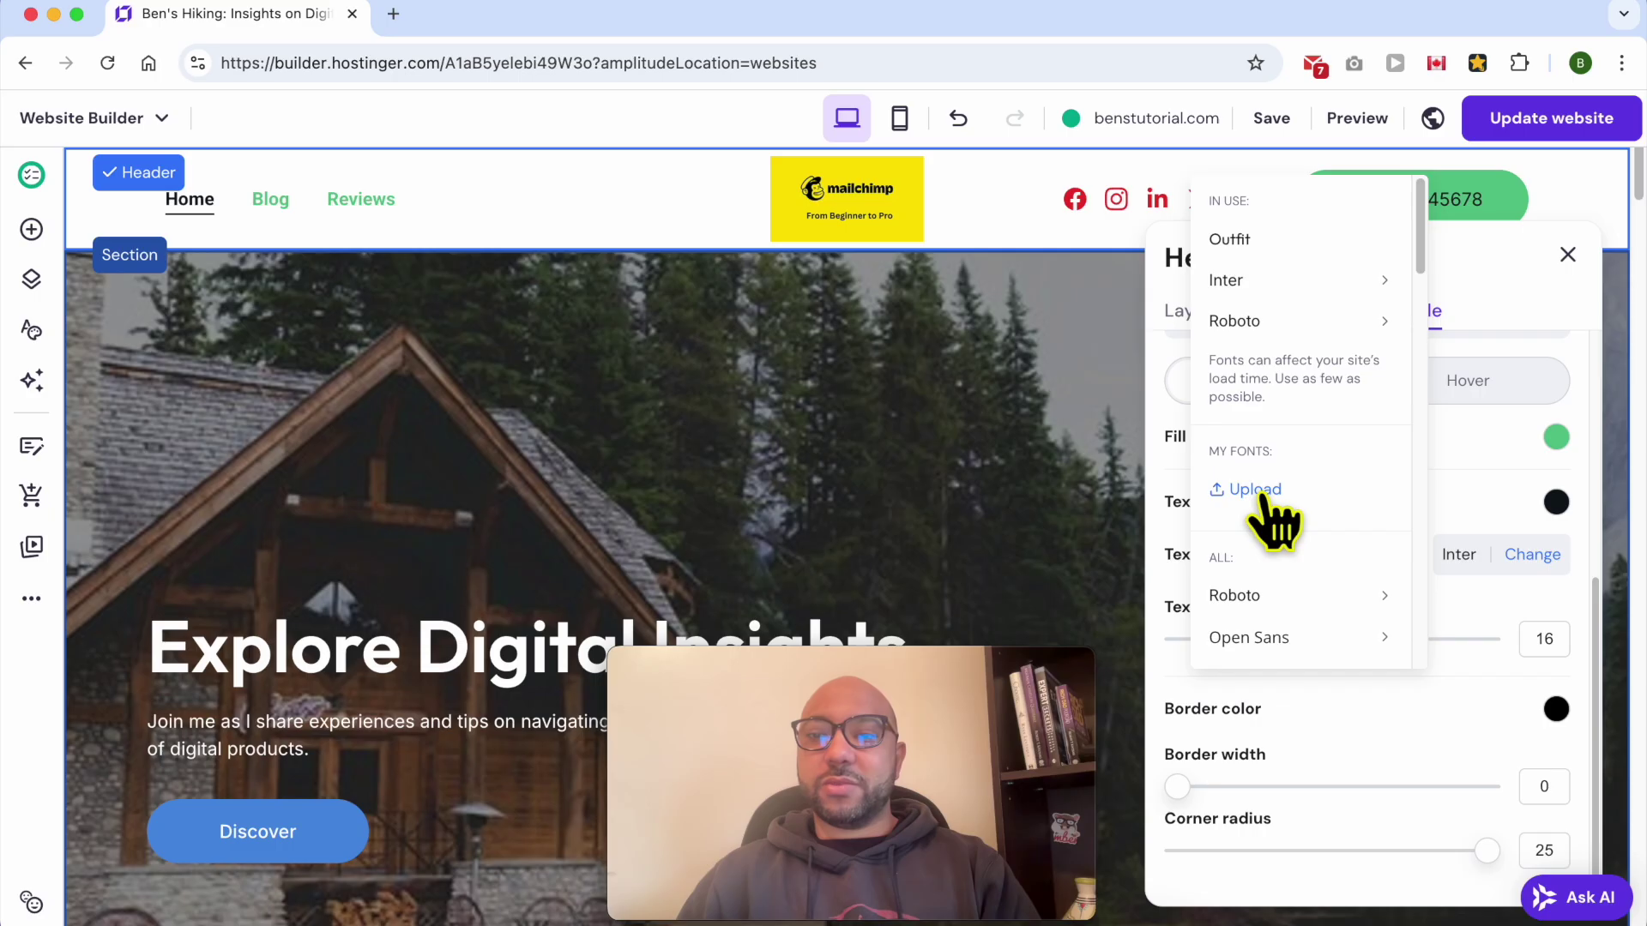
- Set the Call button font to Libre Baskerville Bold and enlarge its text size from 16
scroll(1269, 515, "down", 10)
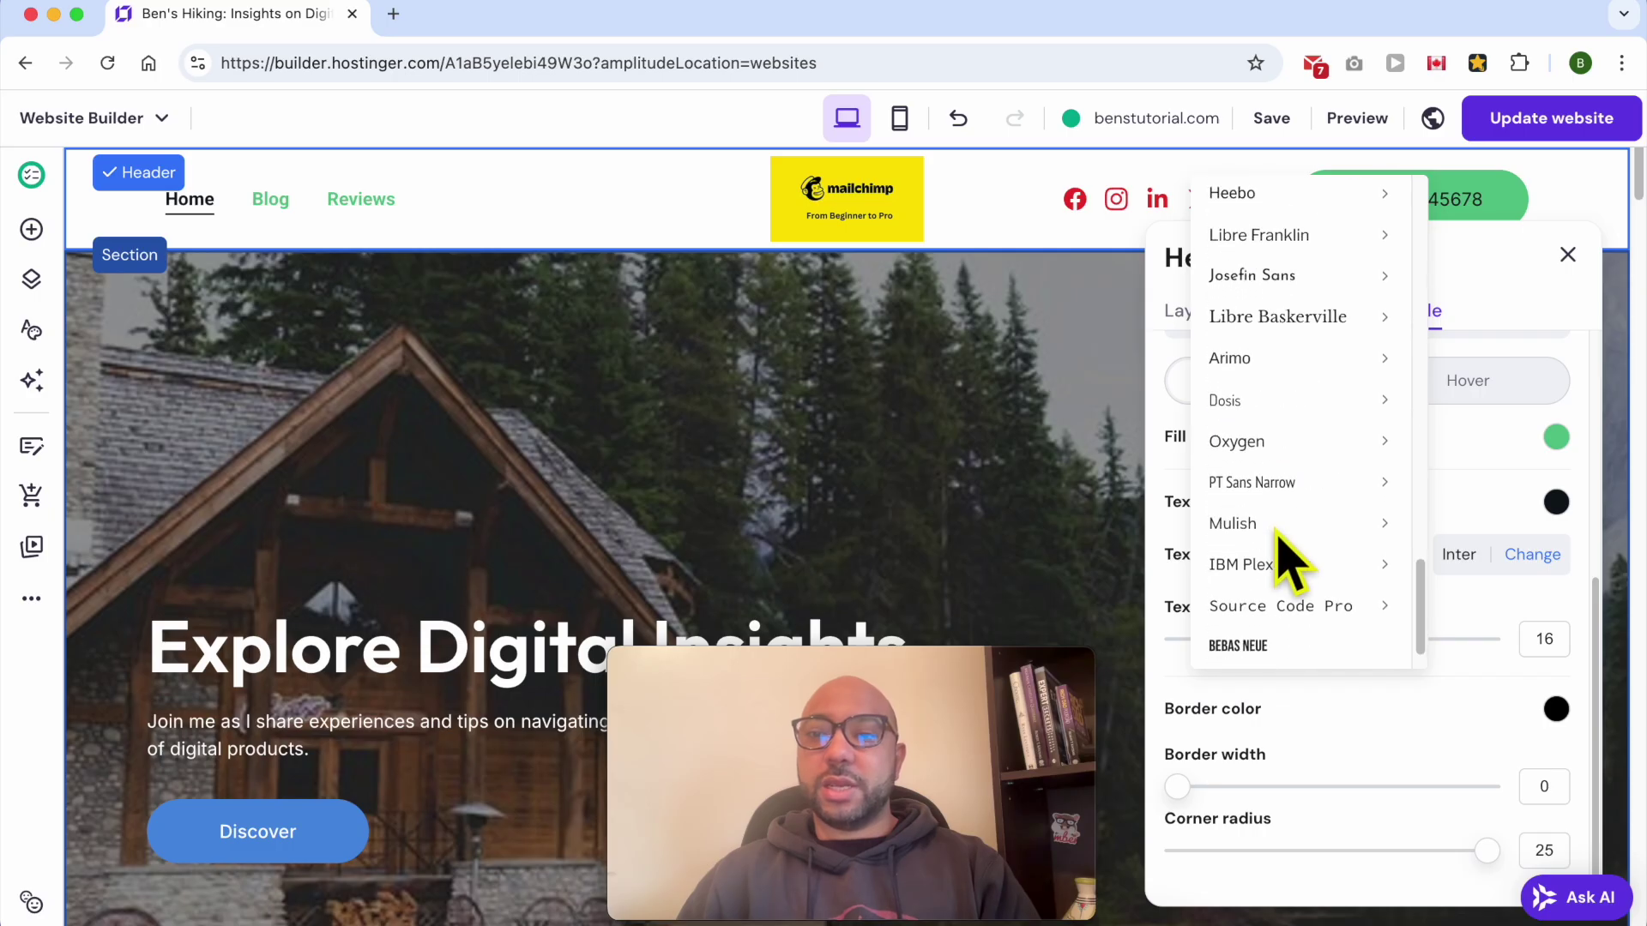
mouse_move(1308, 378)
mouse_move(1304, 328)
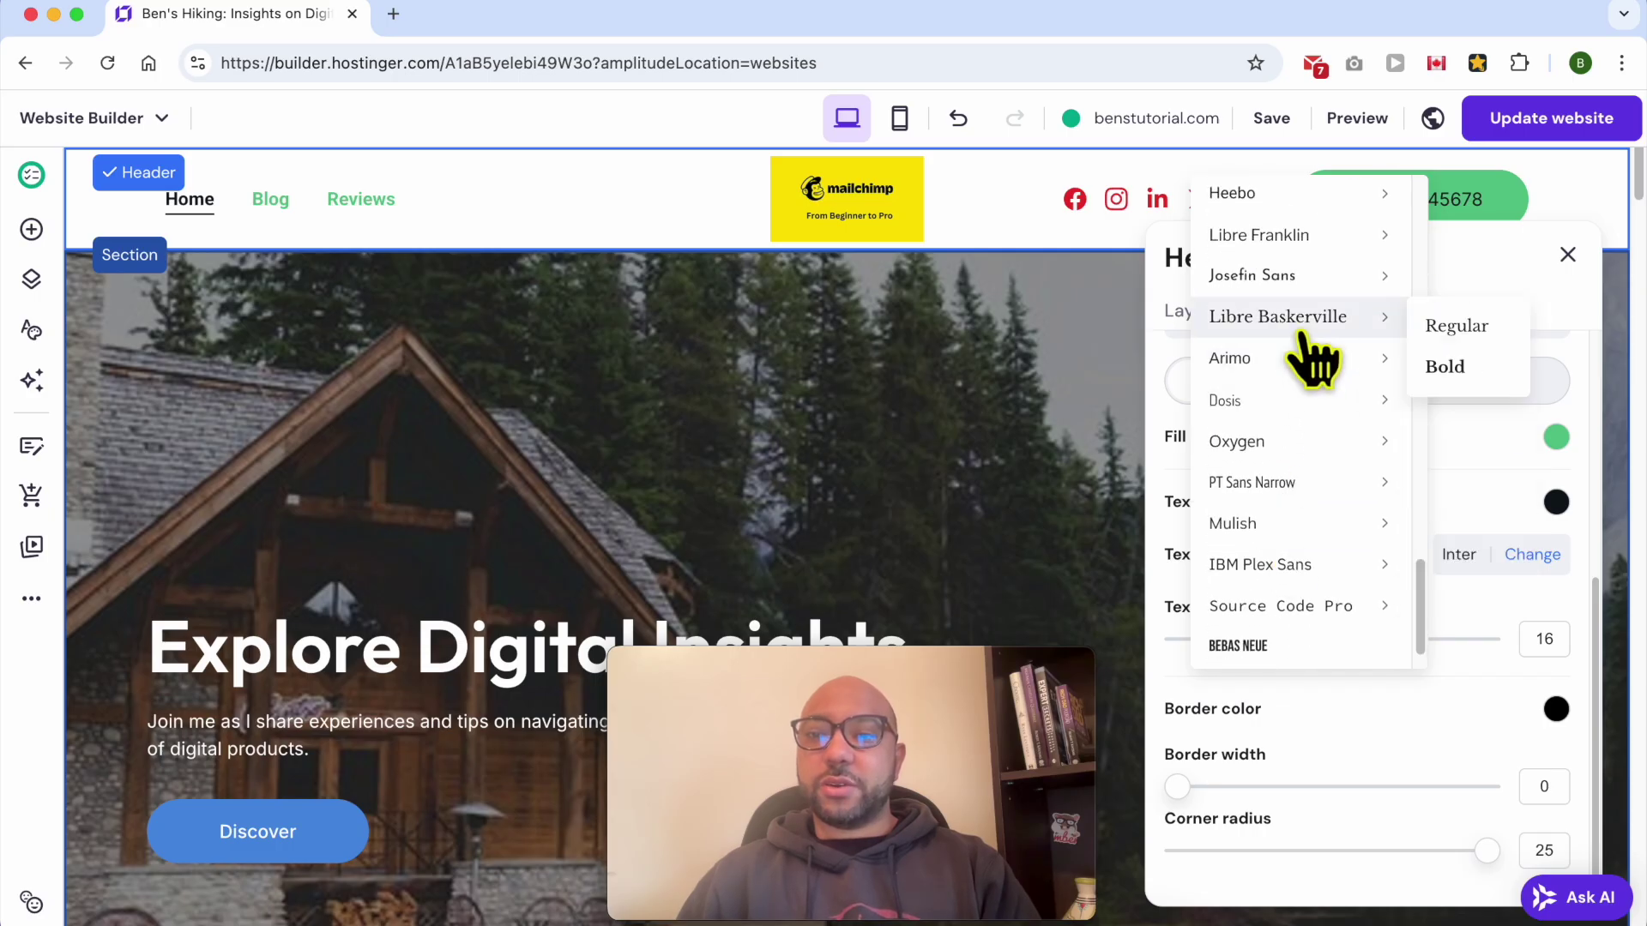
left_click(1463, 368)
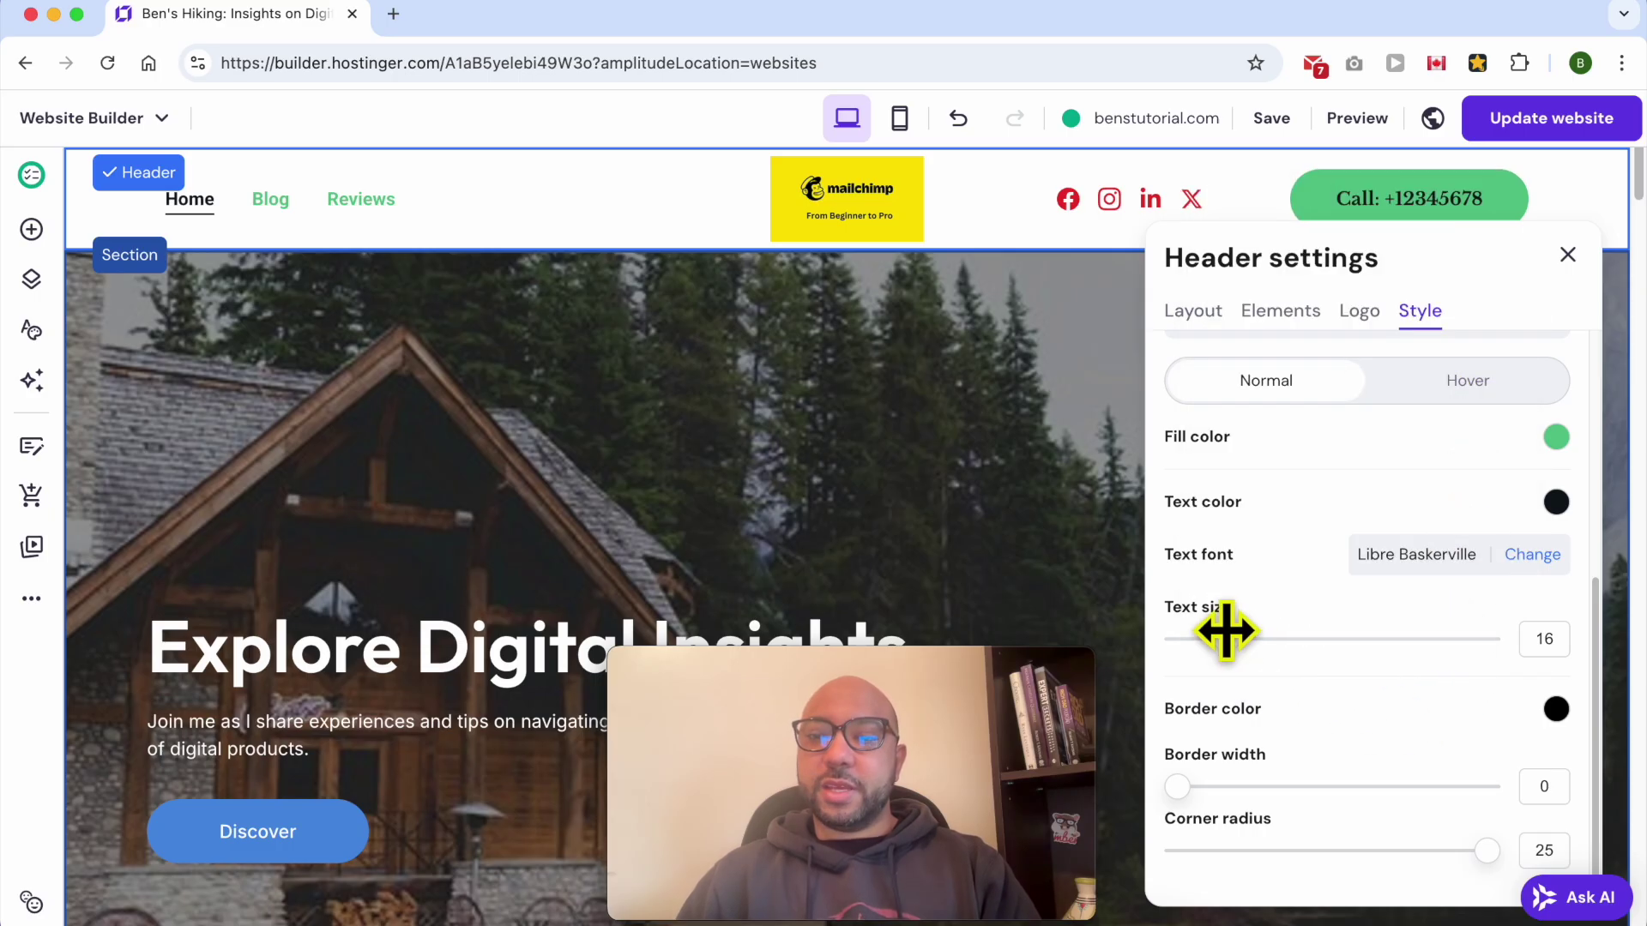
left_click_drag(1227, 639, 1272, 639)
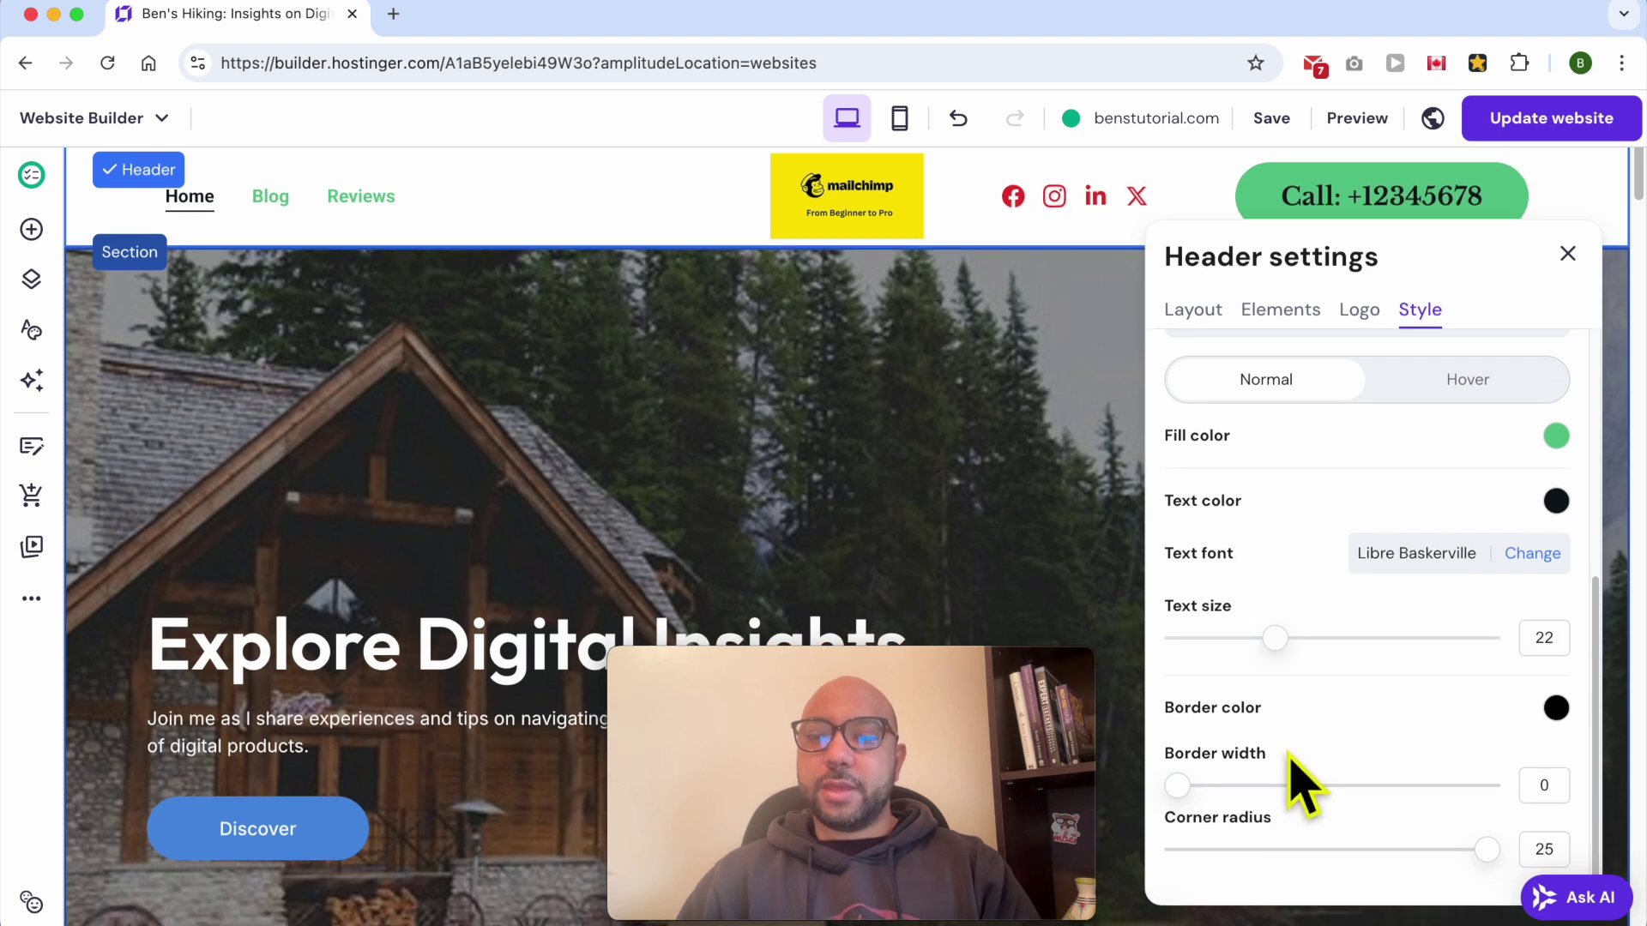
- Set the Call button's border colour to amber yellow via the hue bar
scroll(1295, 779, "down", 3)
scroll(949, 606, "up", 3)
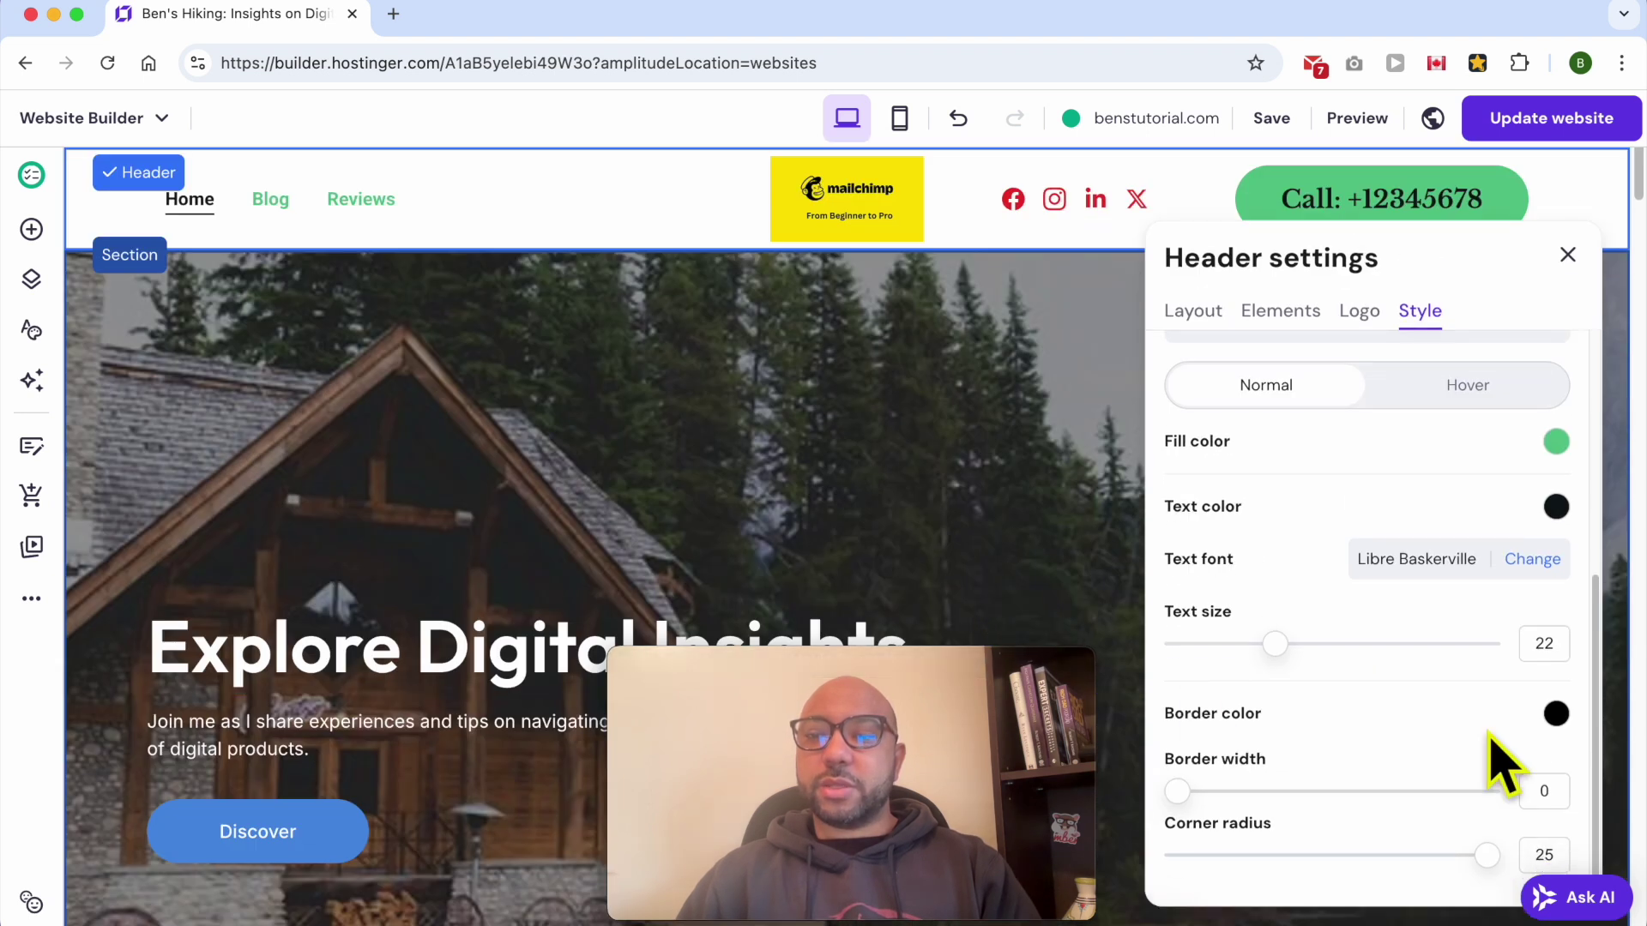
left_click(1557, 714)
left_click_drag(1390, 669, 1583, 559)
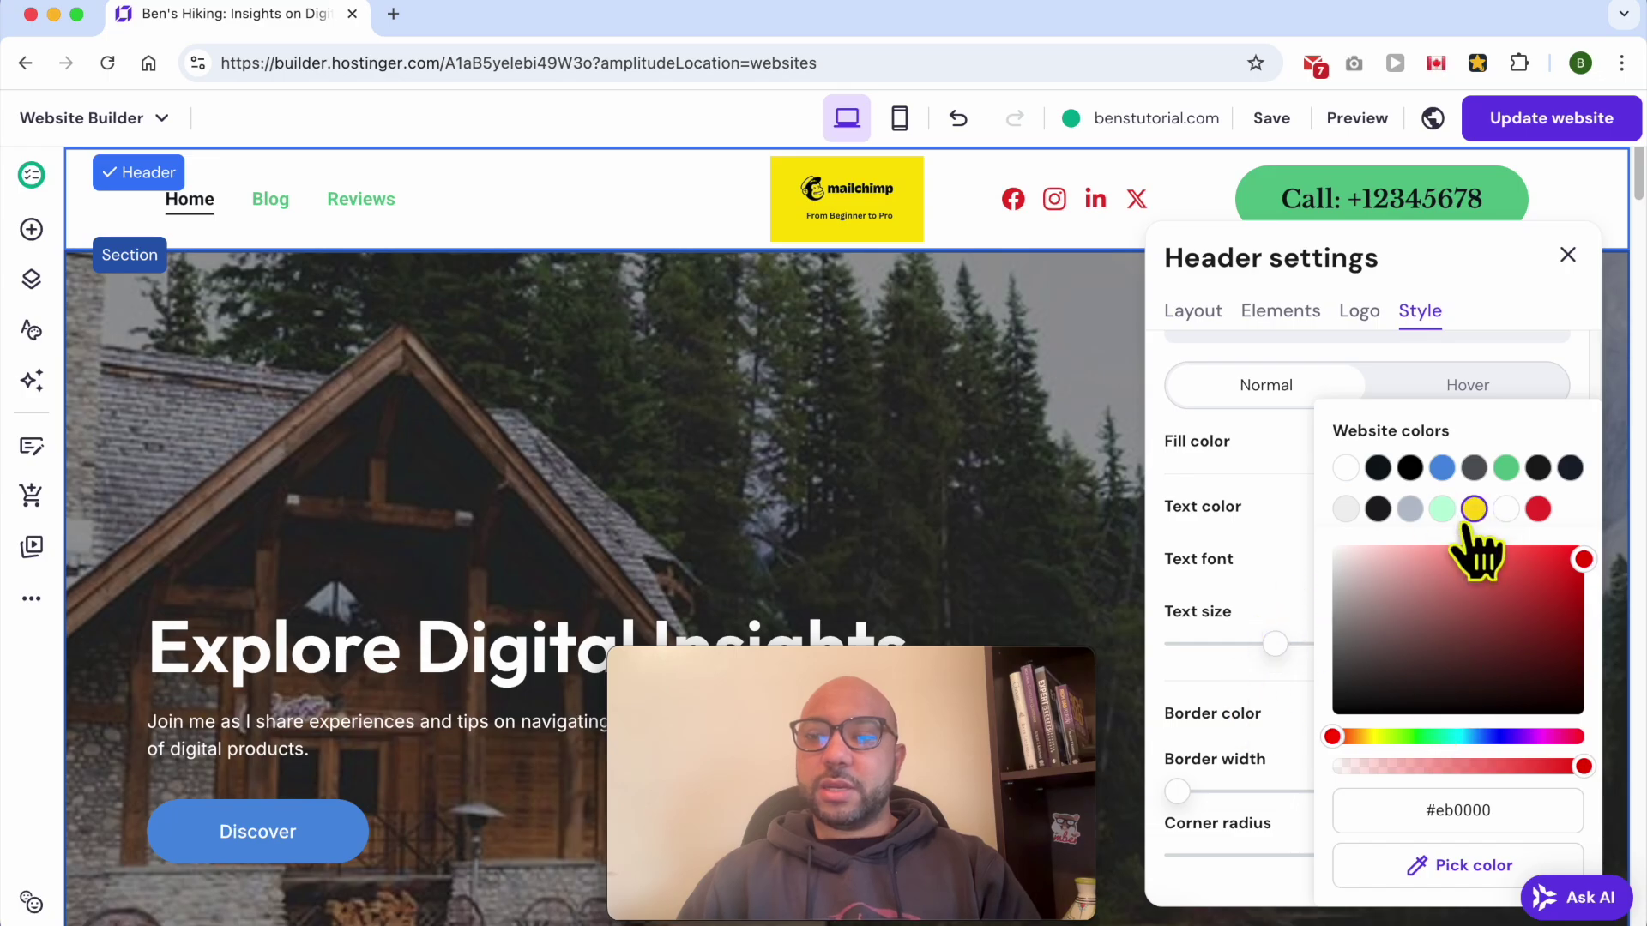
left_click(1370, 736)
left_click_drag(1372, 736, 1365, 738)
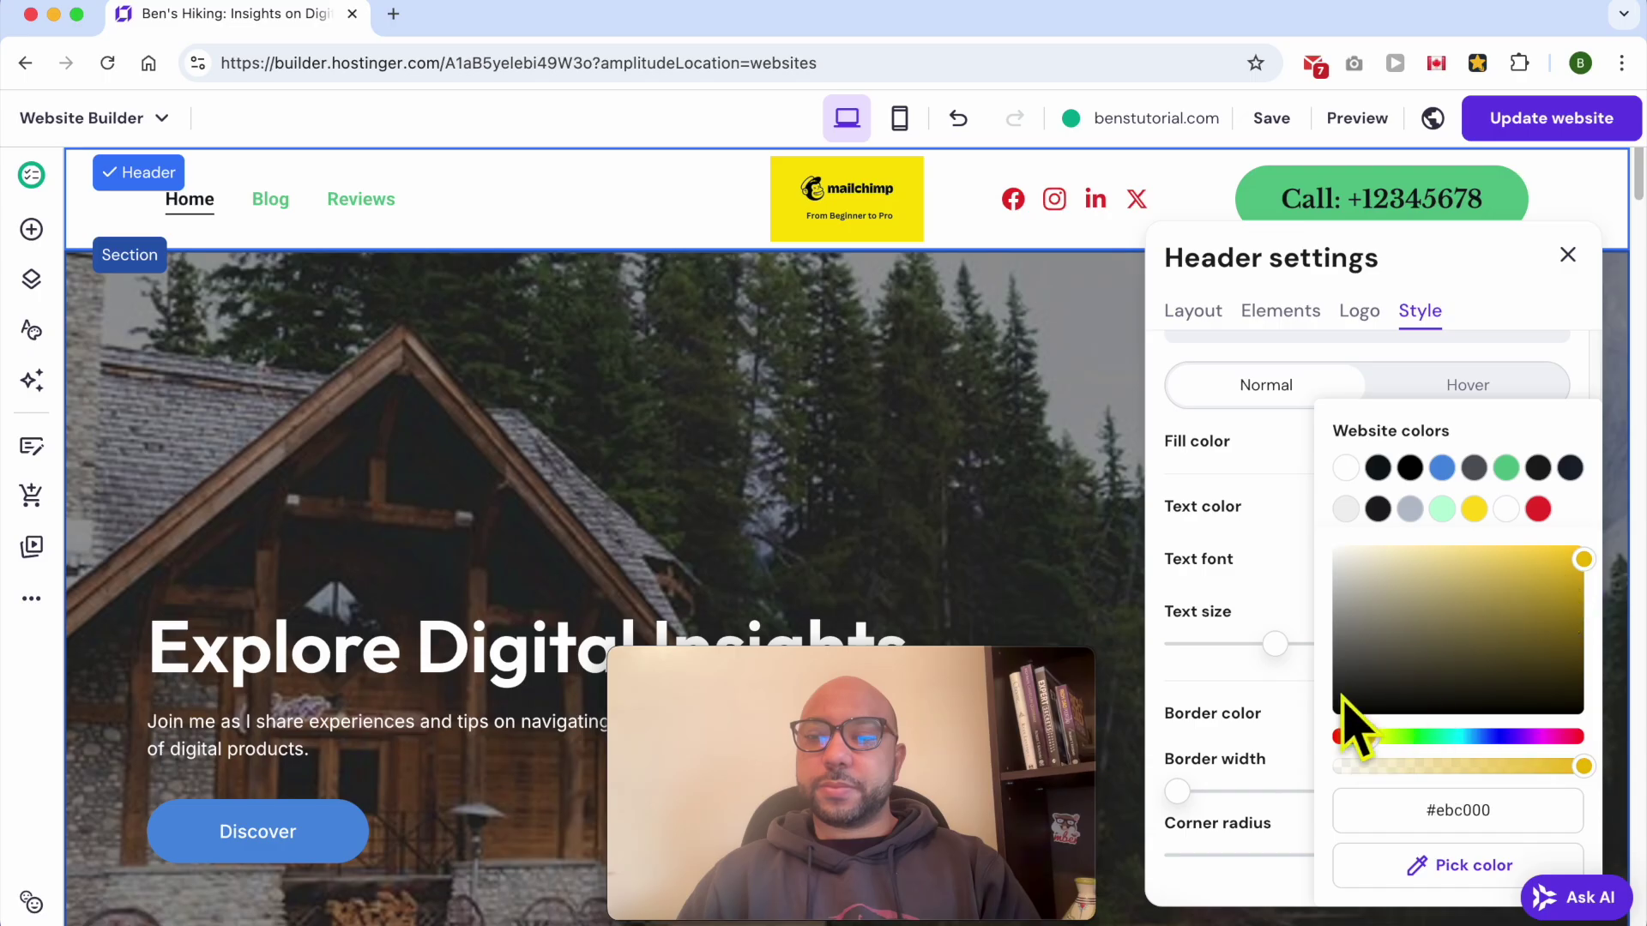
left_click(1284, 779)
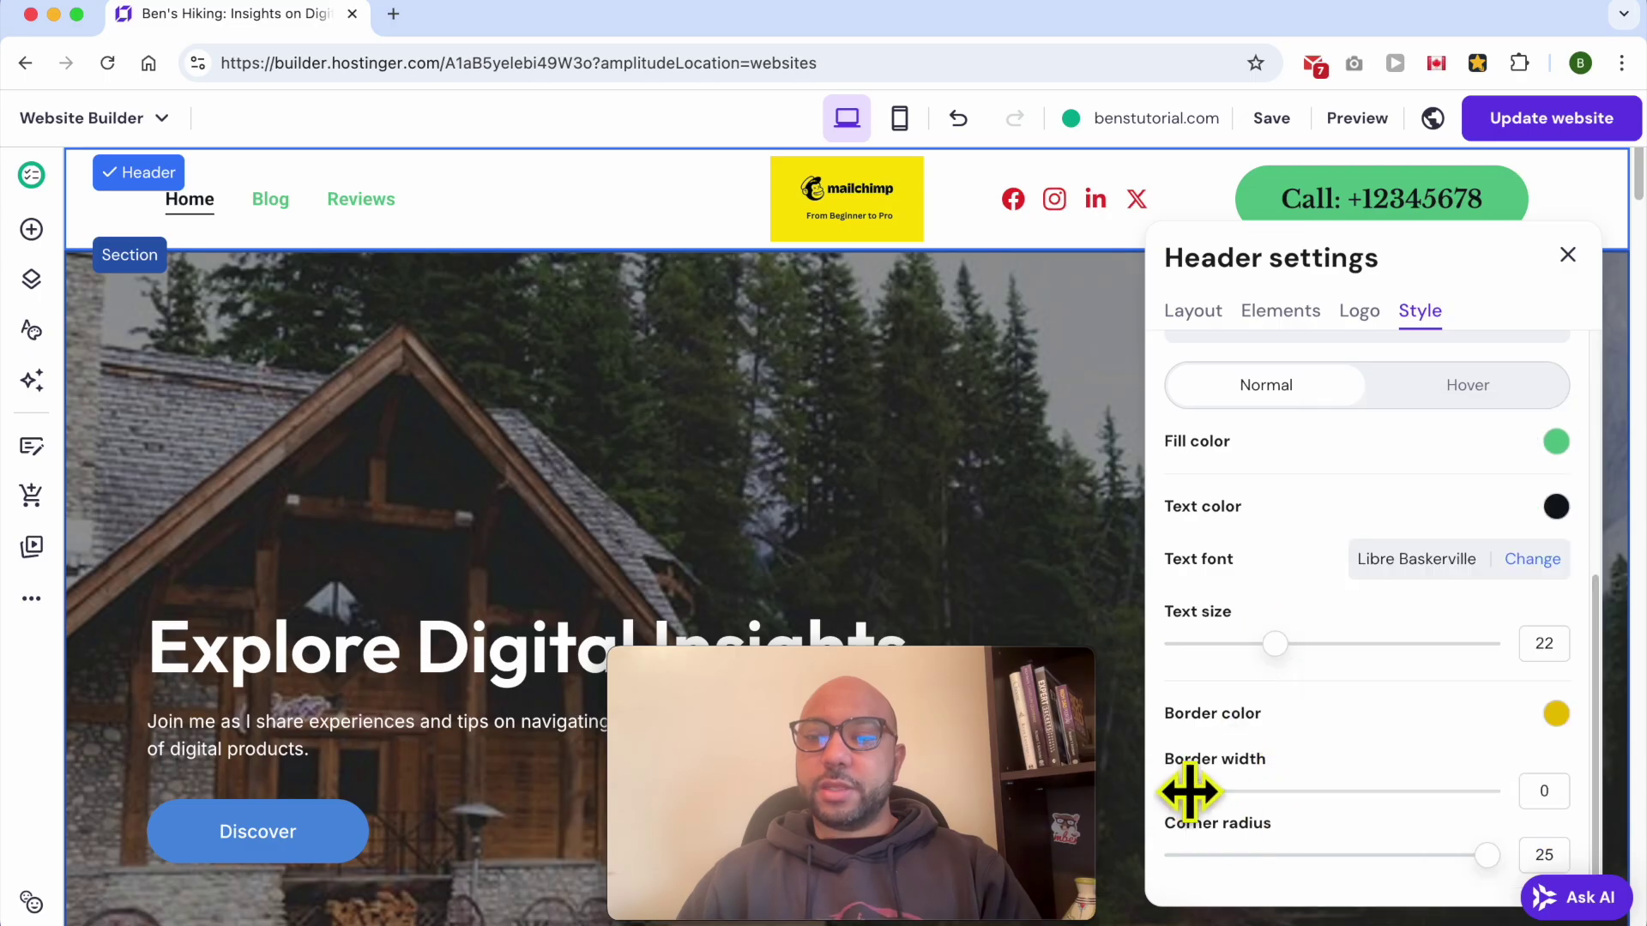
- Give the button a border width of 4 and reduce corner radius to 17
left_click_drag(1189, 791, 1294, 790)
scroll(1415, 841, "down", 1)
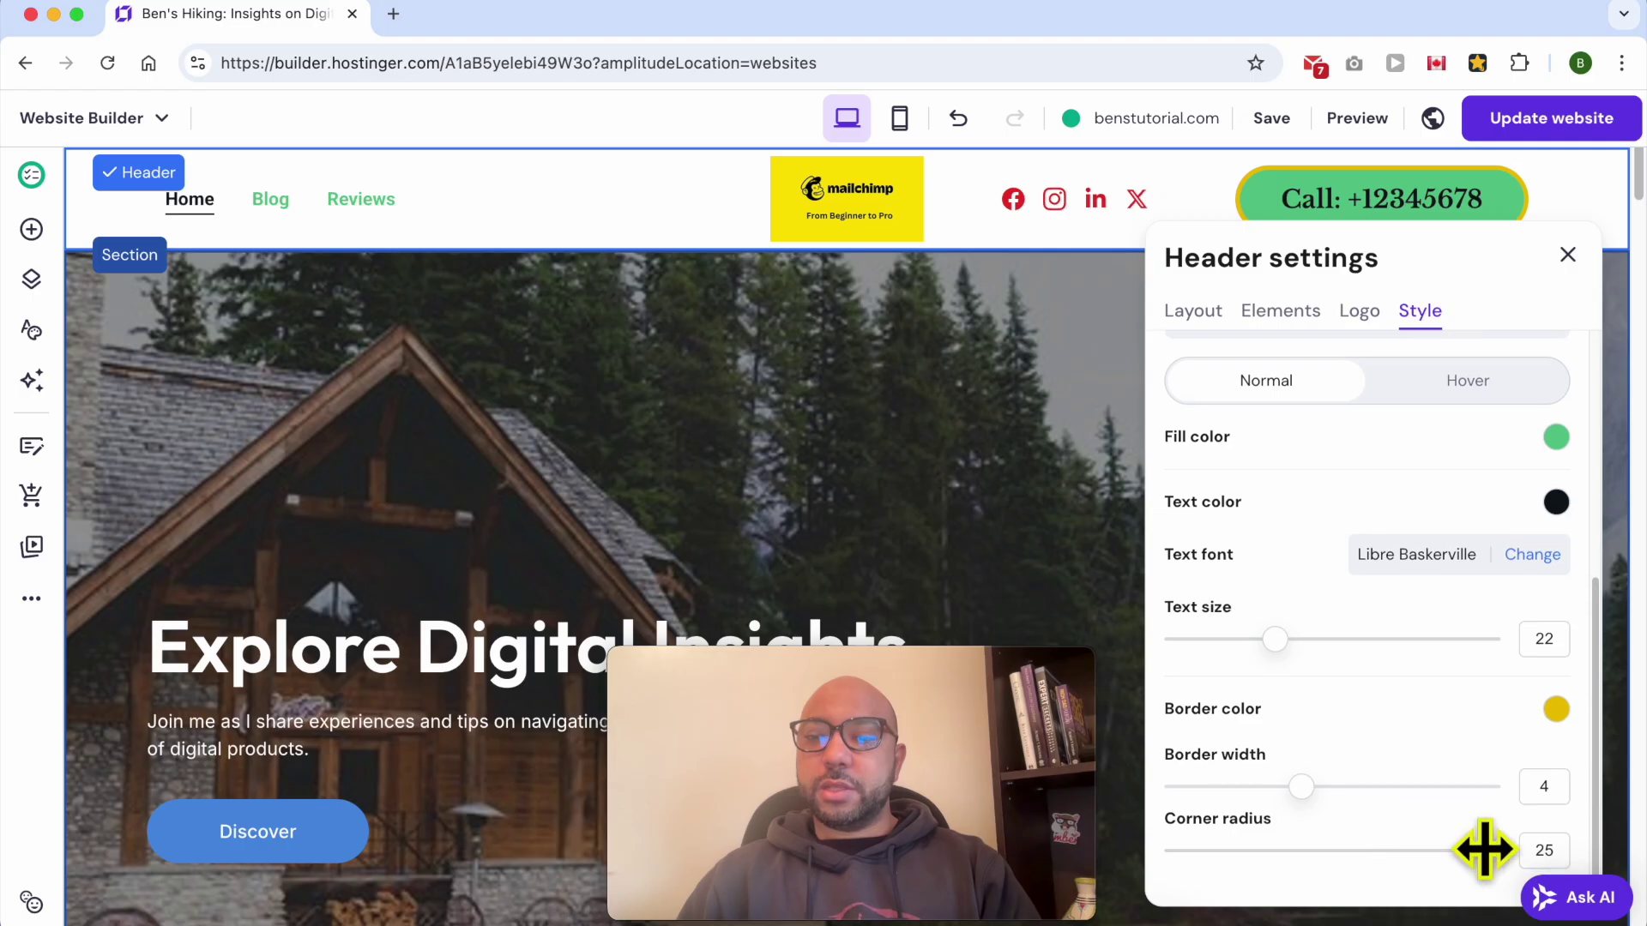
left_click_drag(1484, 849, 1387, 852)
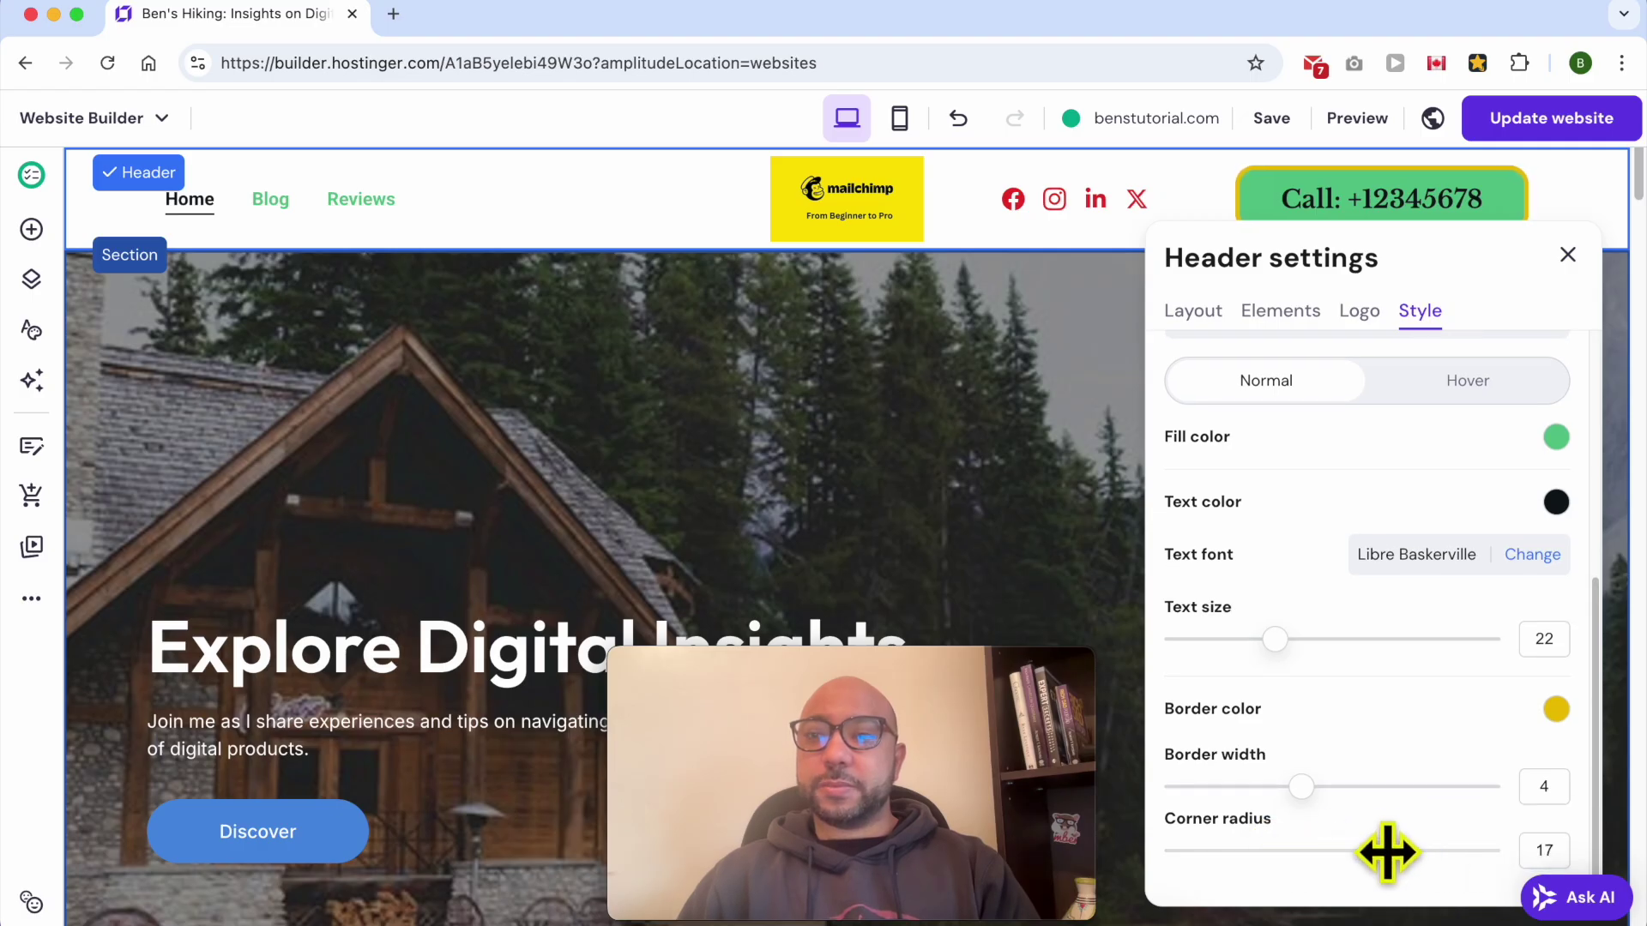
scroll(1259, 709, "up", 5)
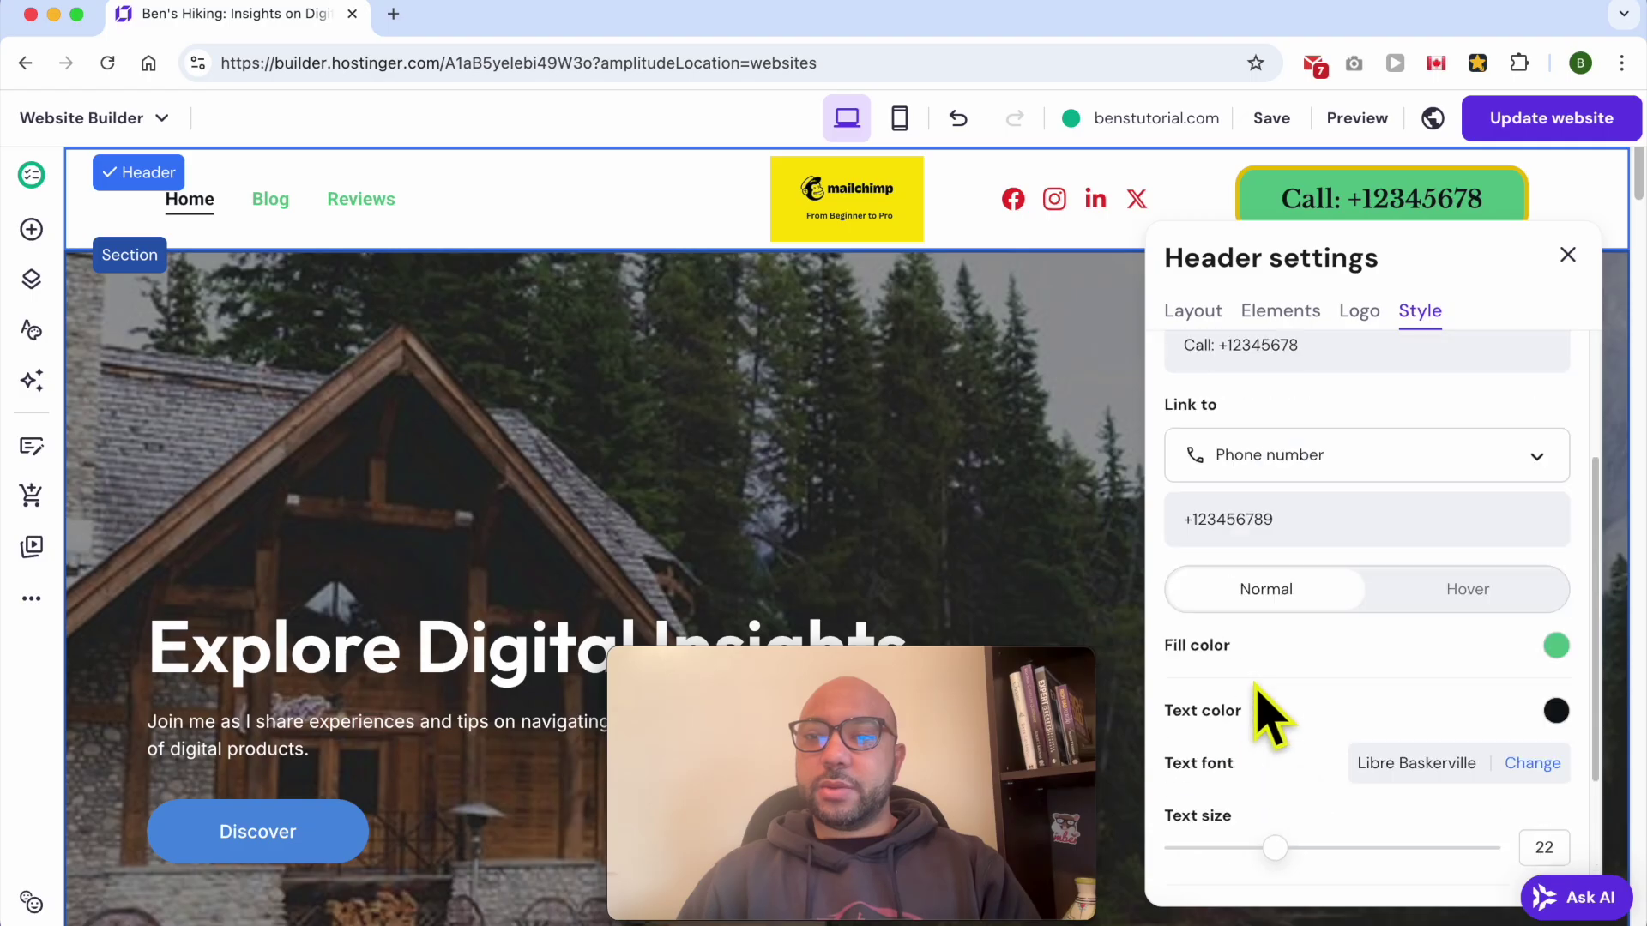
left_click(1567, 256)
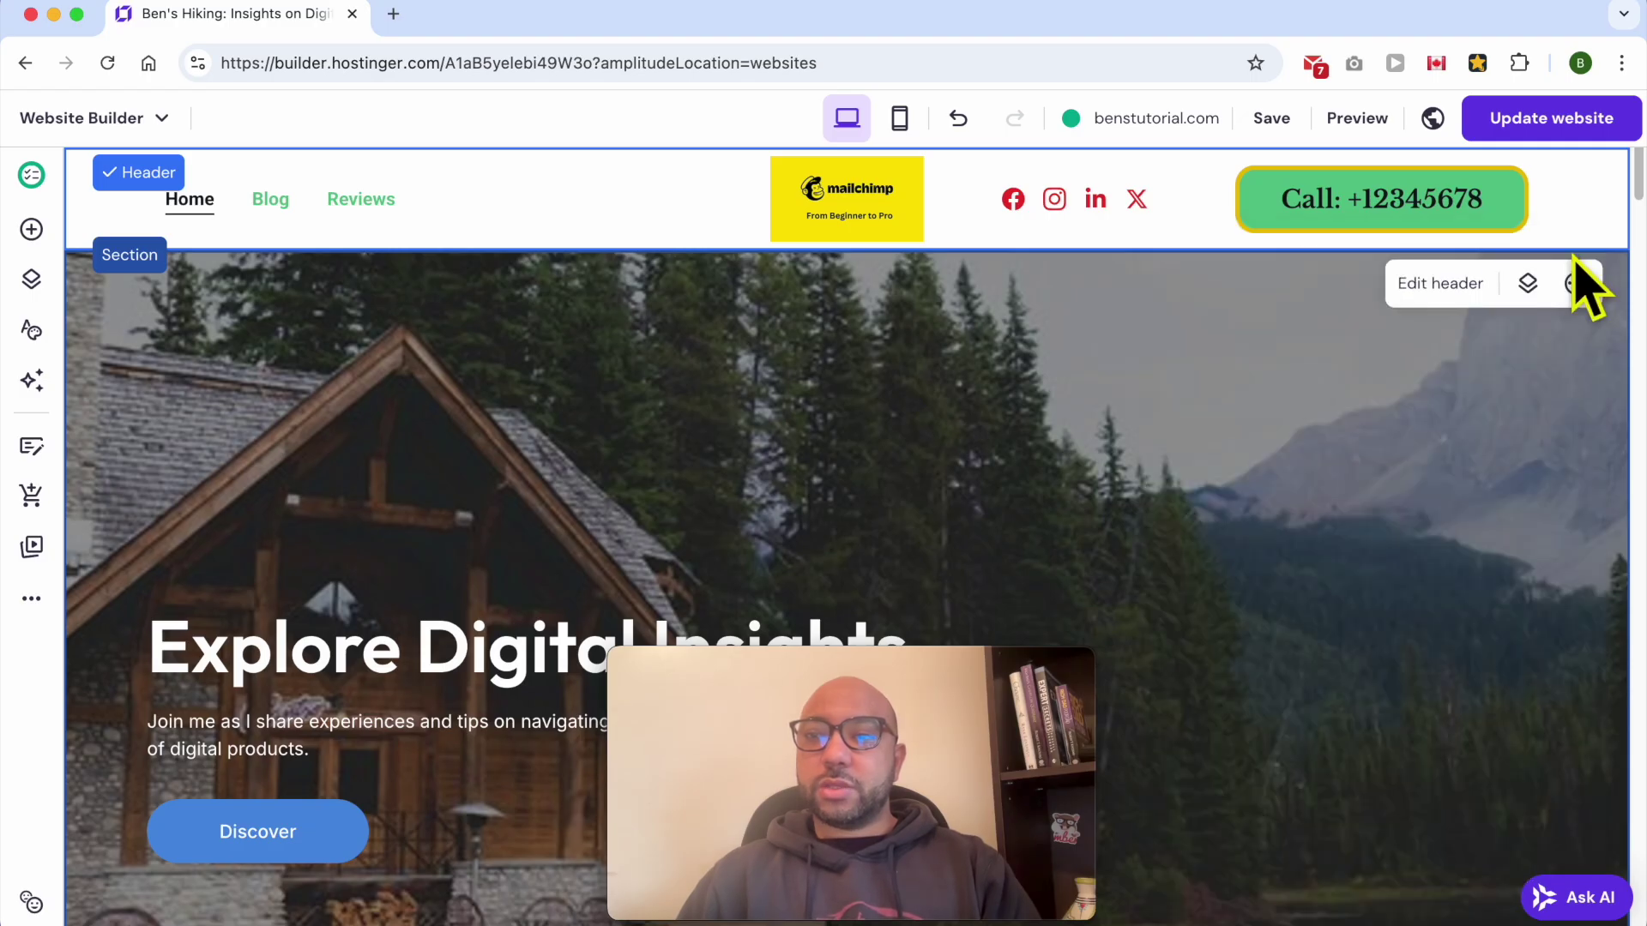
- Publish the changes, view the live site and test the Call button's phone link
left_click(1595, 127)
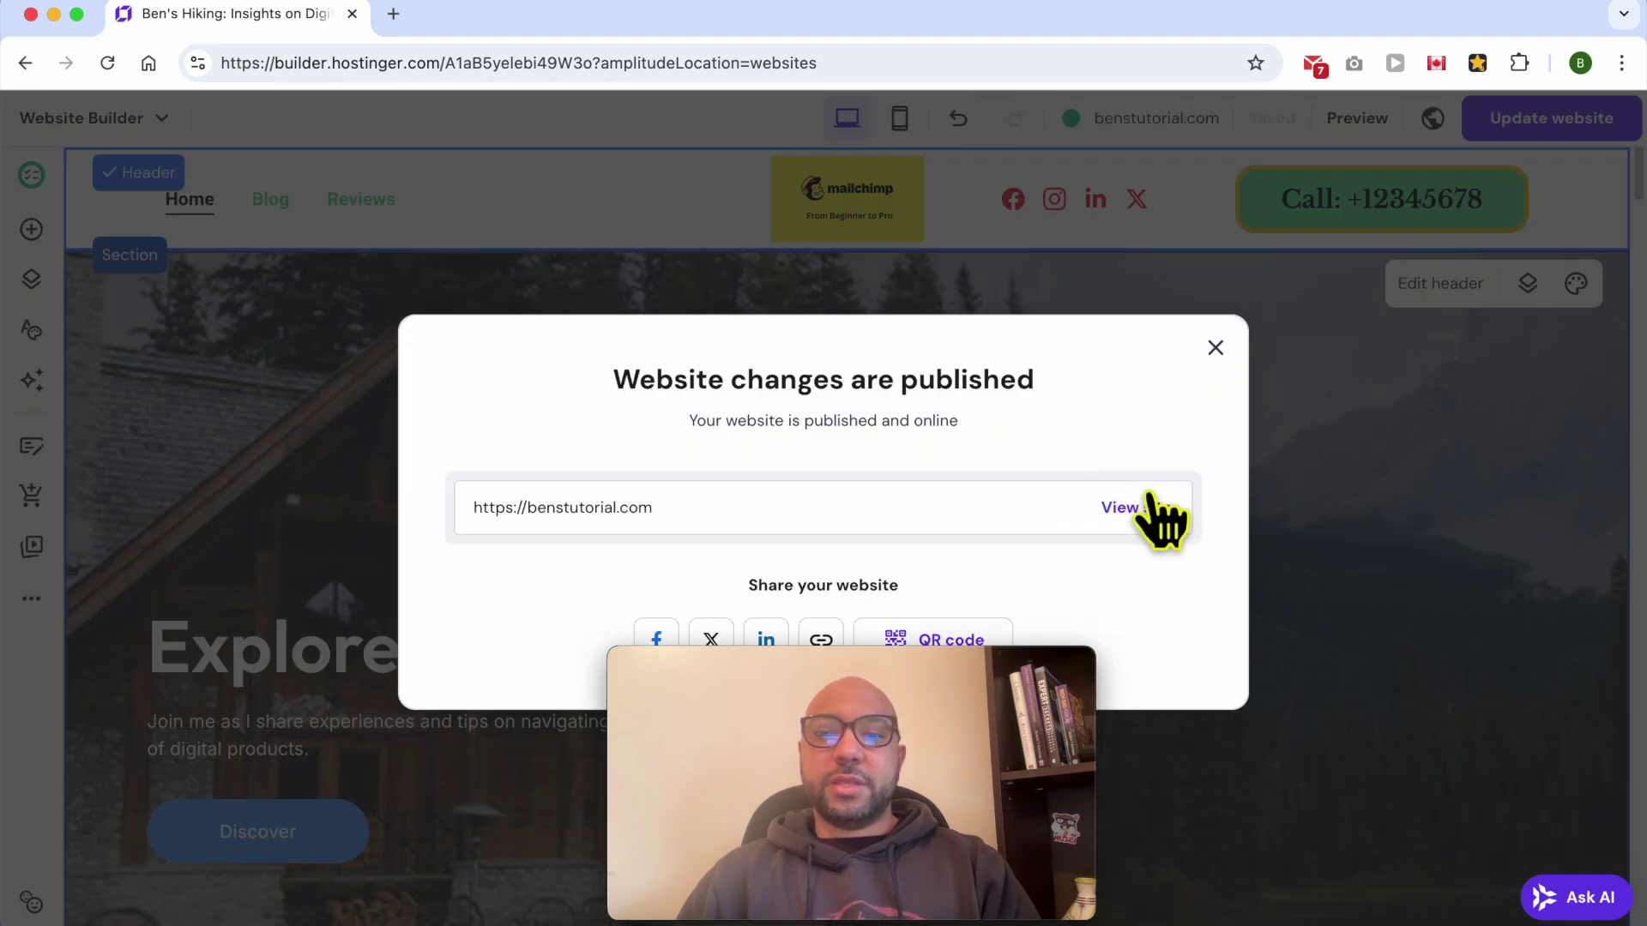
left_click(1148, 510)
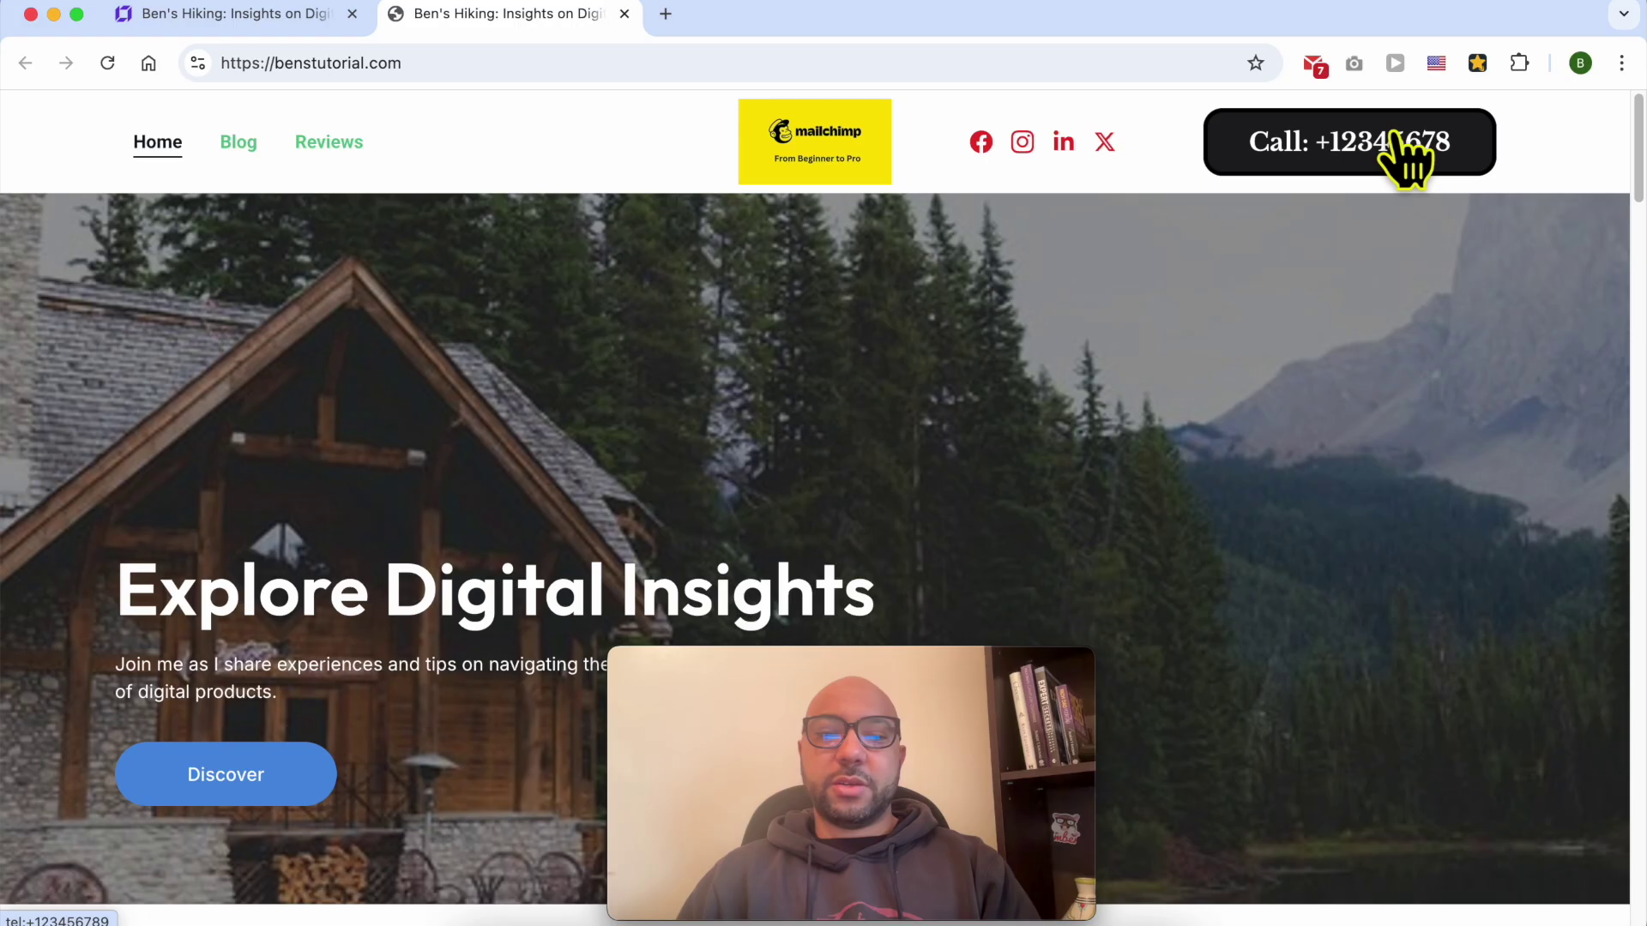
left_click(1406, 168)
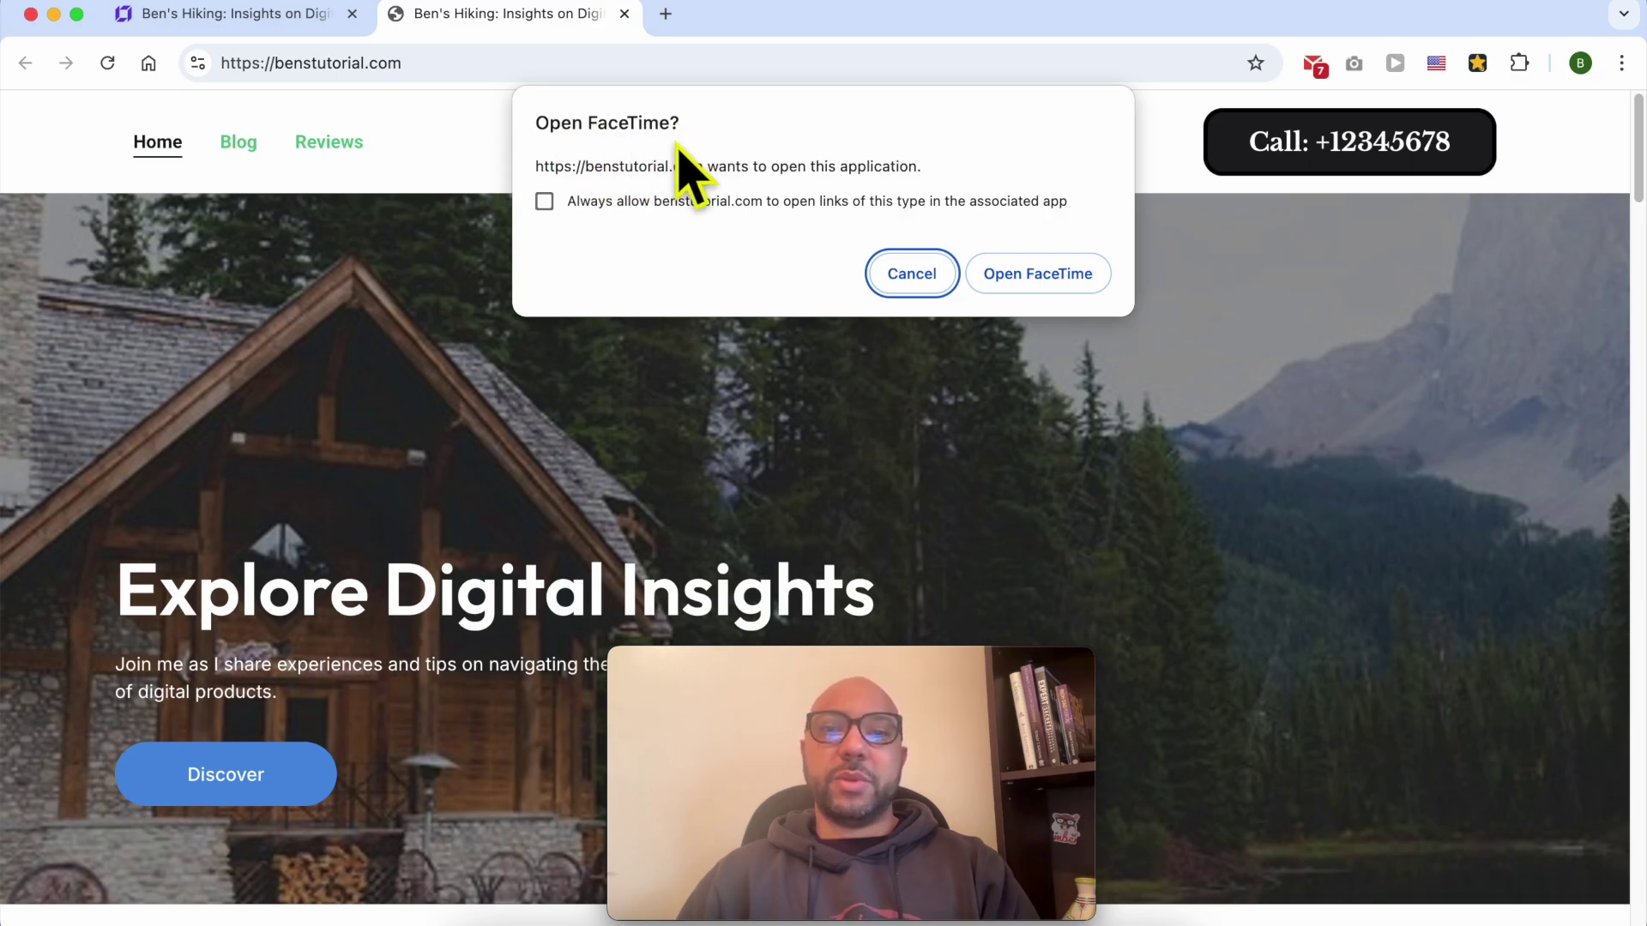
- Dismiss the FaceTime prompts, return to the builder and reopen the header settings
left_click(925, 290)
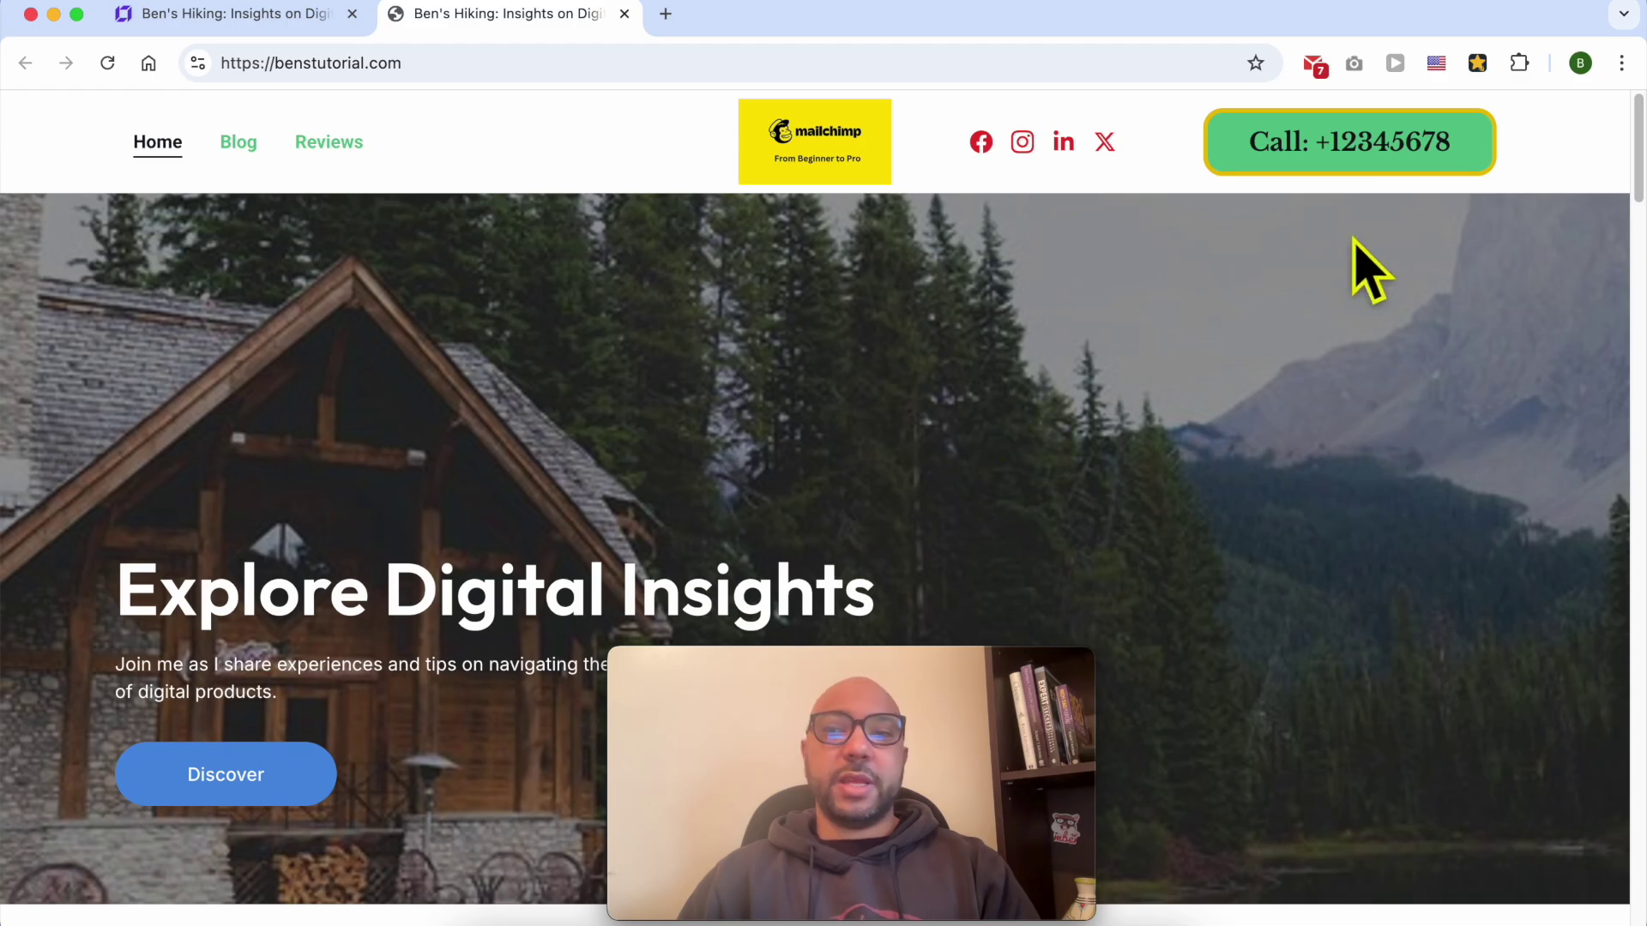
left_click(1394, 147)
left_click(909, 274)
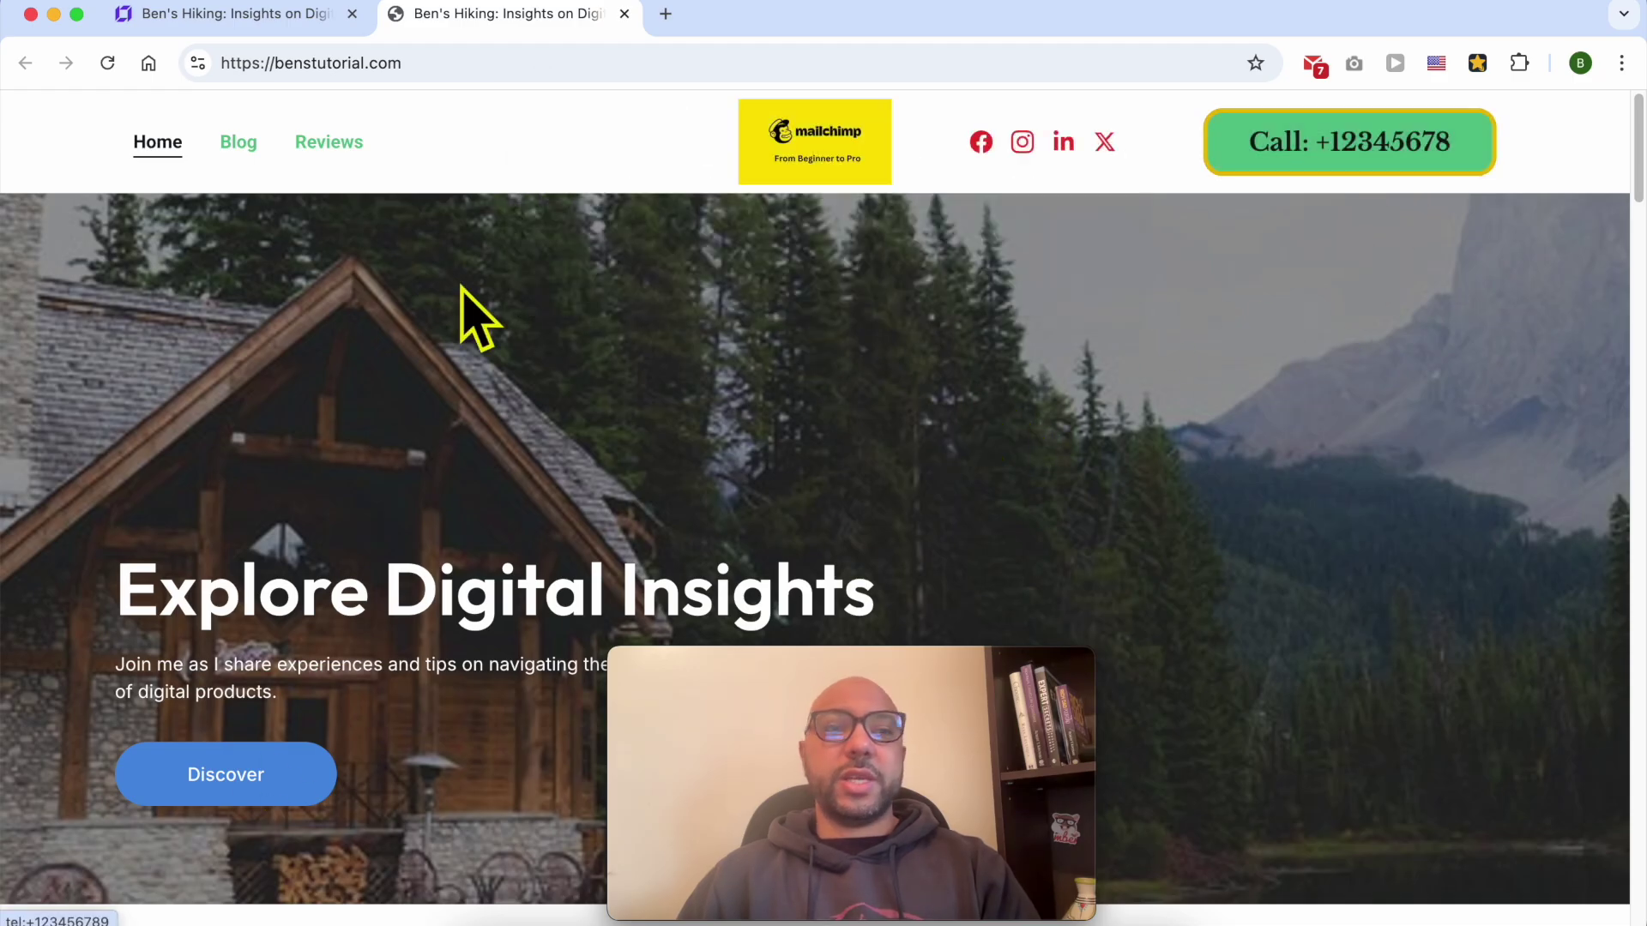
left_click(231, 14)
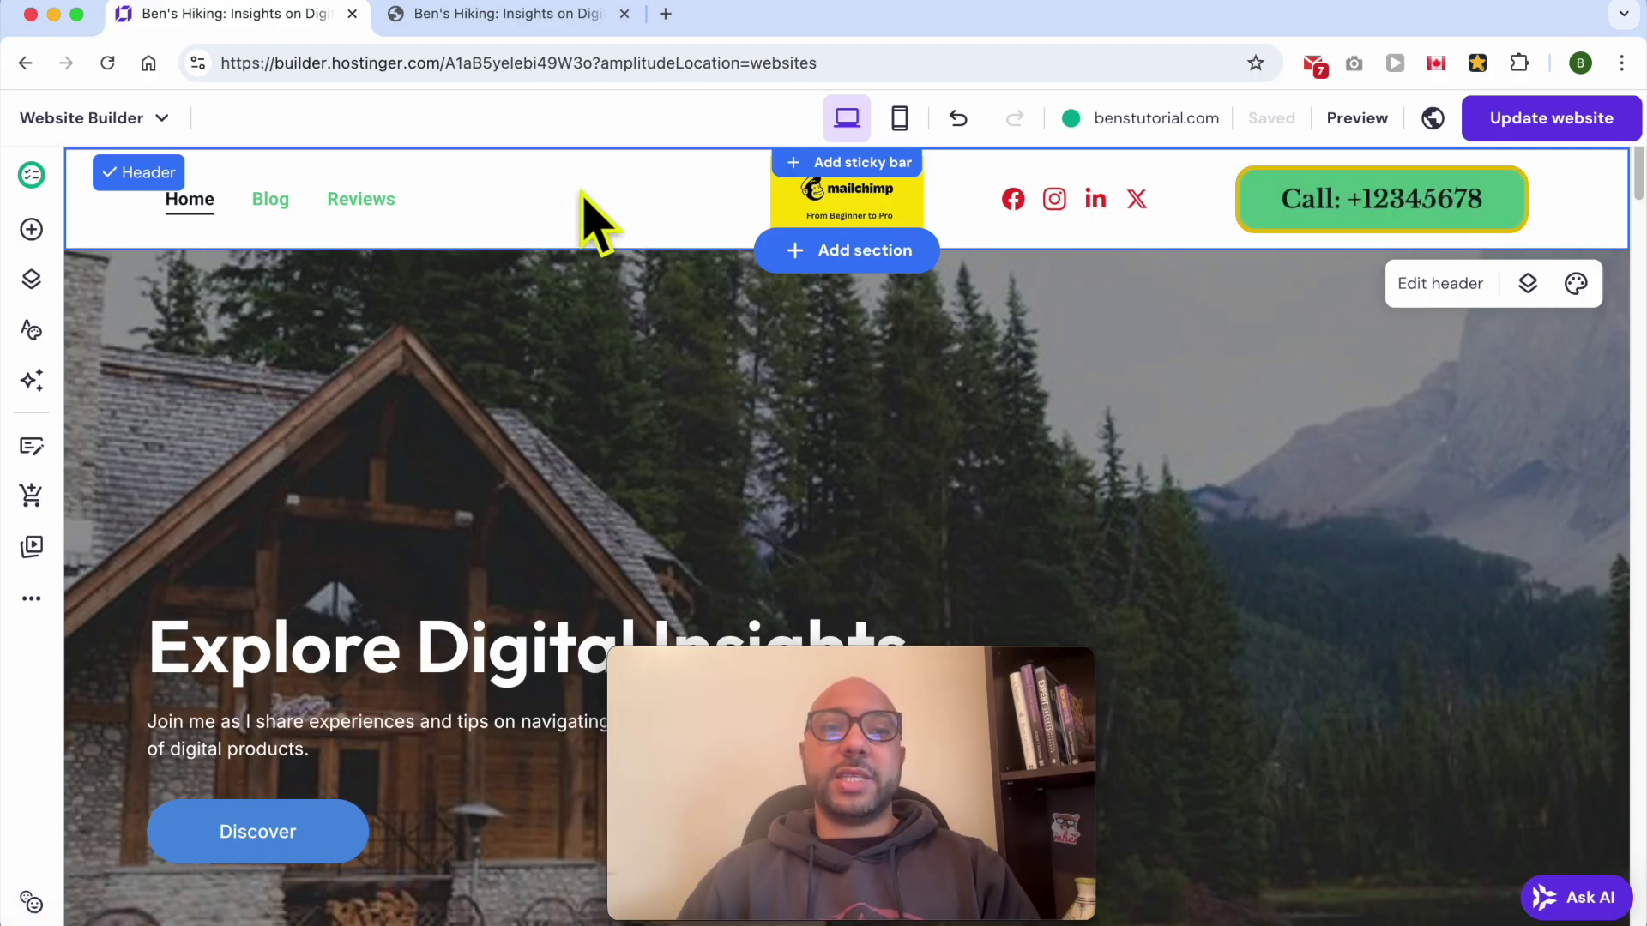
left_click(1439, 287)
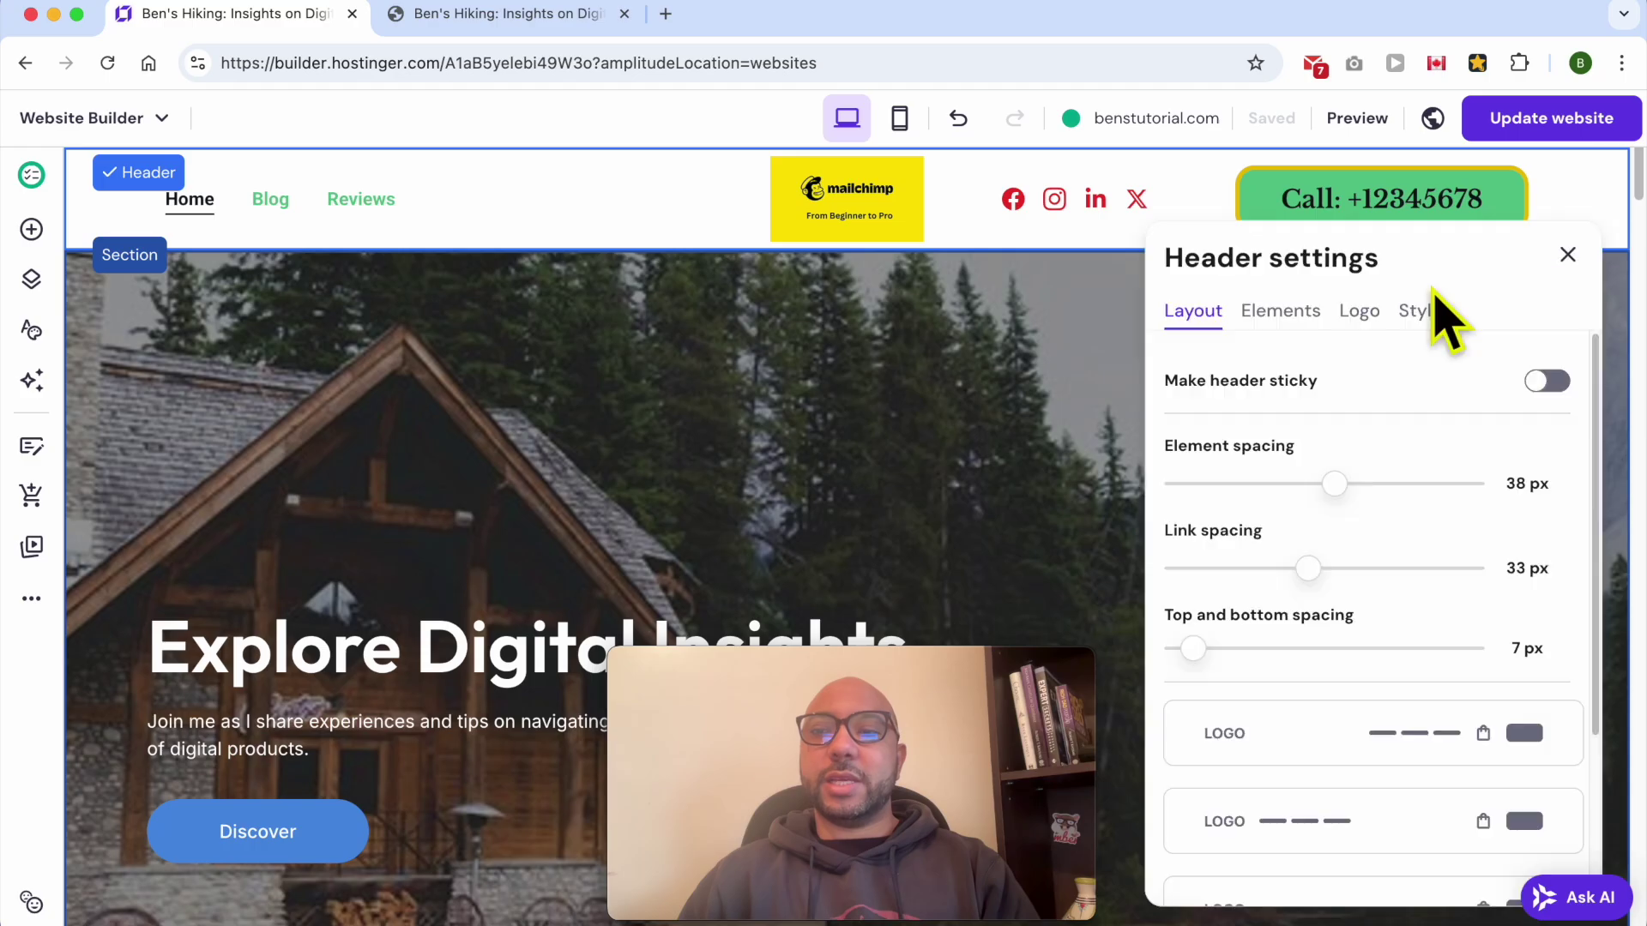
left_click(1548, 383)
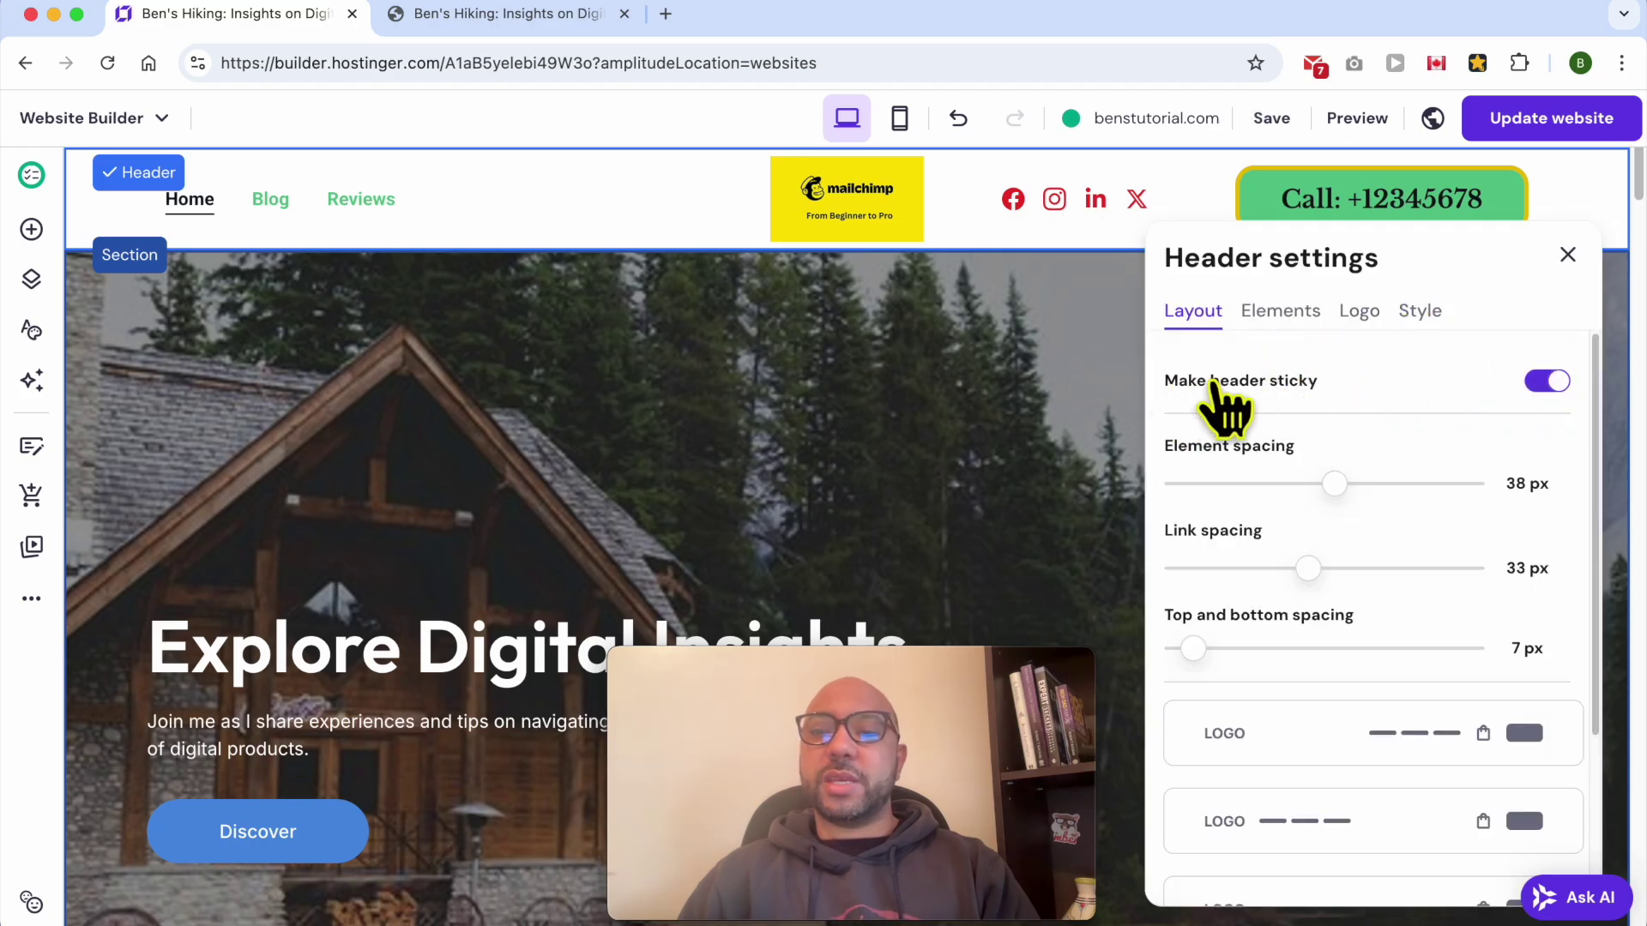
left_click(1056, 319)
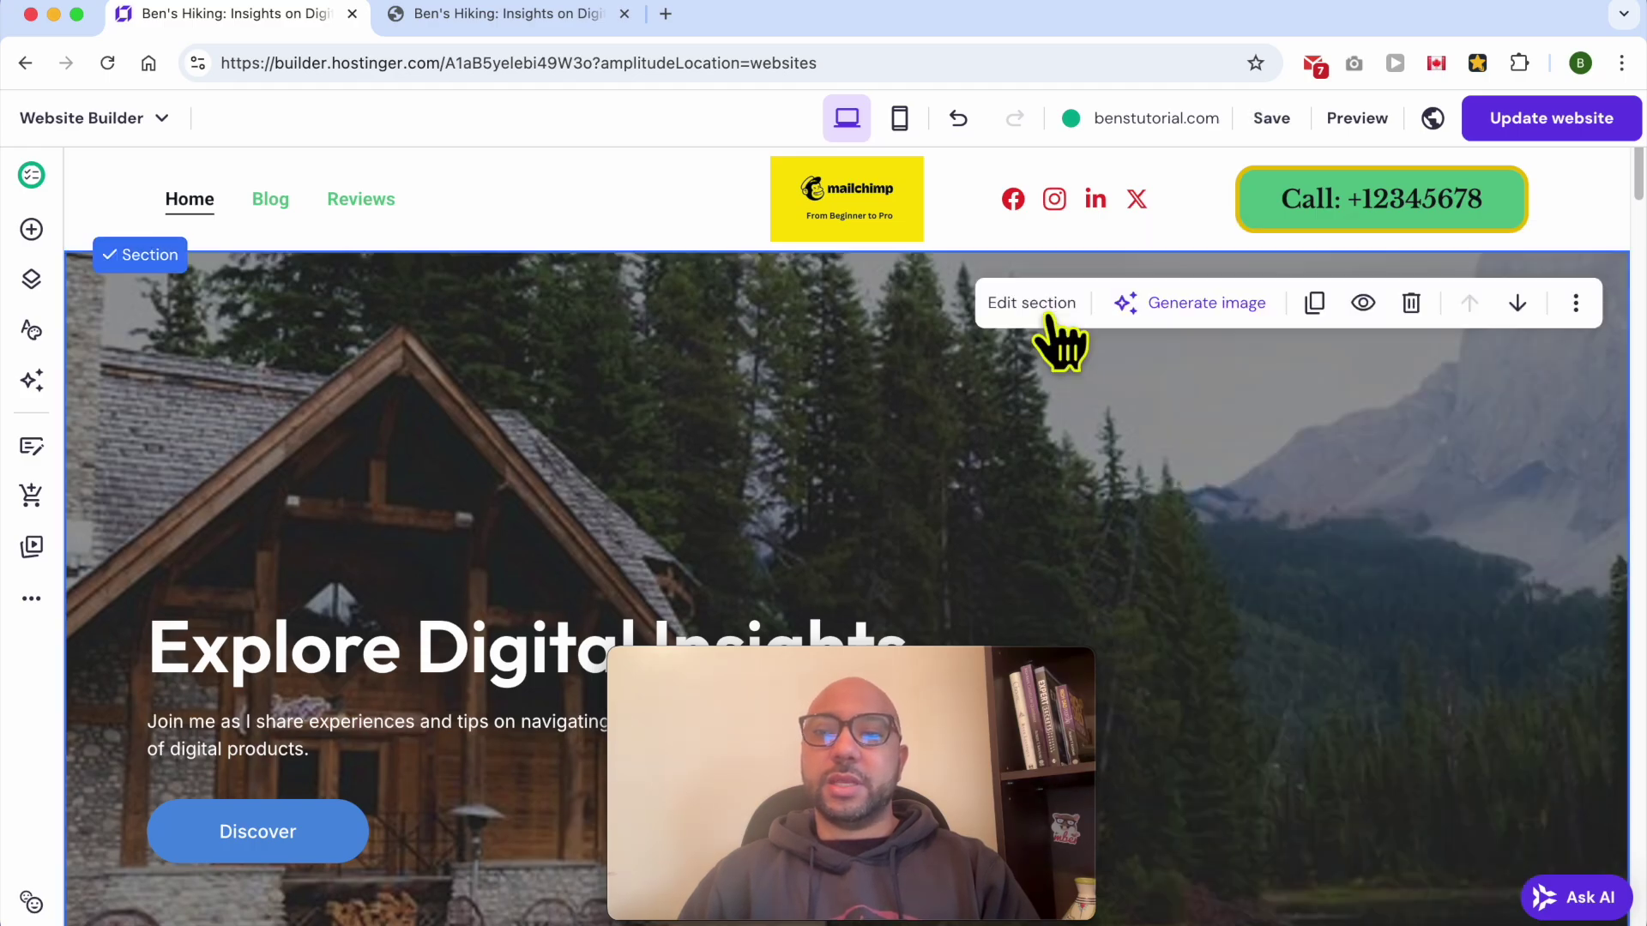
left_click(1544, 124)
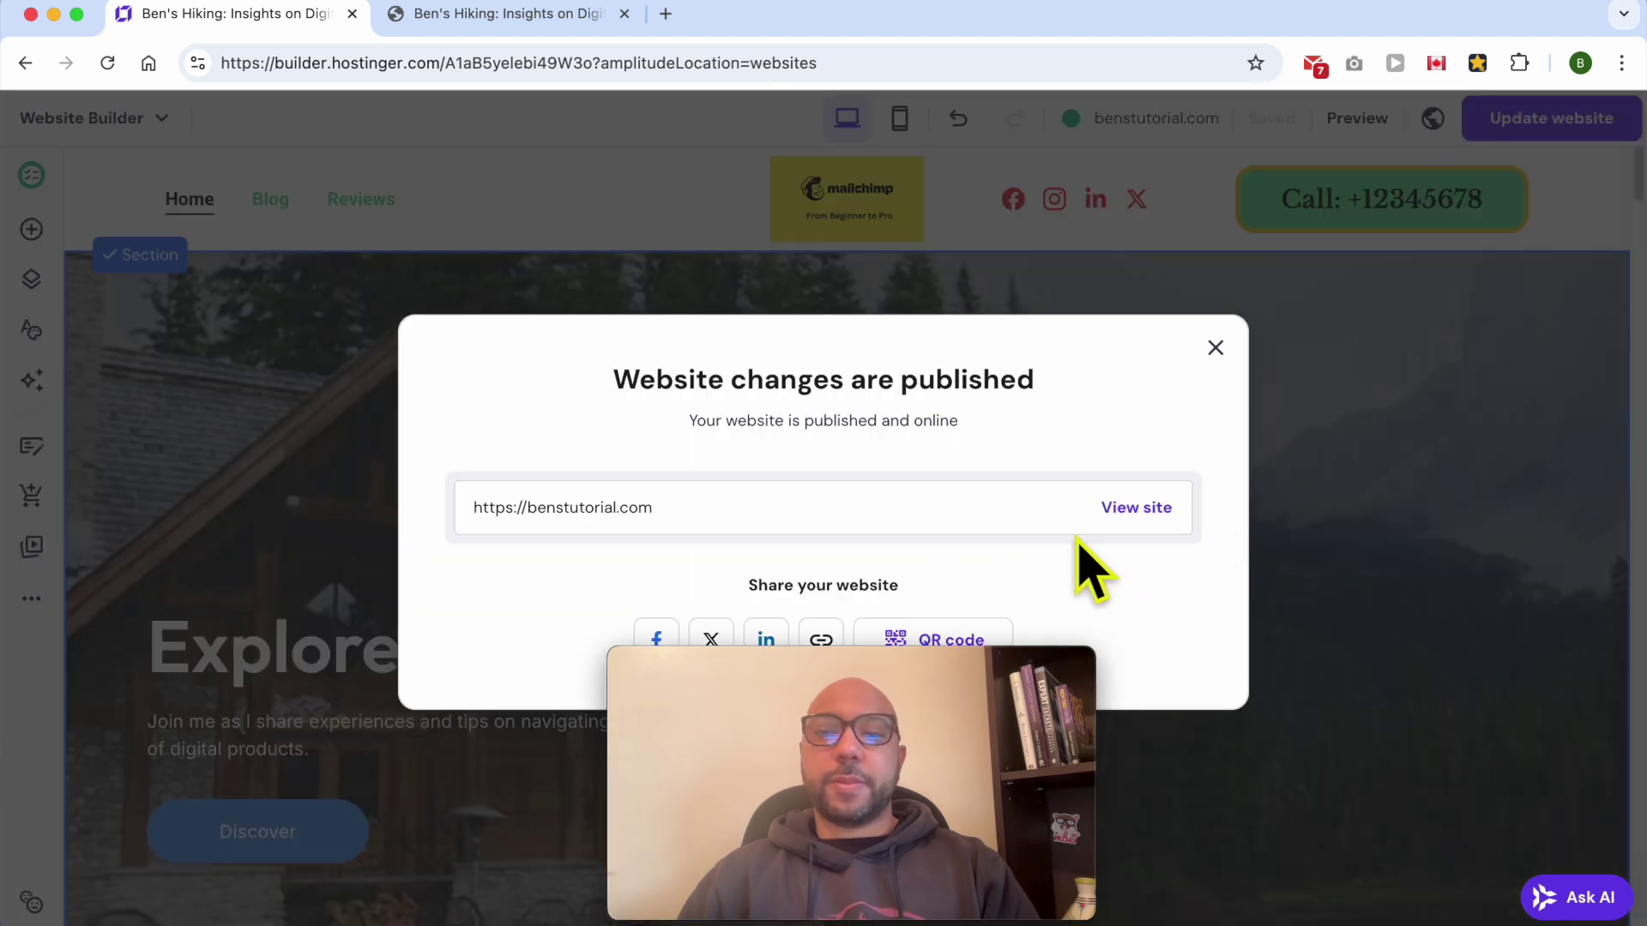
left_click(1133, 508)
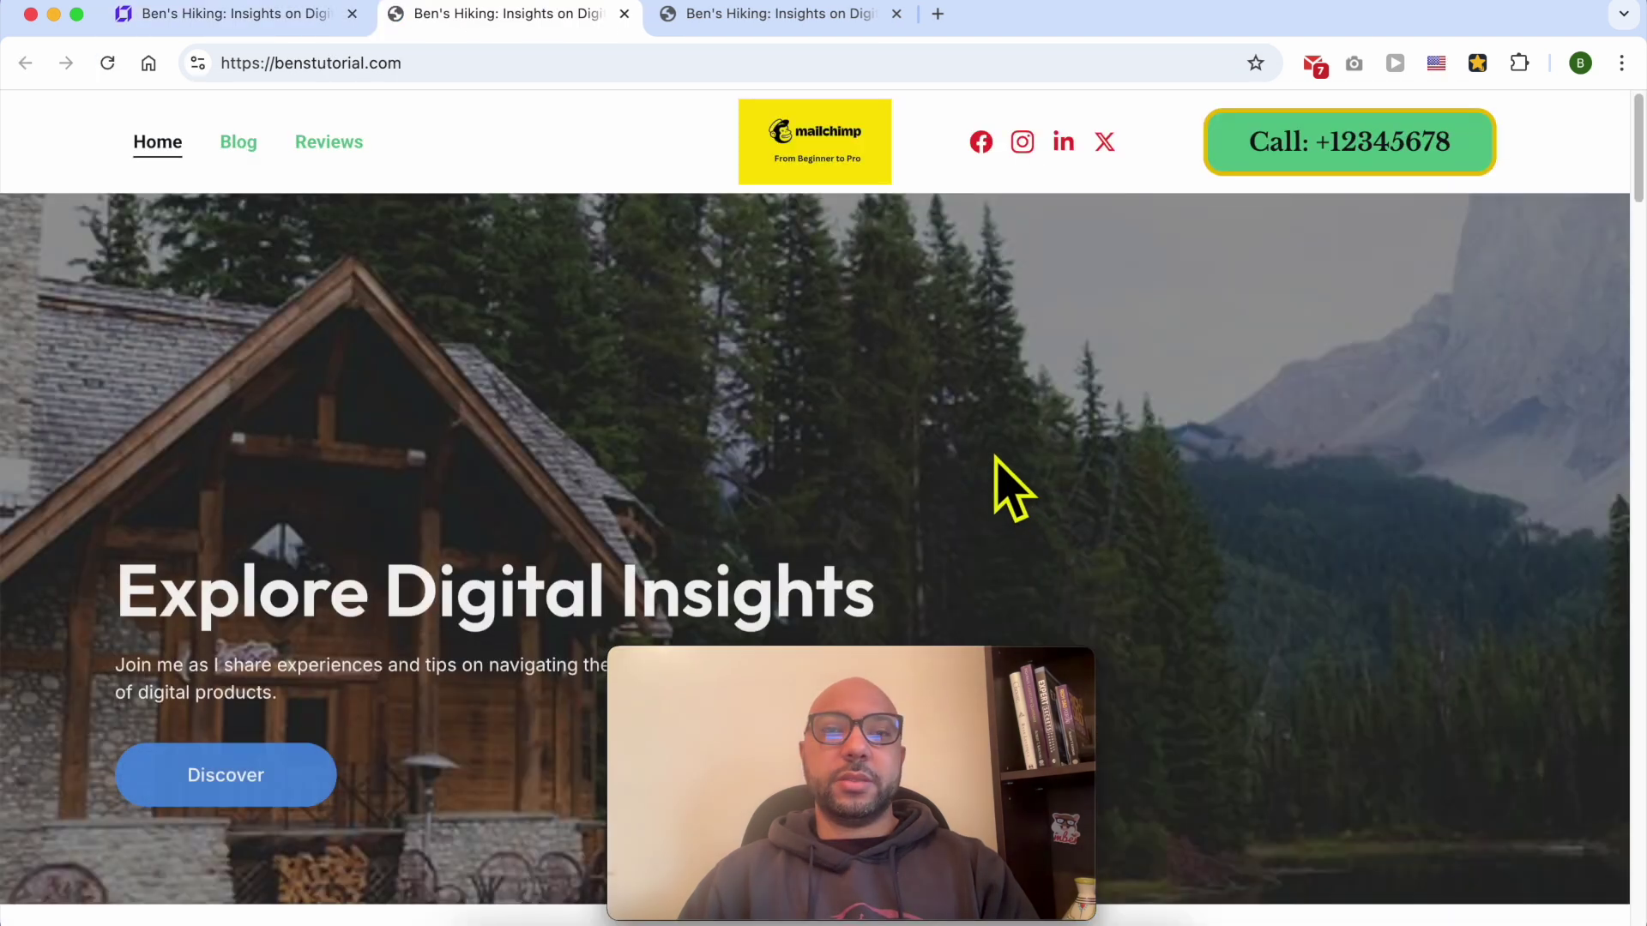
scroll(1002, 360, "down", 10)
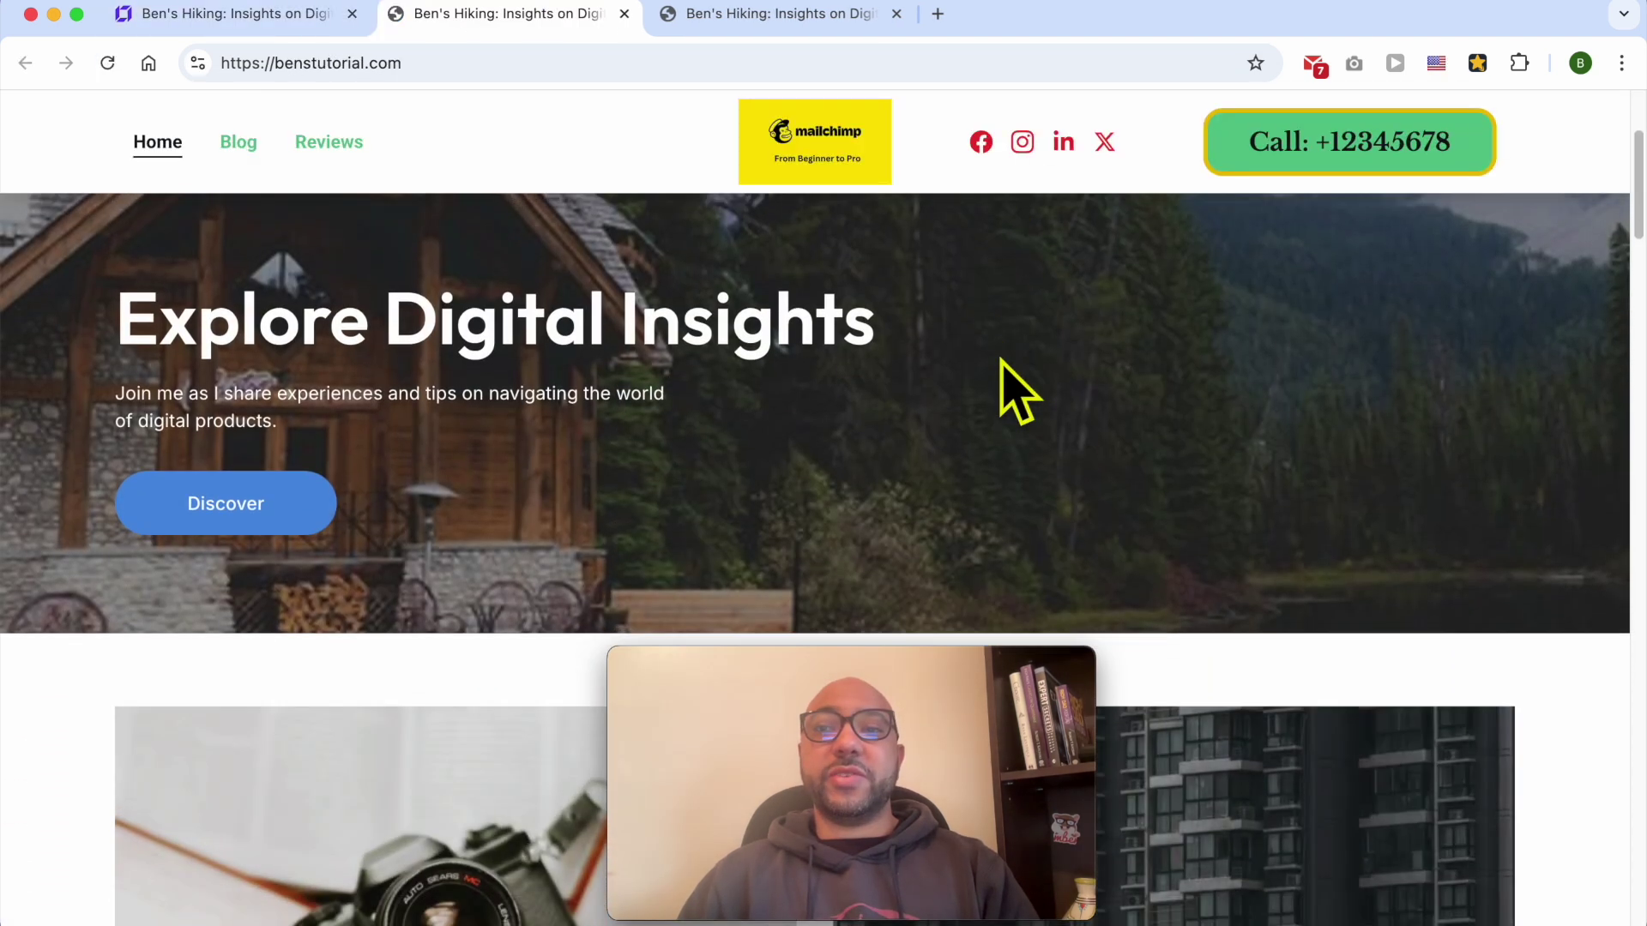
scroll(1015, 386, "down", 2)
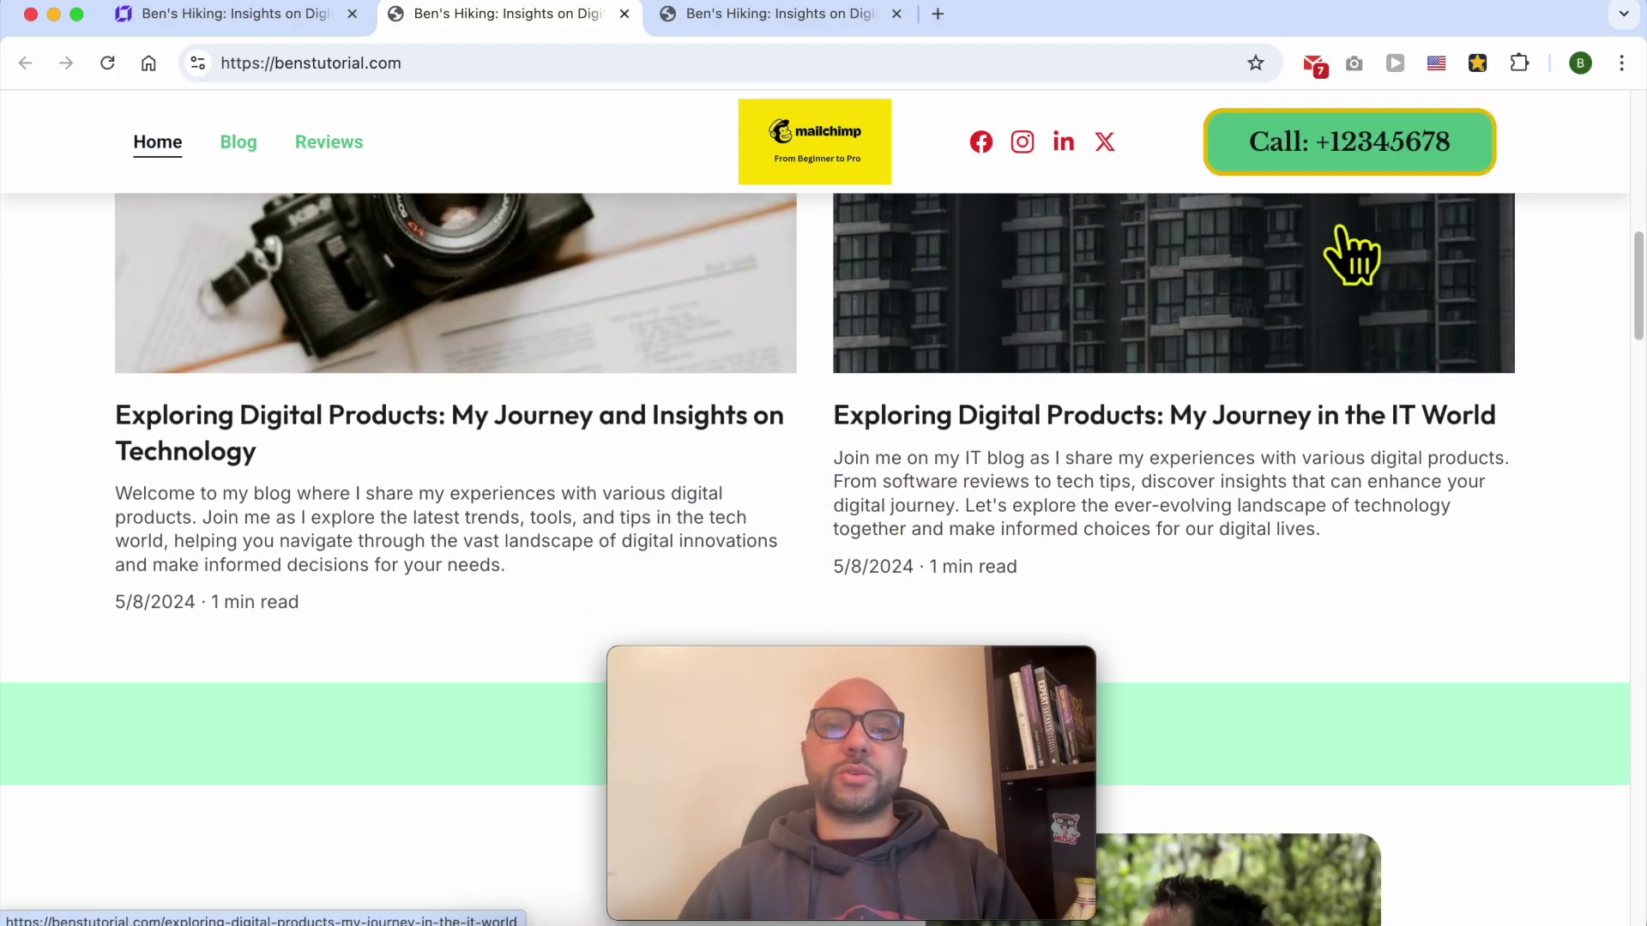
left_click(238, 15)
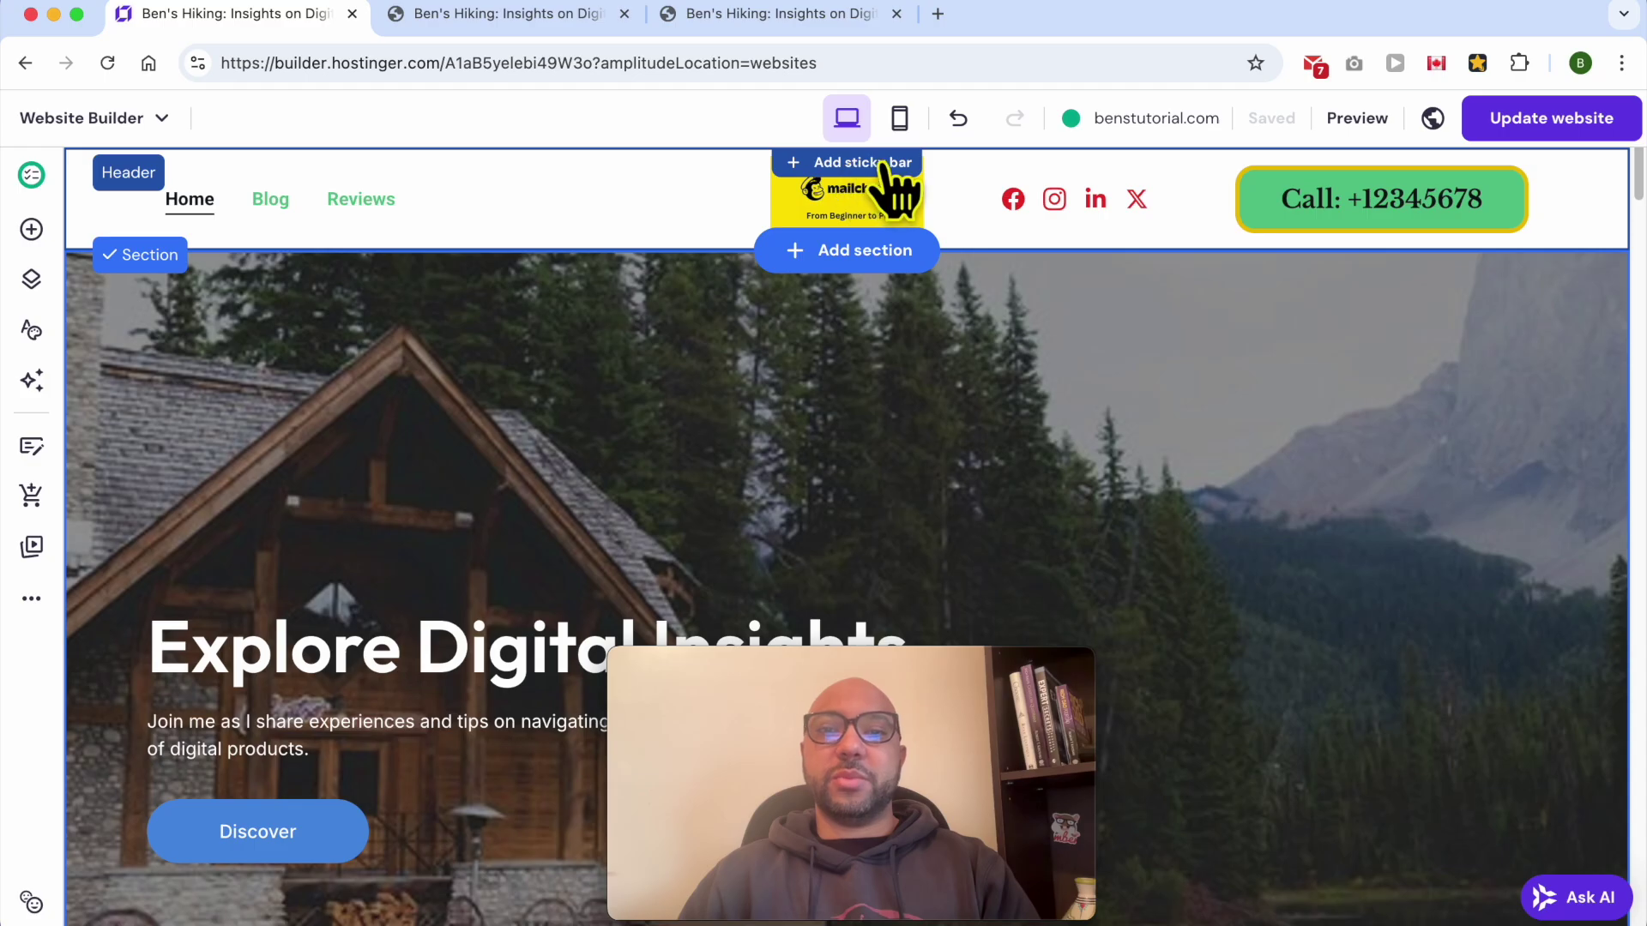
- Add a sticky bar with placeholder promotional text above the site header
left_click(602, 204)
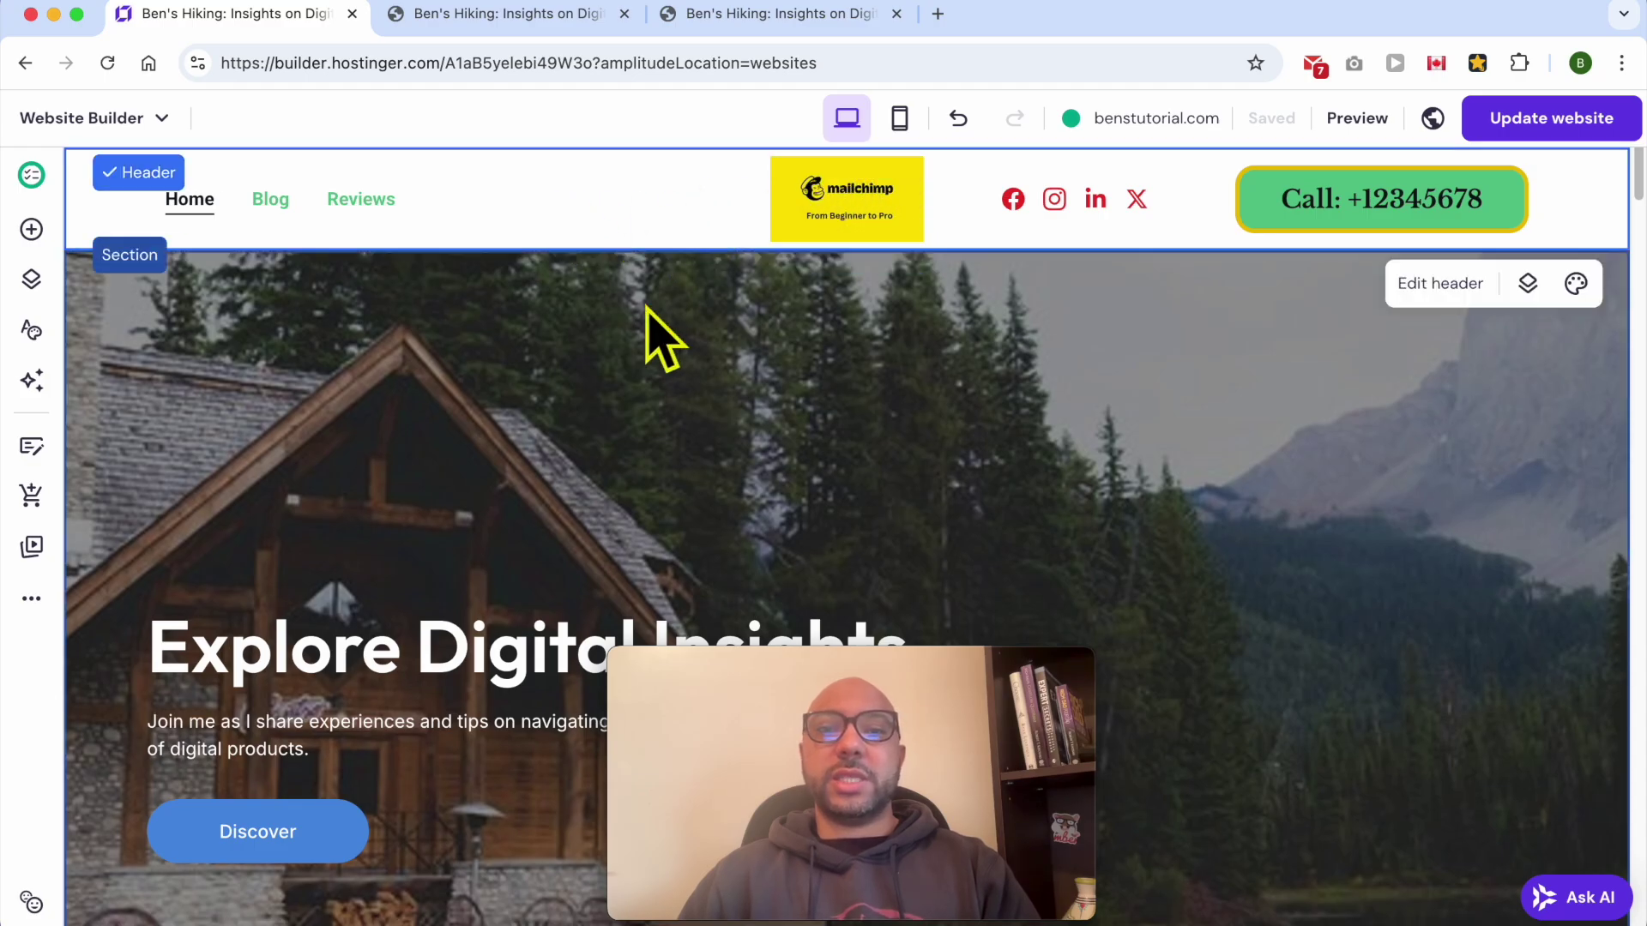
left_click(655, 331)
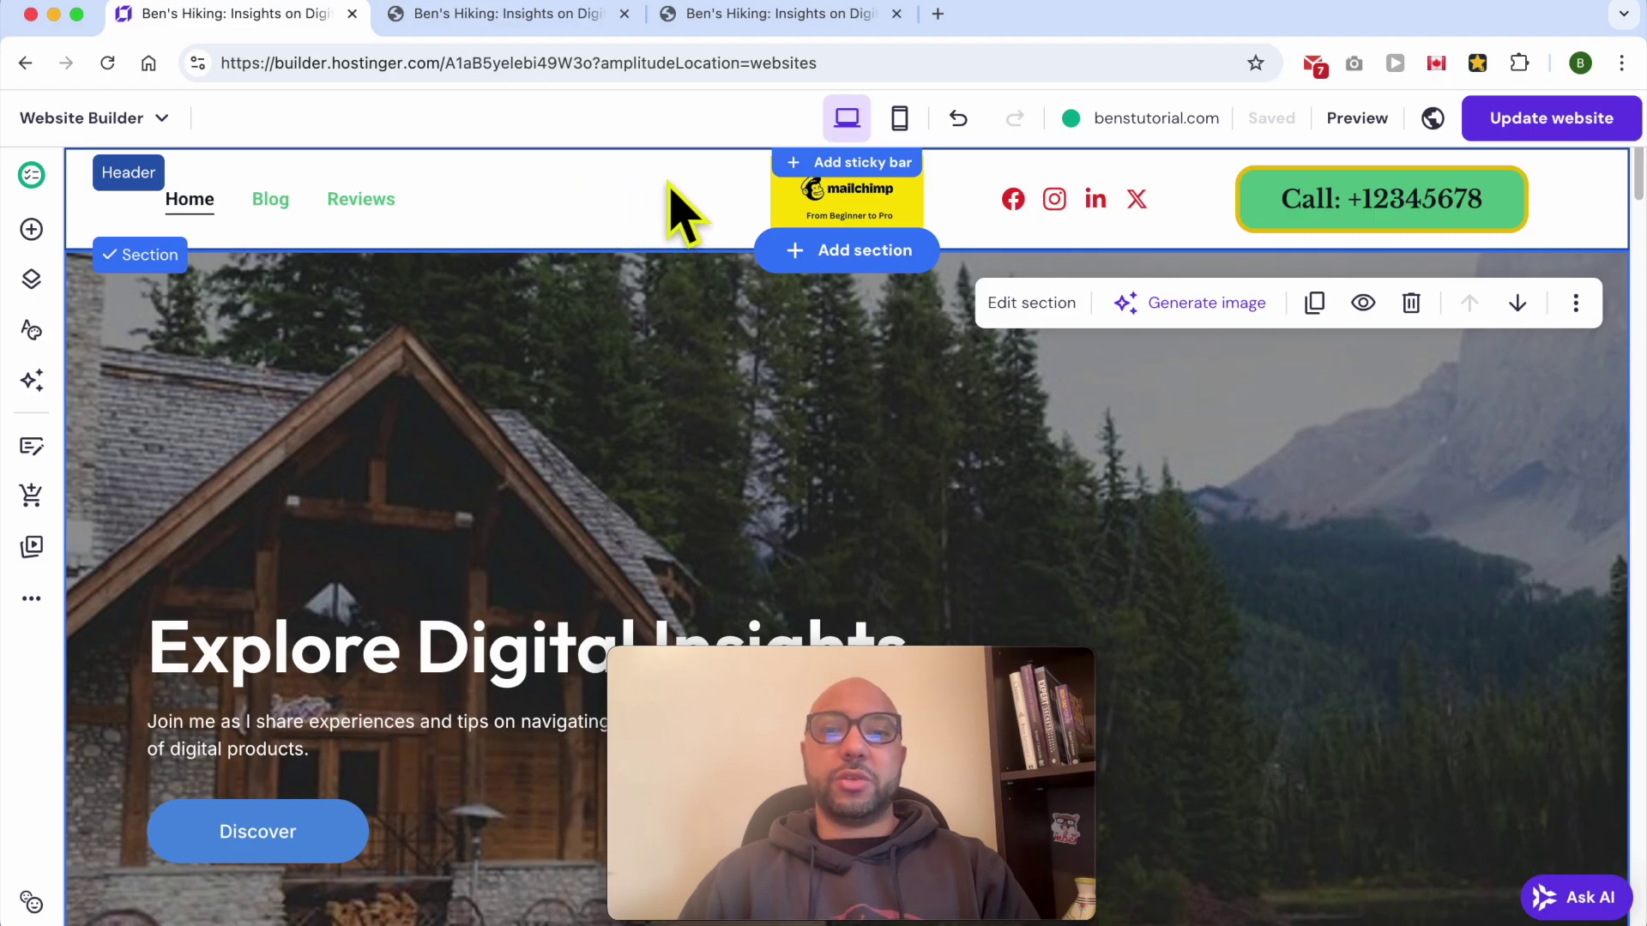
left_click(854, 163)
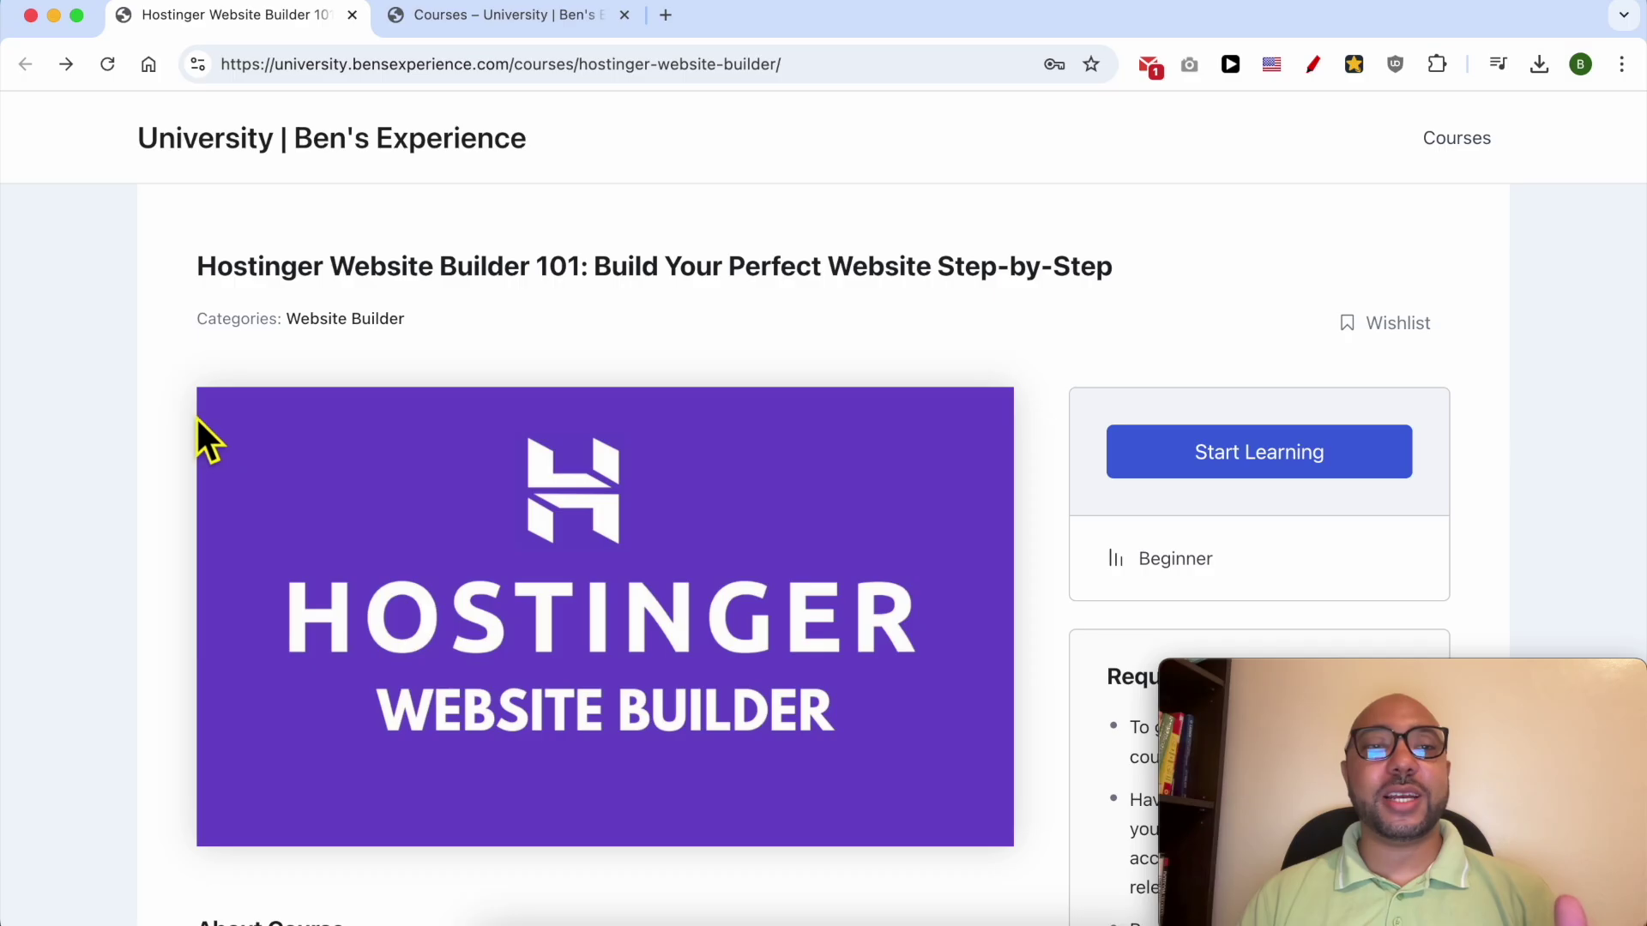
- Expand the Website Setup and Design, Content Creation and Management, and SEO and Performance Optimization lessons
left_click_drag(175, 285, 546, 287)
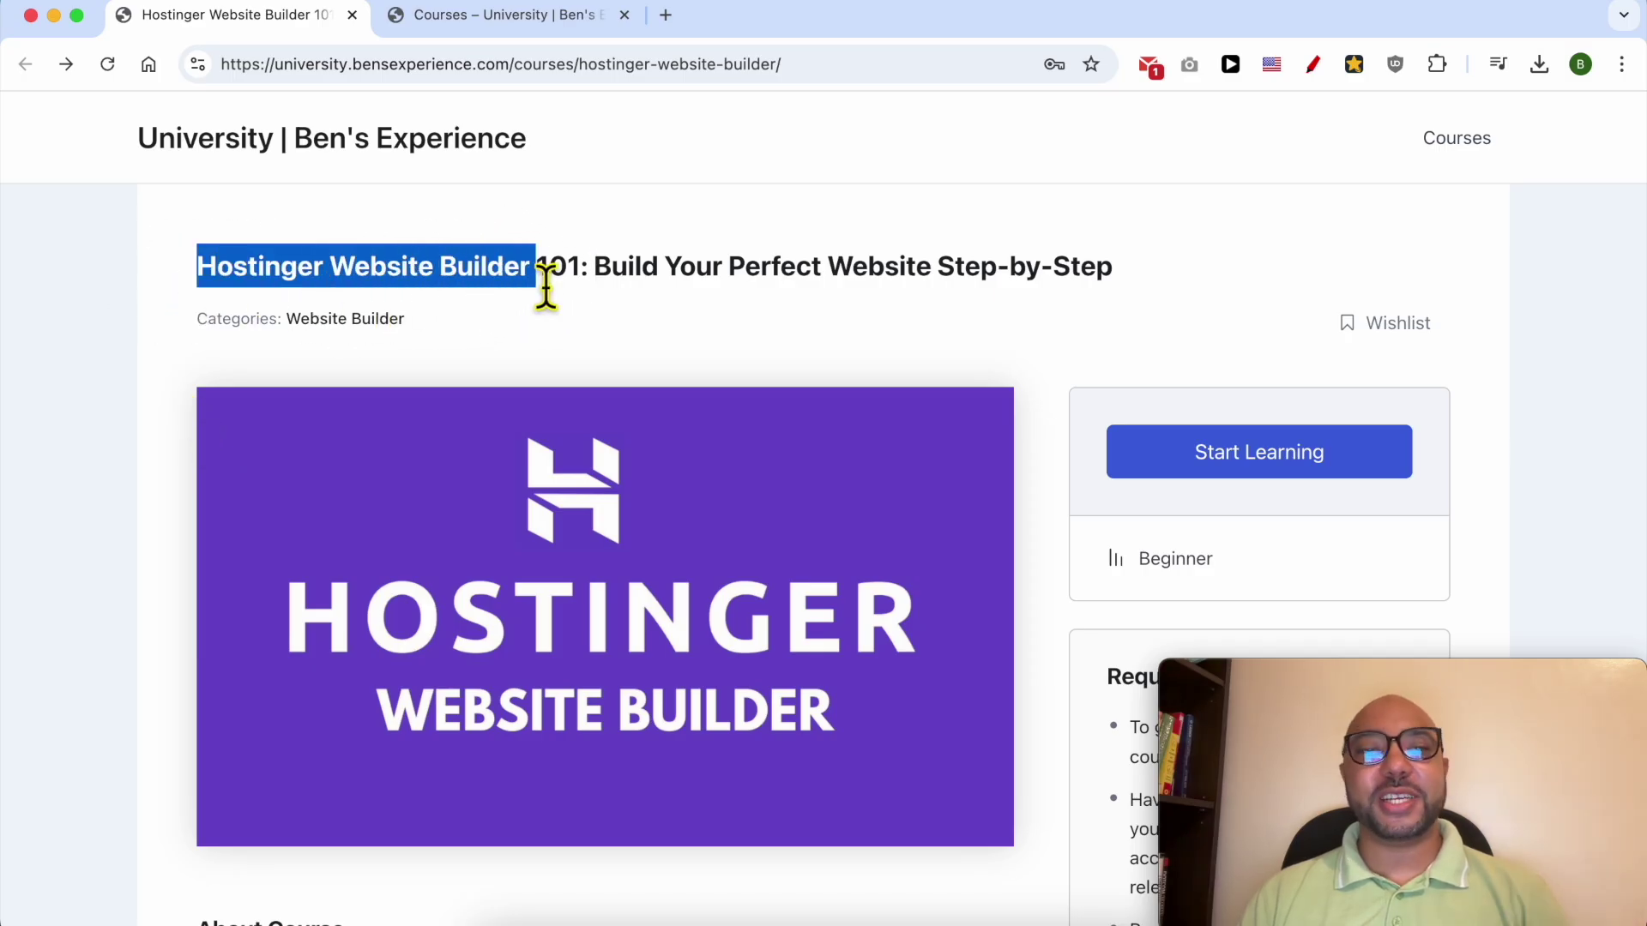
scroll(532, 304, "down", 10)
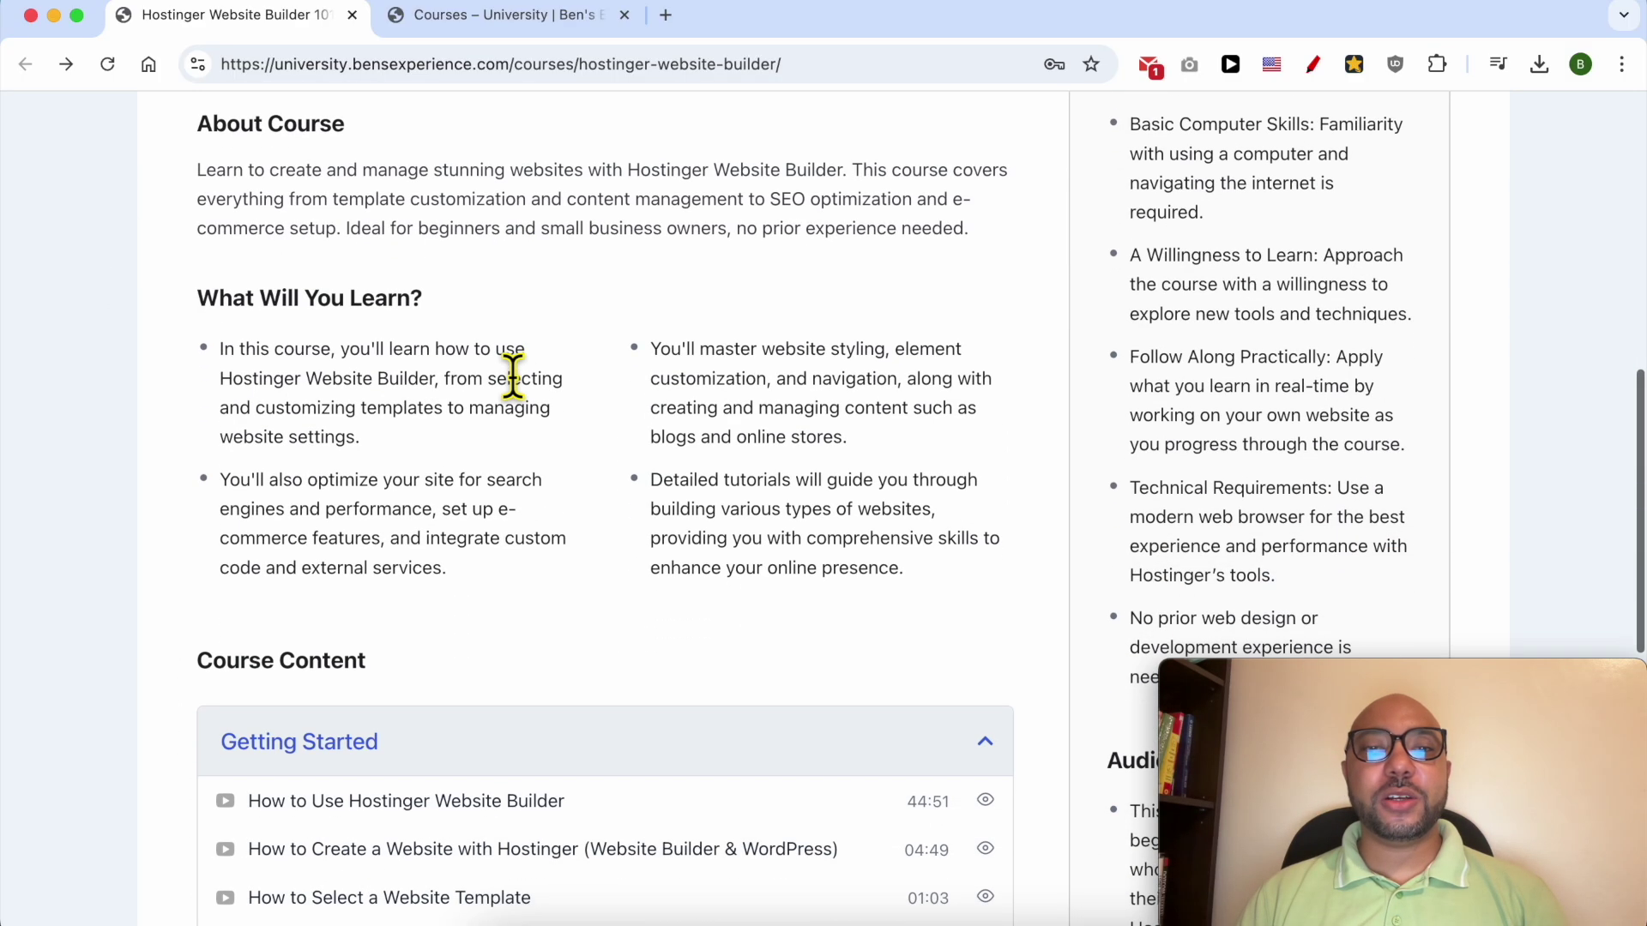
scroll(477, 489, "down", 3)
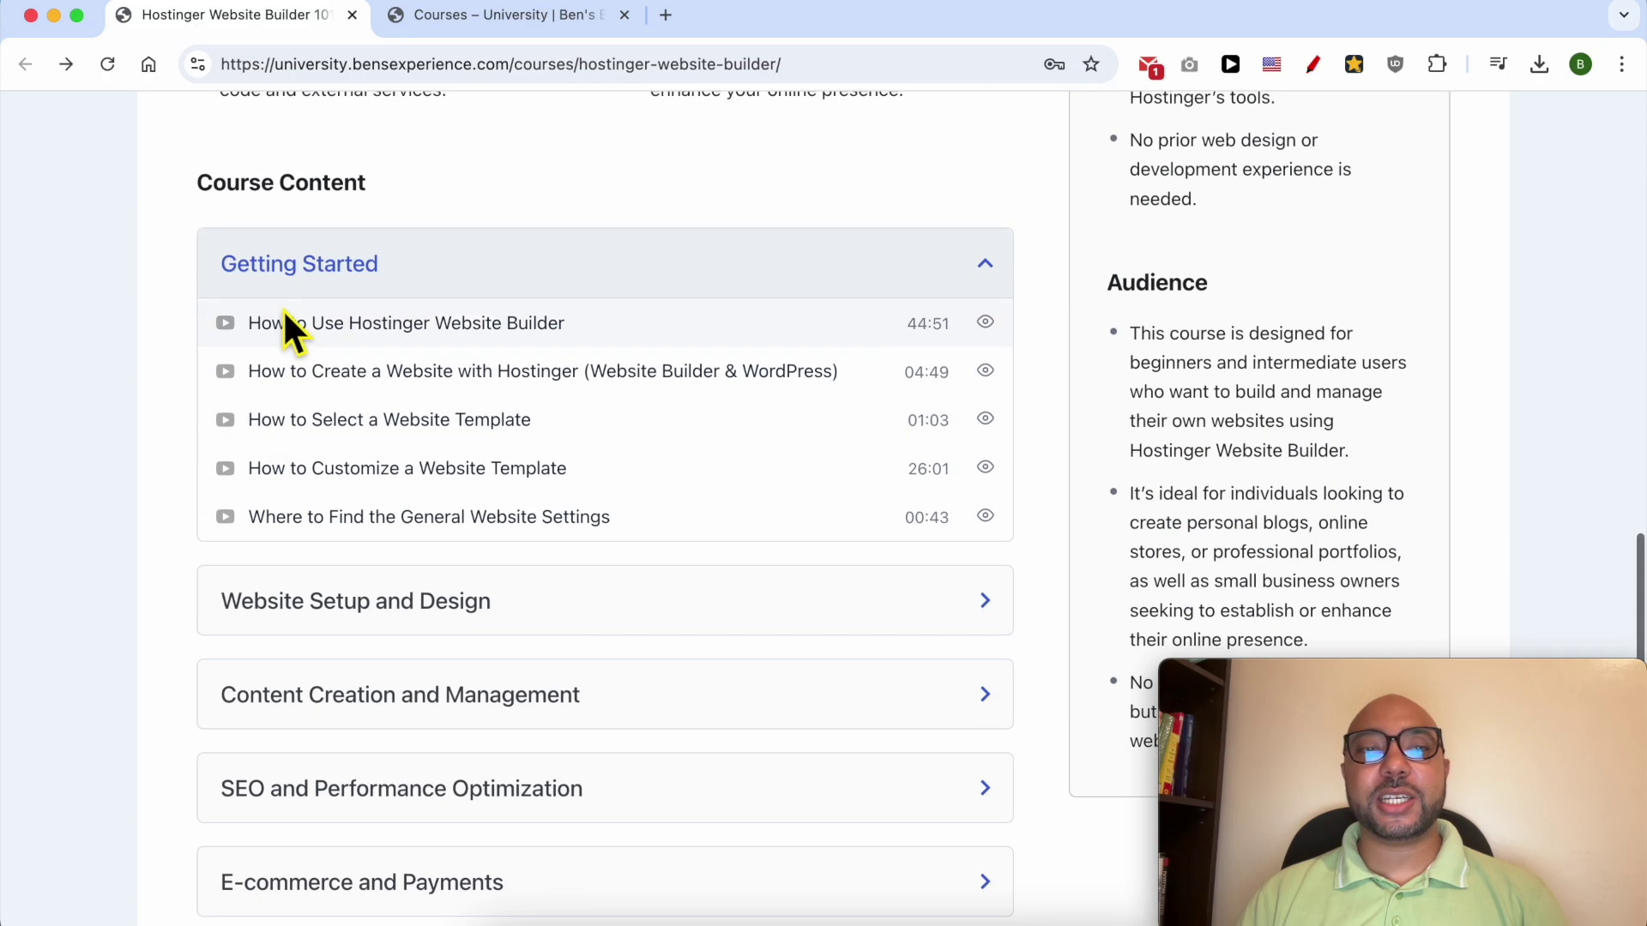
scroll(331, 429, "down", 3)
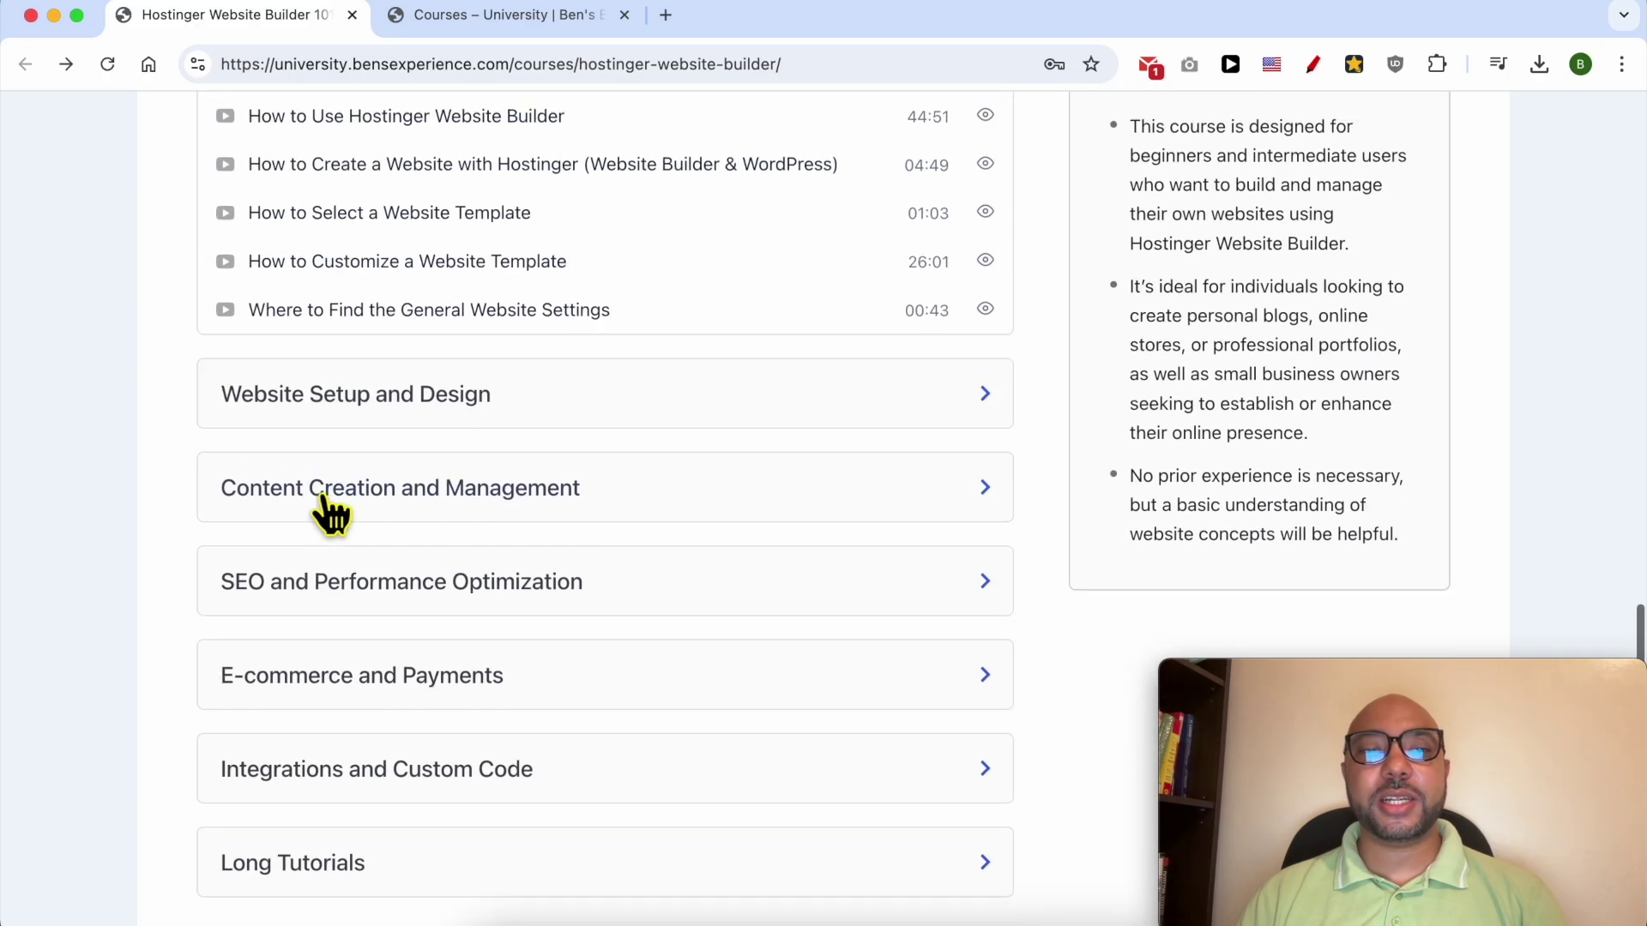
left_click(347, 370)
scroll(352, 416, "down", 5)
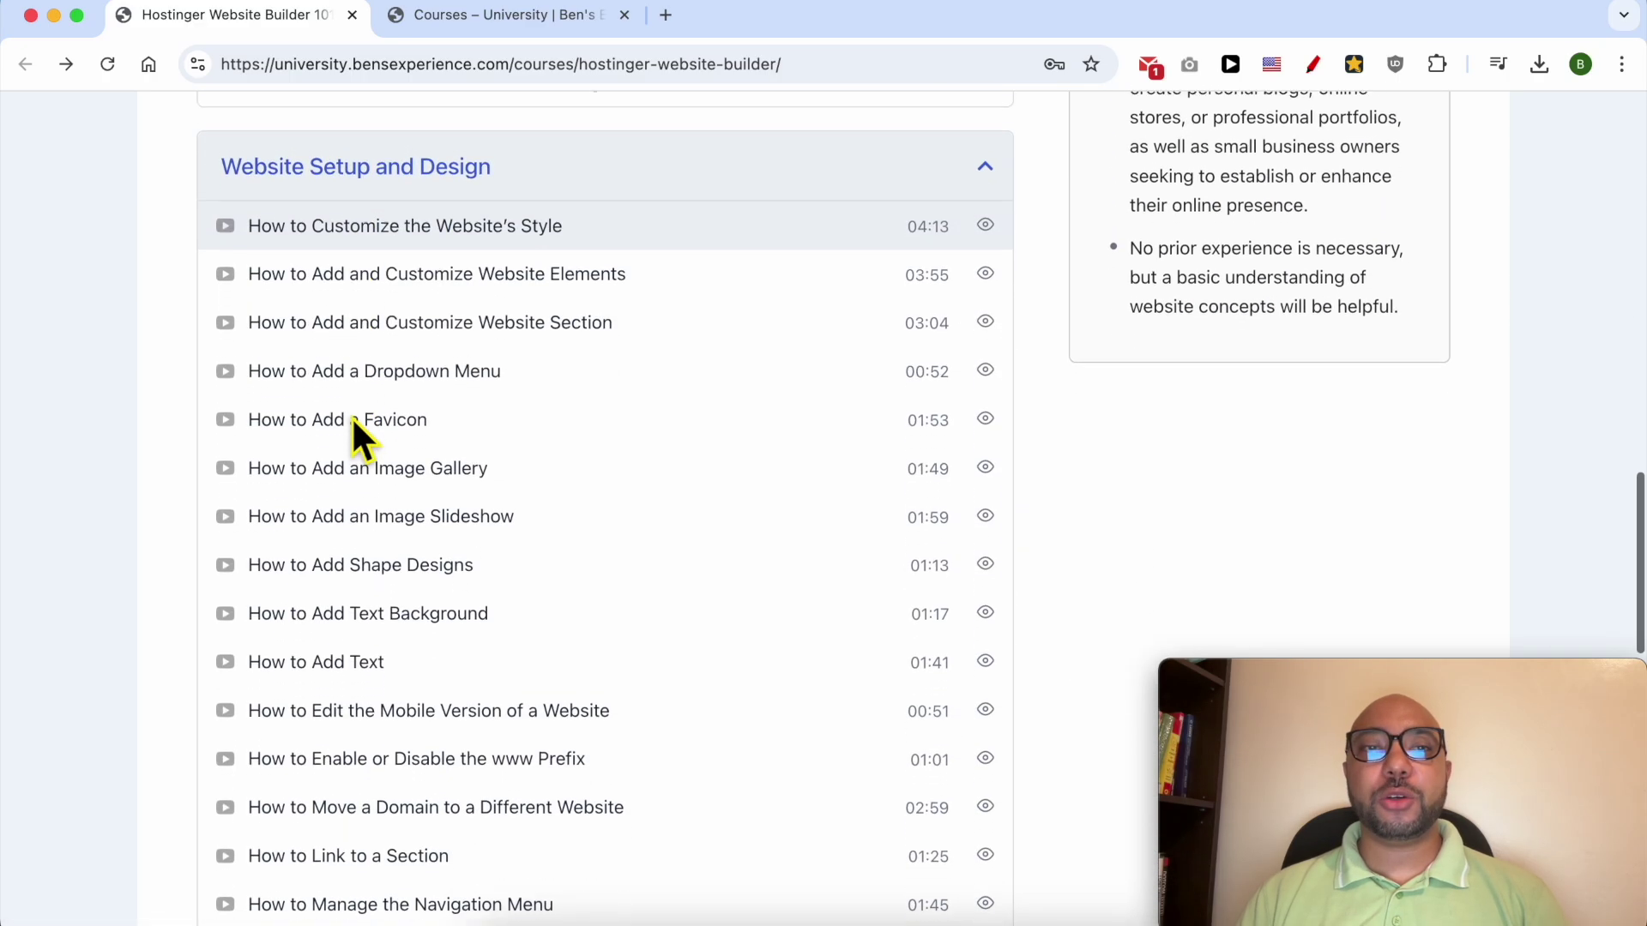
scroll(352, 418, "down", 10)
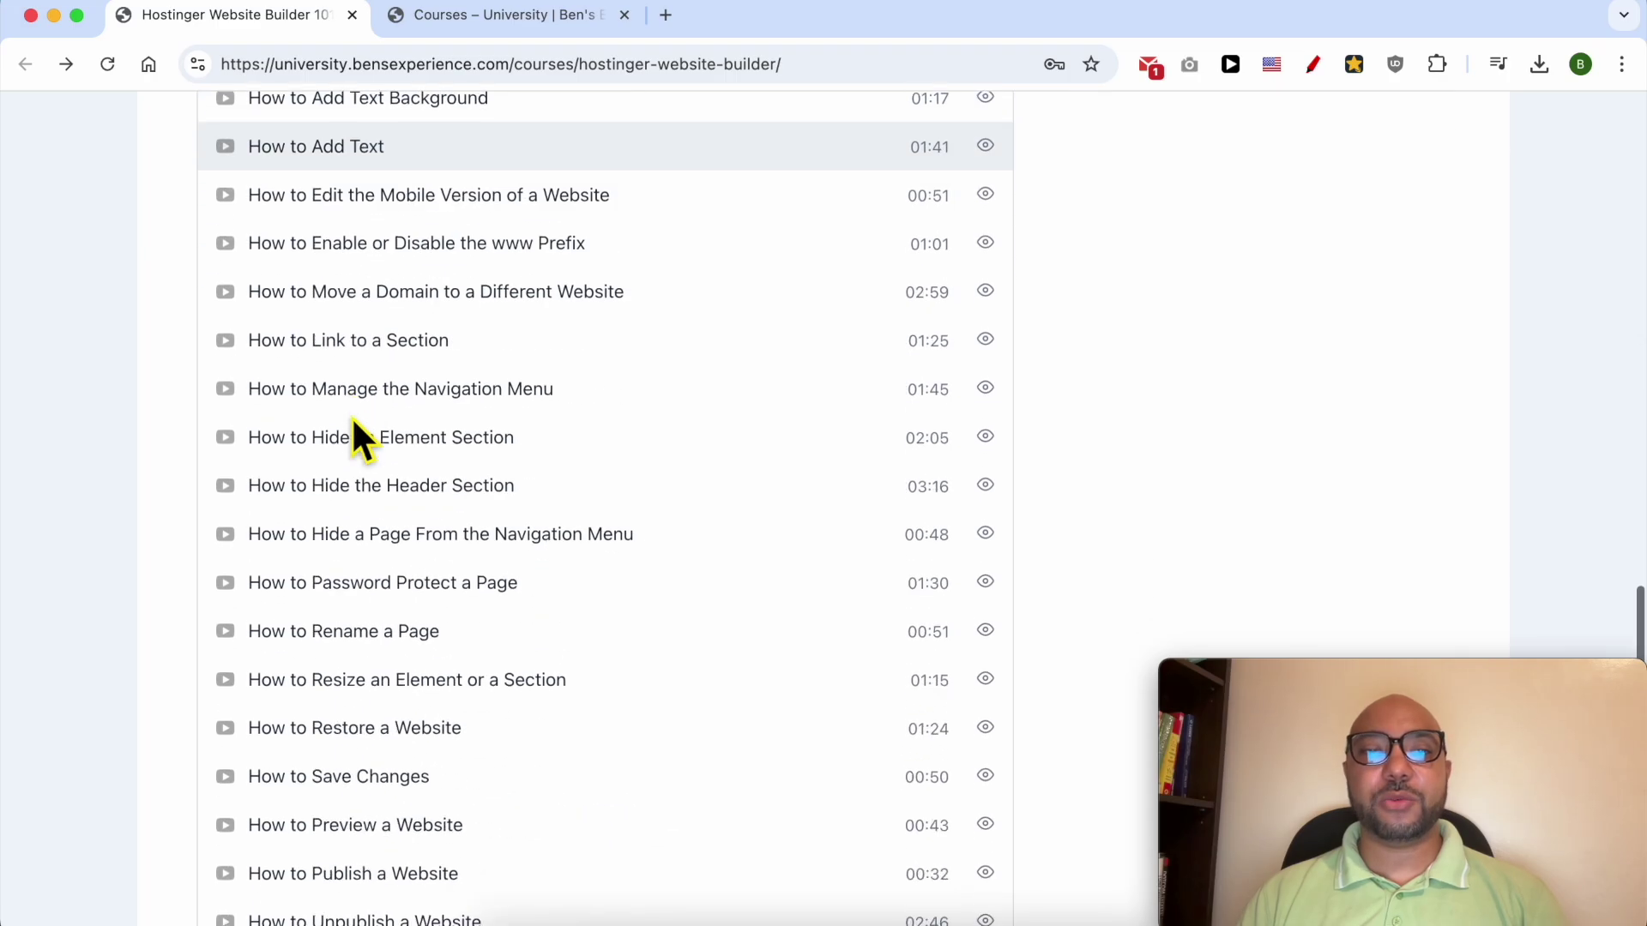
left_click(391, 369)
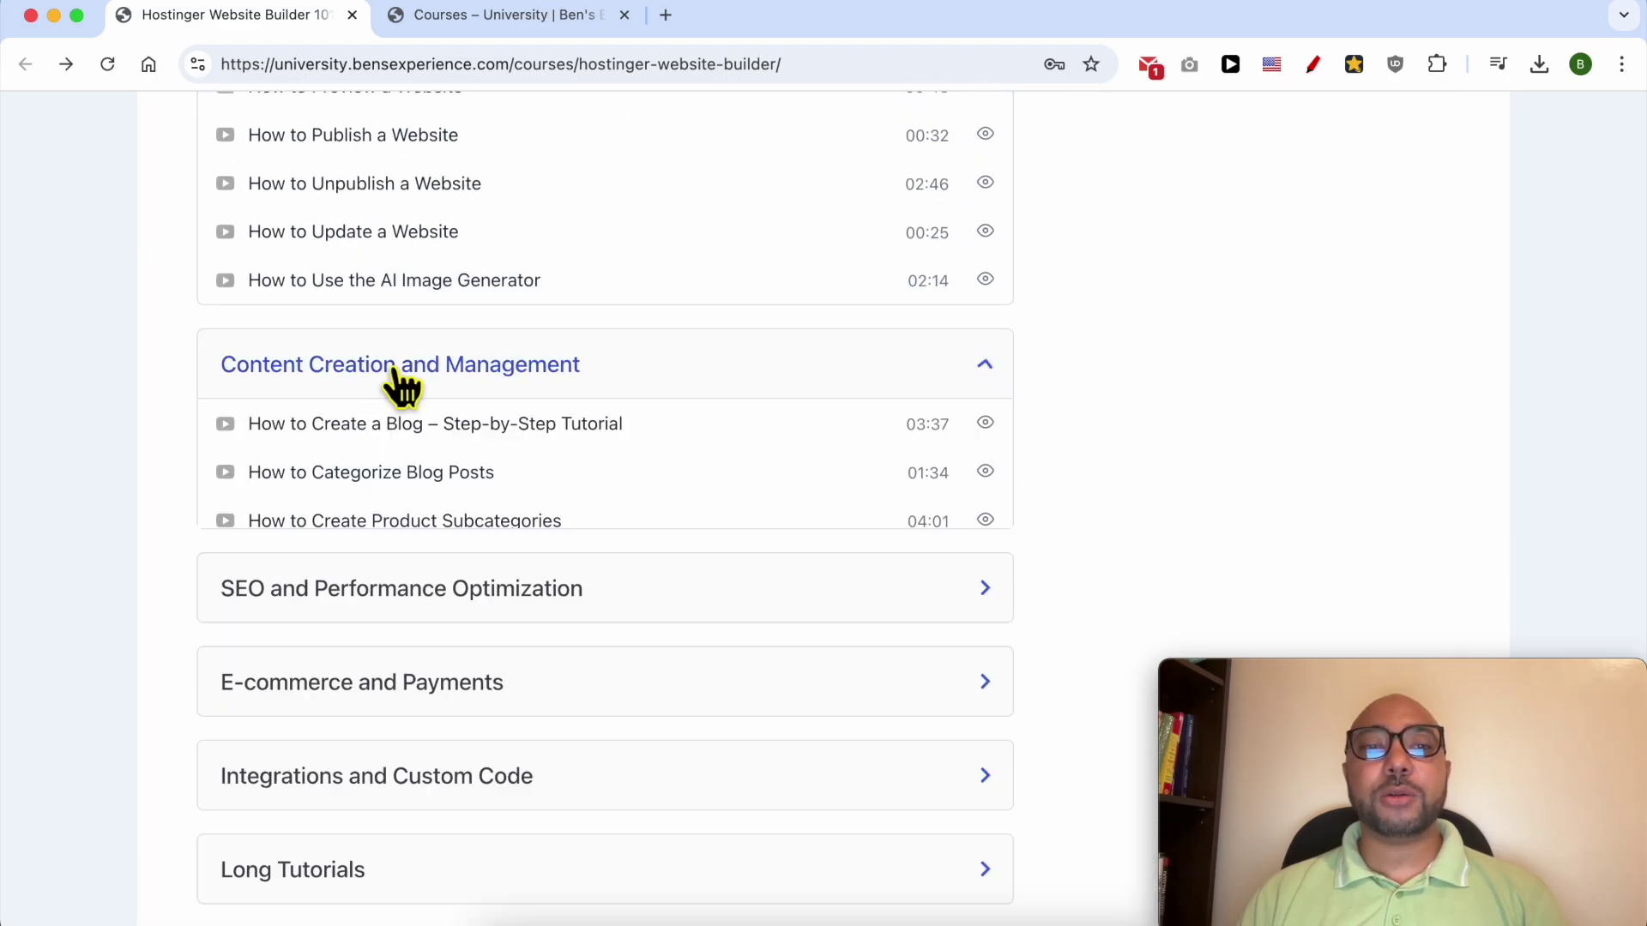
scroll(395, 377, "down", 3)
scroll(395, 377, "down", 9)
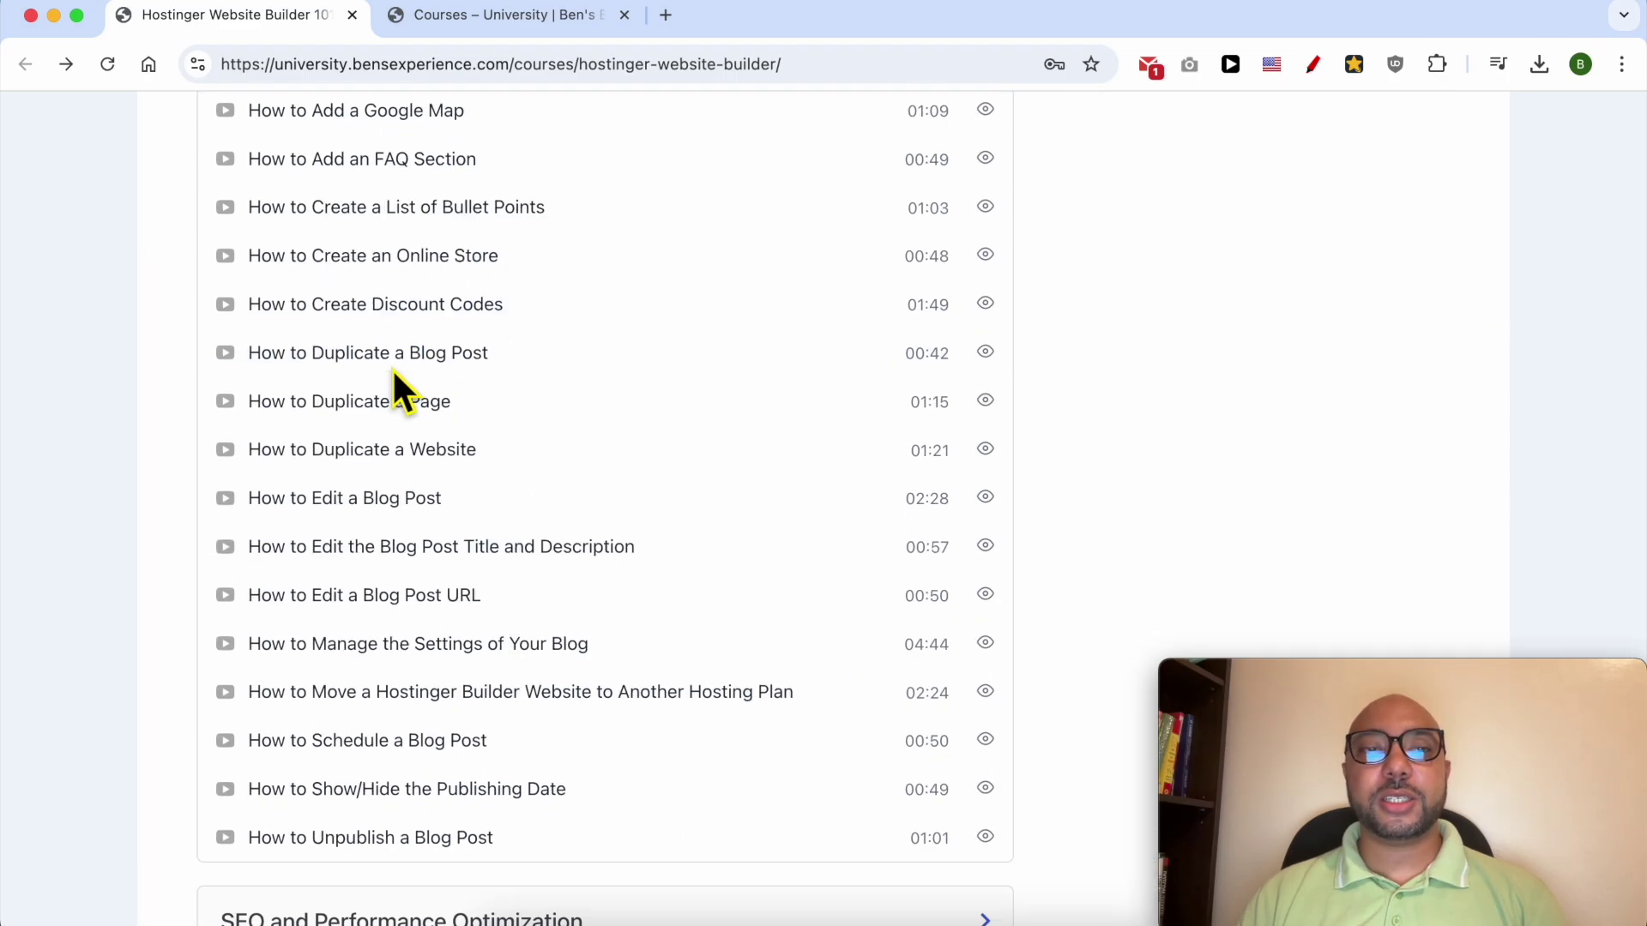
left_click(397, 472)
scroll(397, 476, "down", 3)
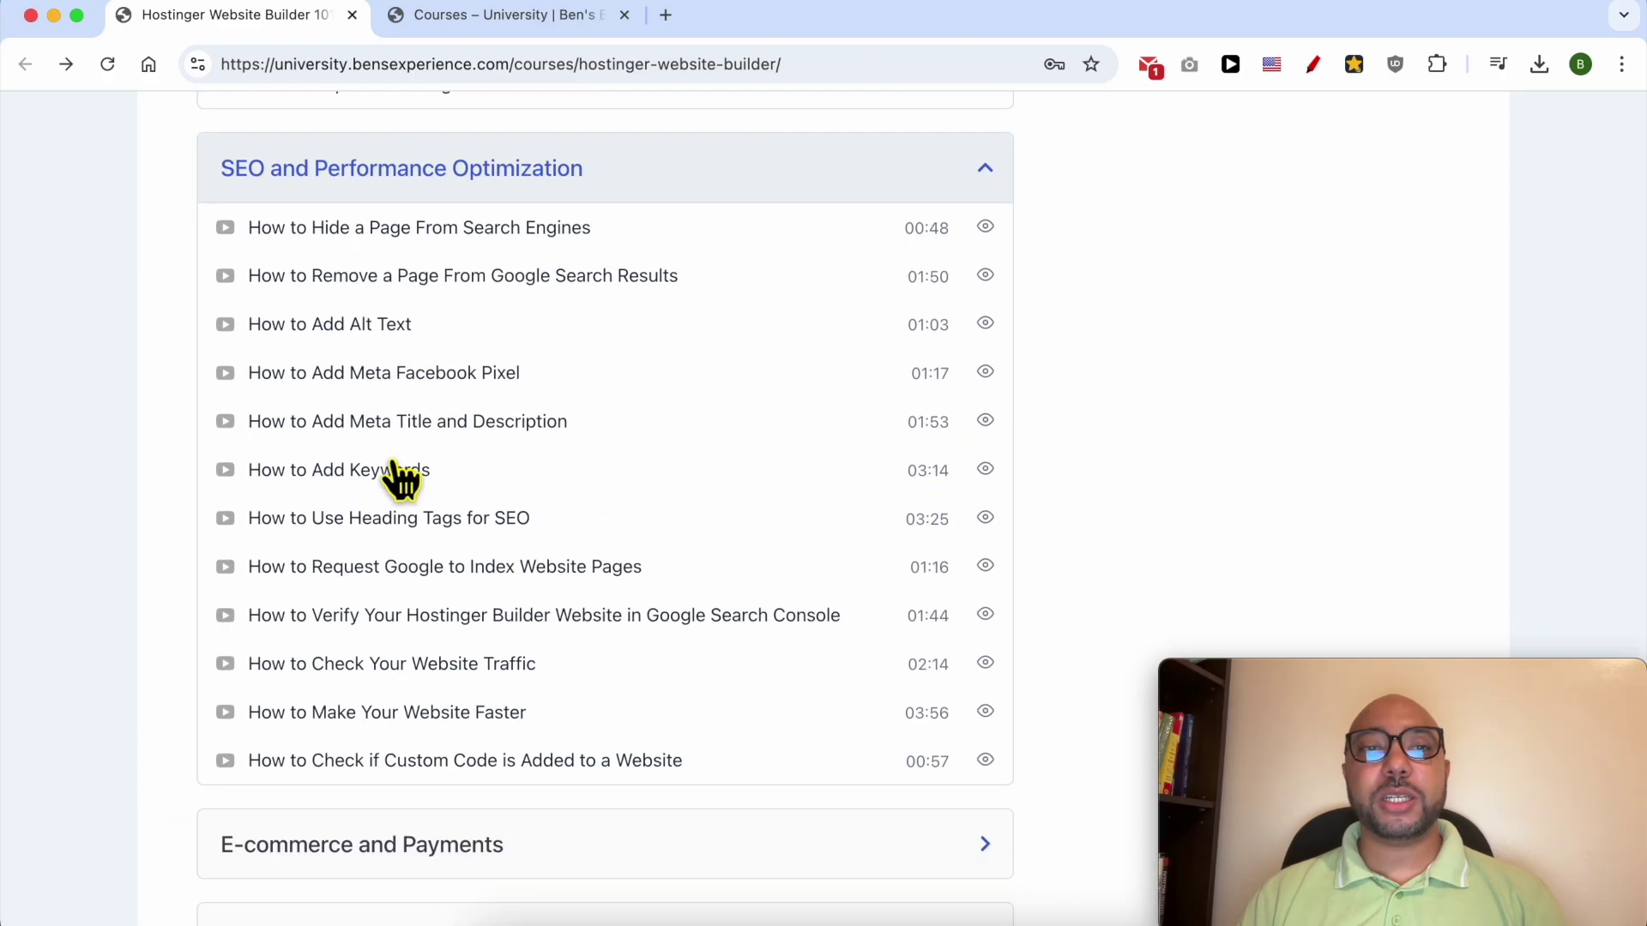
scroll(399, 472, "down", 3)
- Expand the E-commerce and Payments, Integrations and Custom Code, and Long Tutorials lessons
left_click(381, 611)
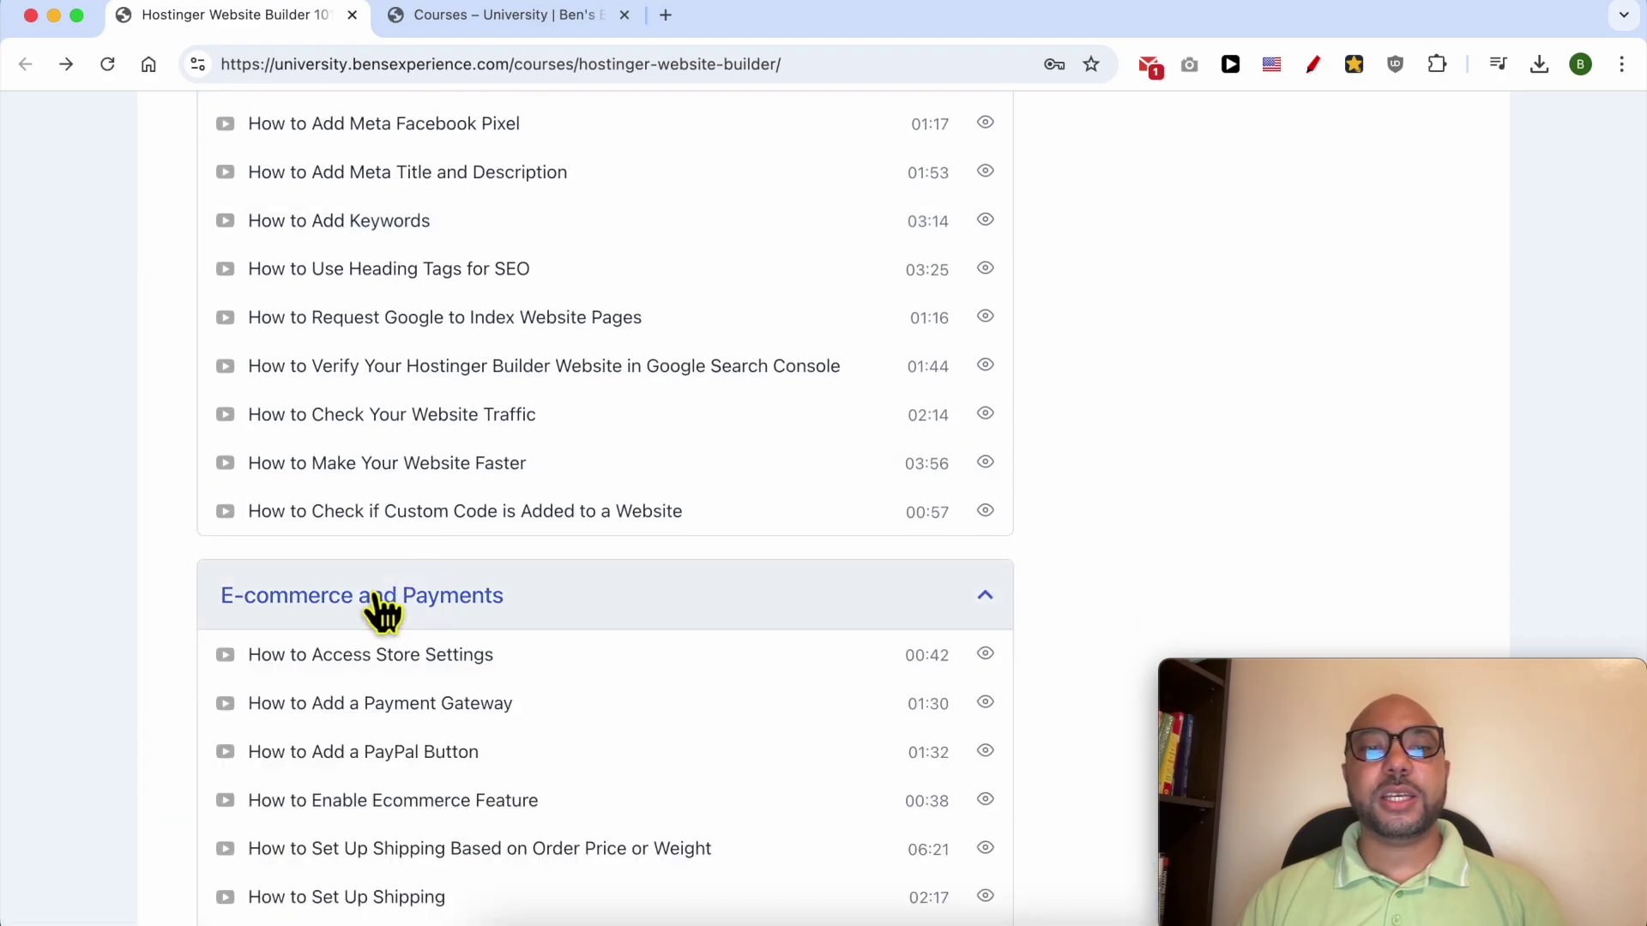
scroll(452, 577, "down", 6)
scroll(452, 549, "down", 4)
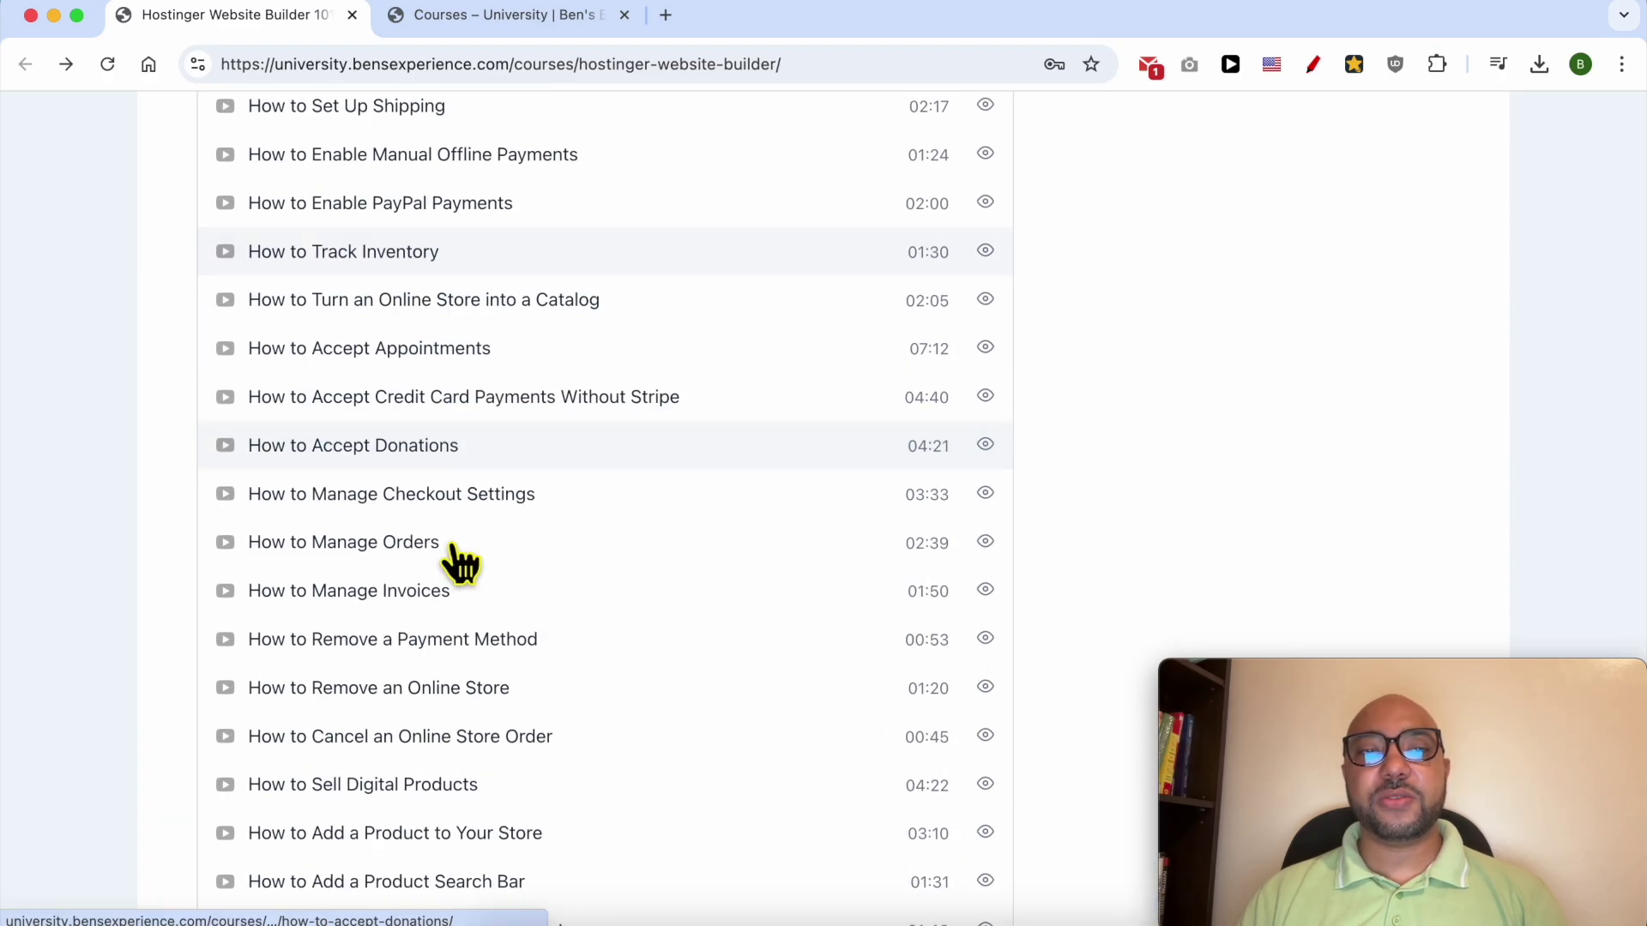
scroll(452, 549, "down", 4)
scroll(442, 600, "down", 2)
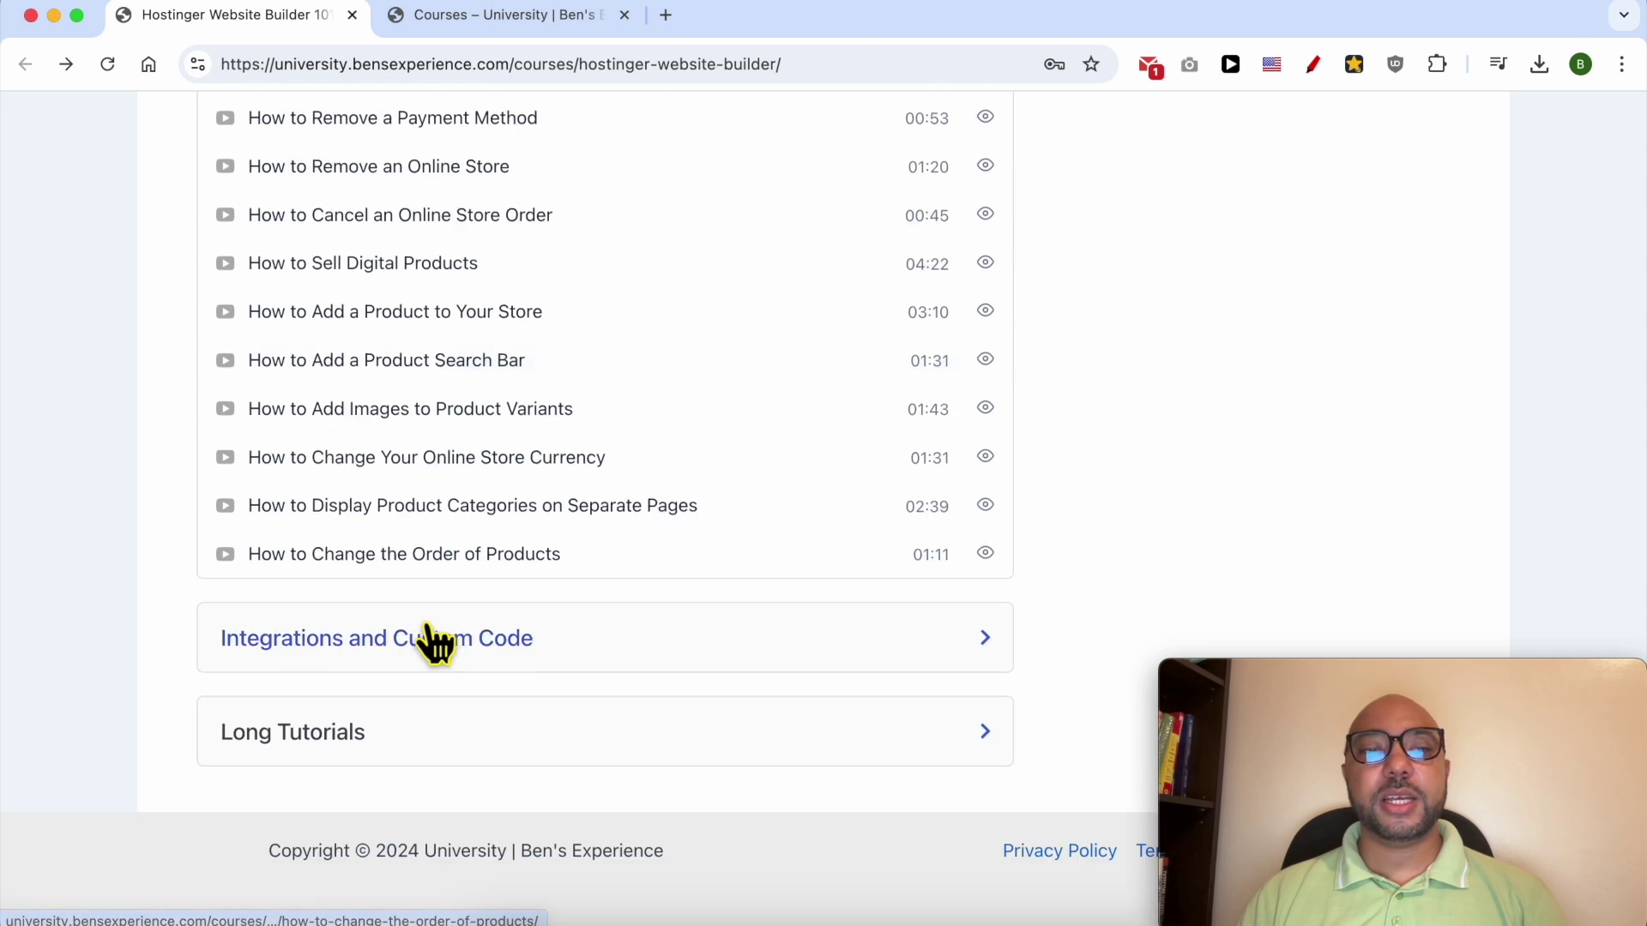
left_click(434, 644)
scroll(438, 630, "down", 4)
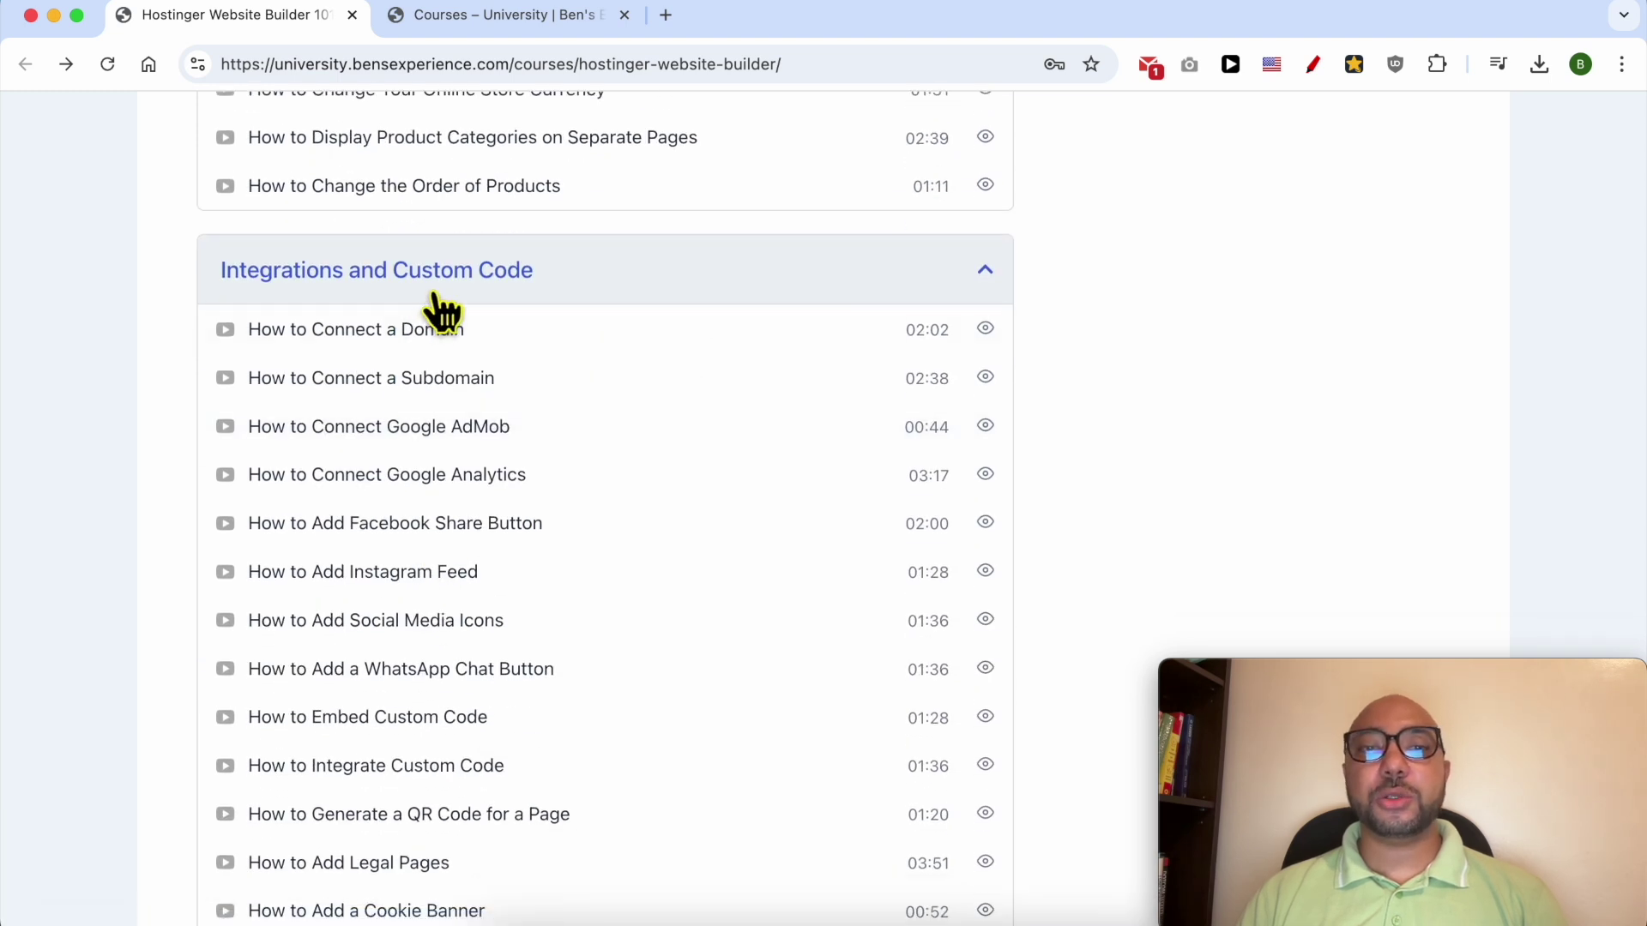
scroll(429, 313, "down", 6)
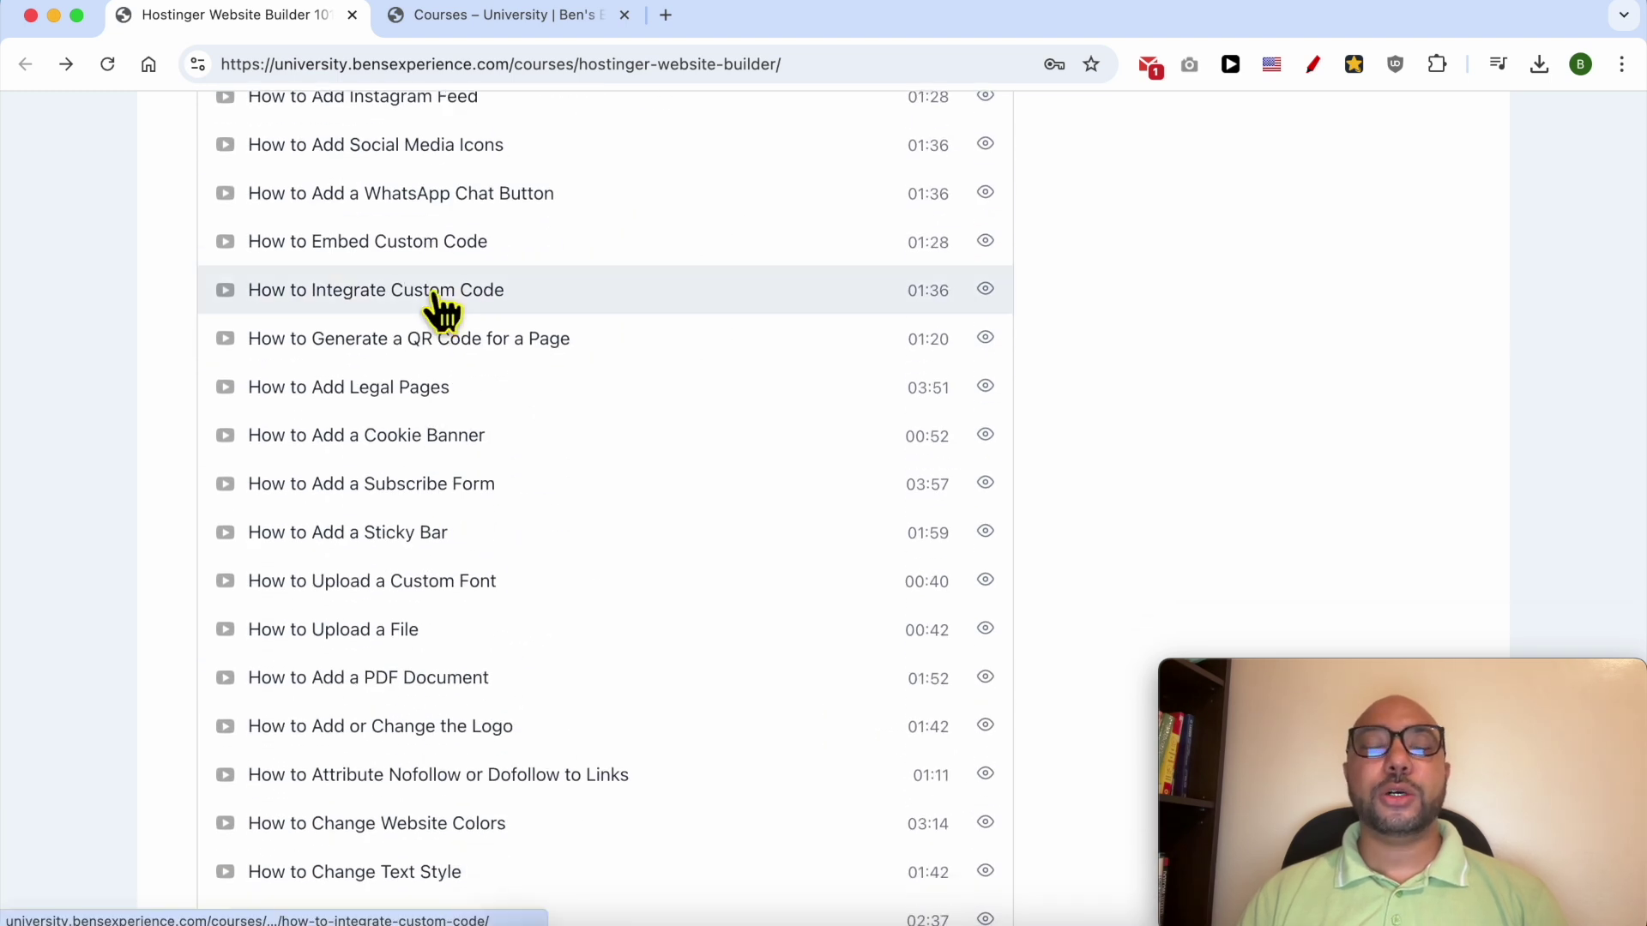
scroll(434, 305, "down", 6)
scroll(403, 584, "up", 3)
scroll(359, 600, "down", 3)
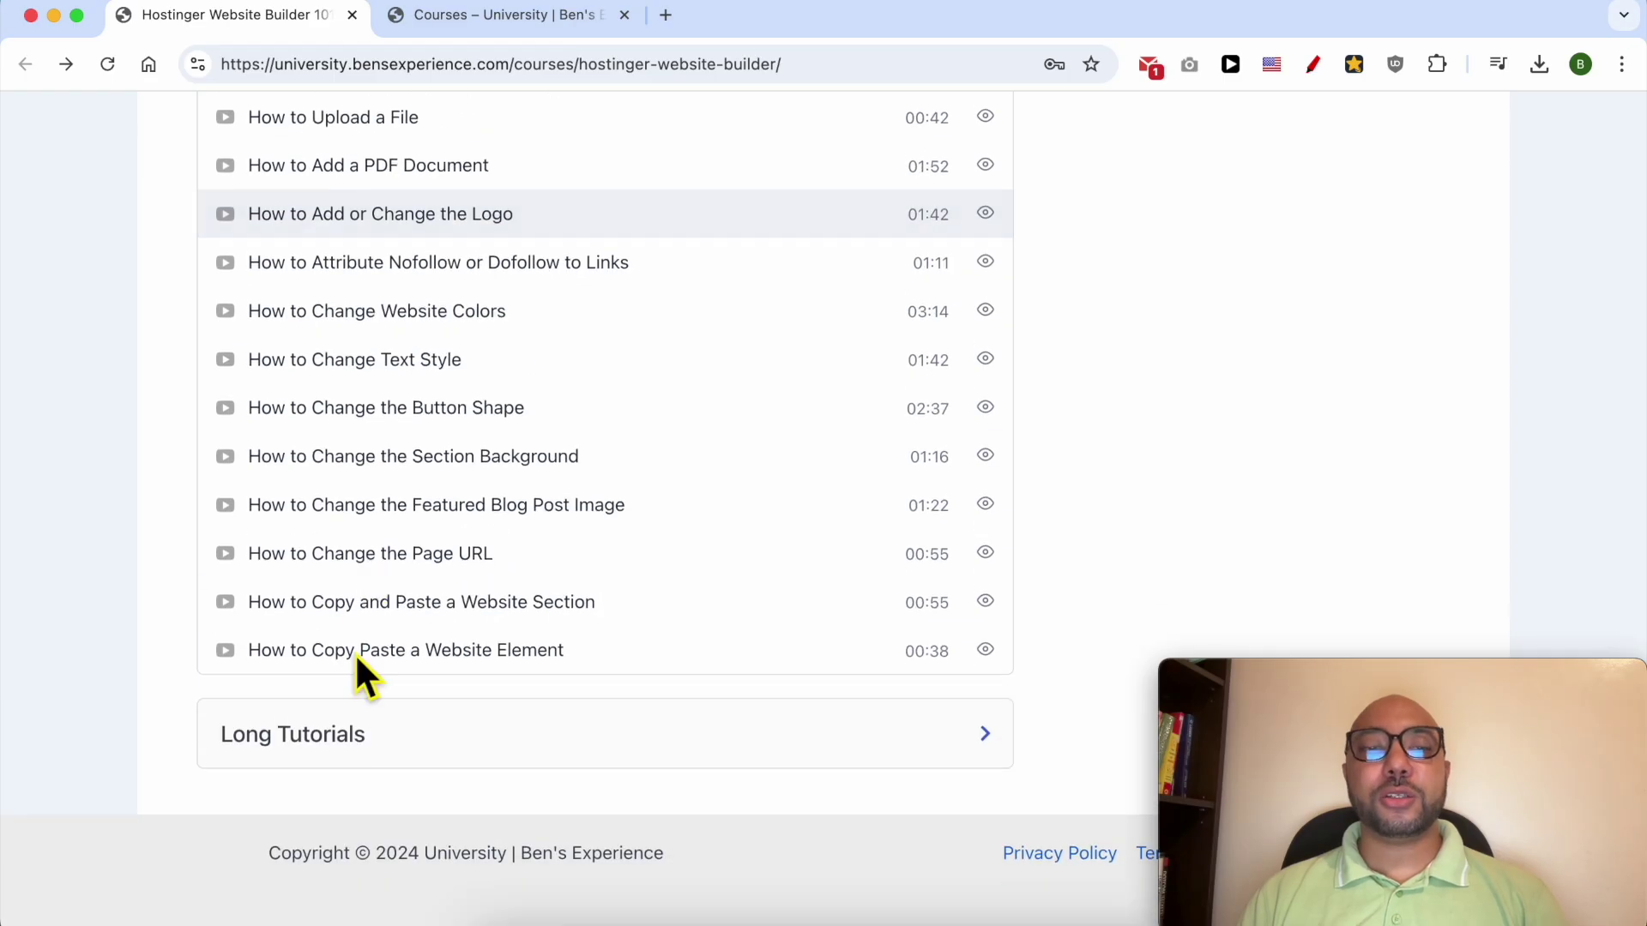
left_click(346, 736)
scroll(412, 600, "down", 4)
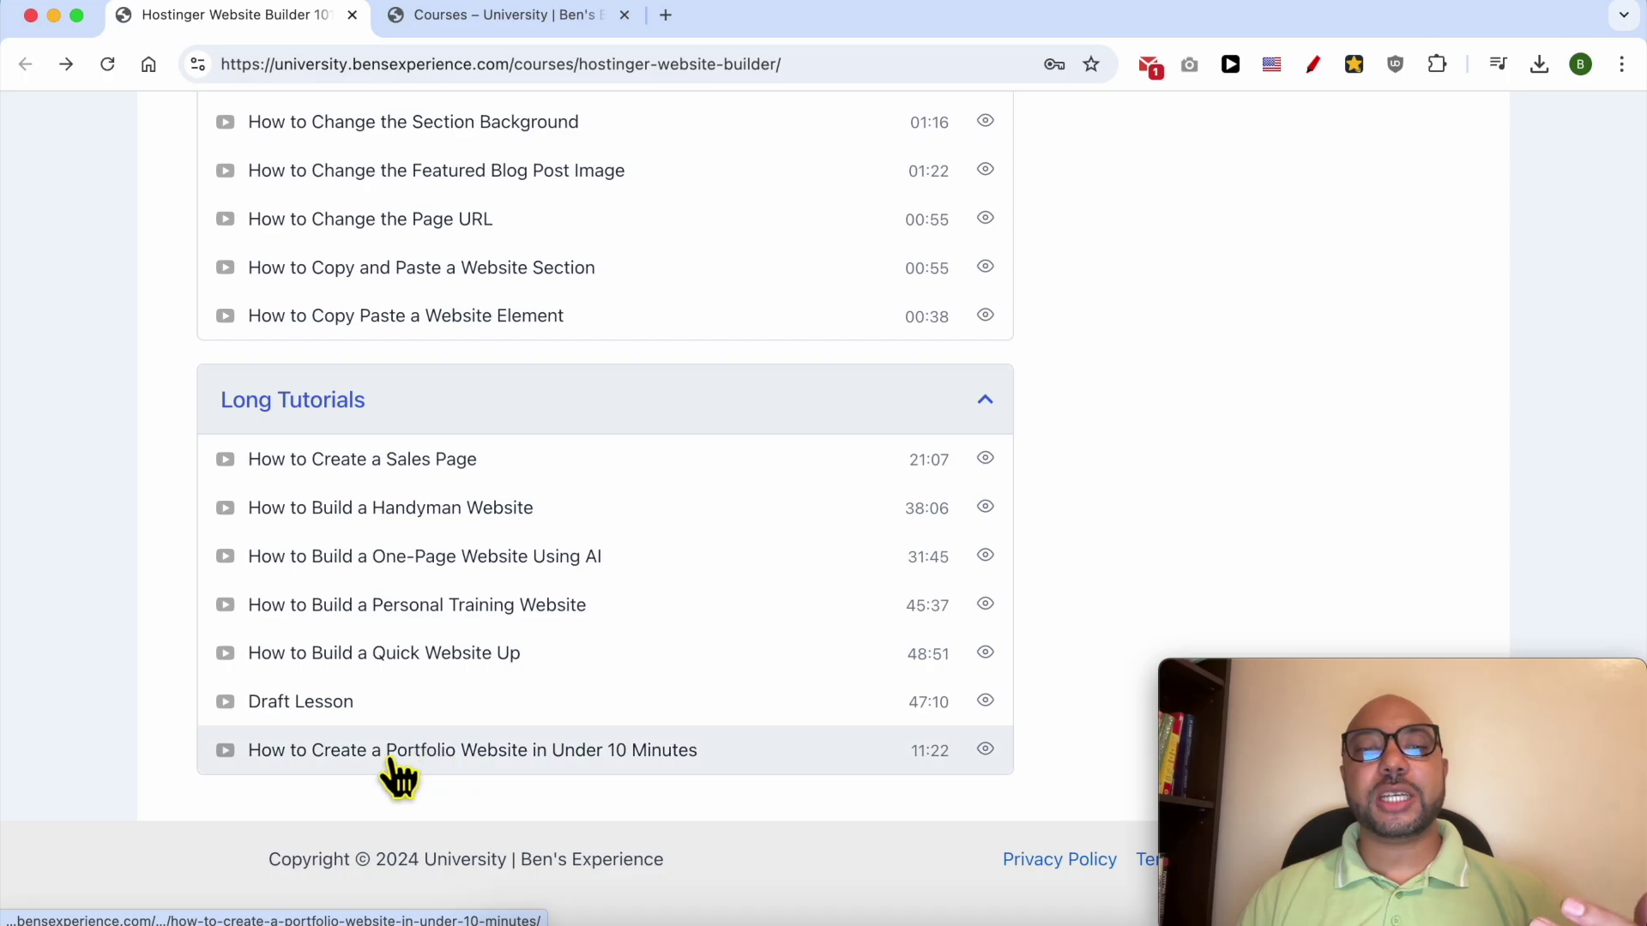
- Go to the university's Courses catalogue and browse the course cards
left_click(530, 770)
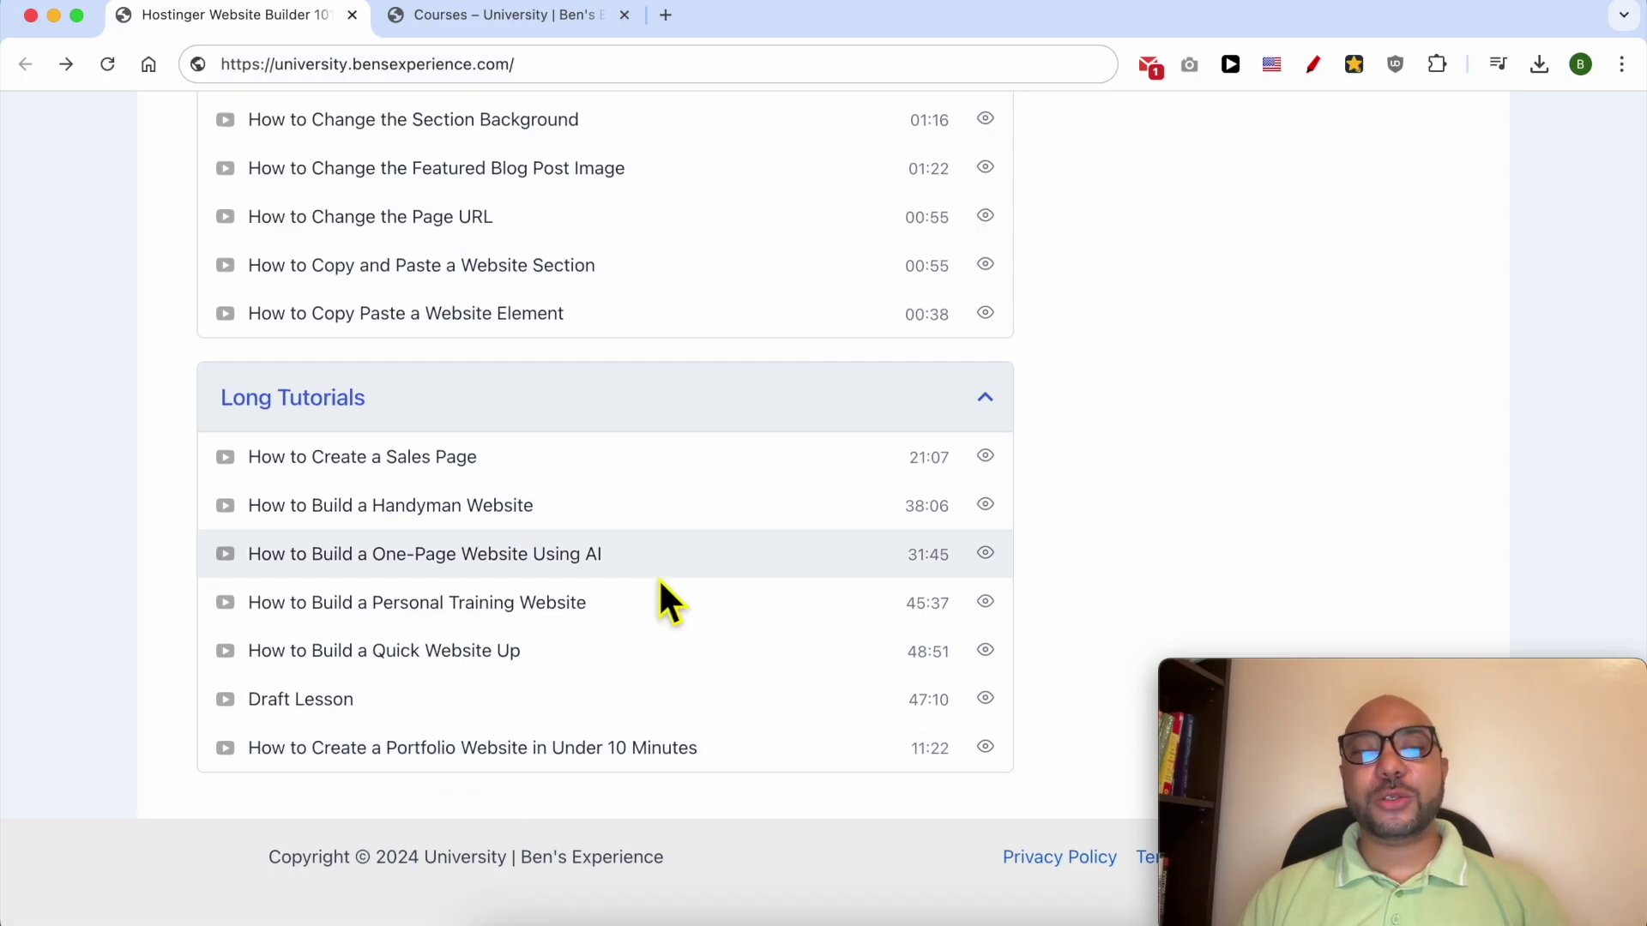
scroll(660, 583, "up", 20)
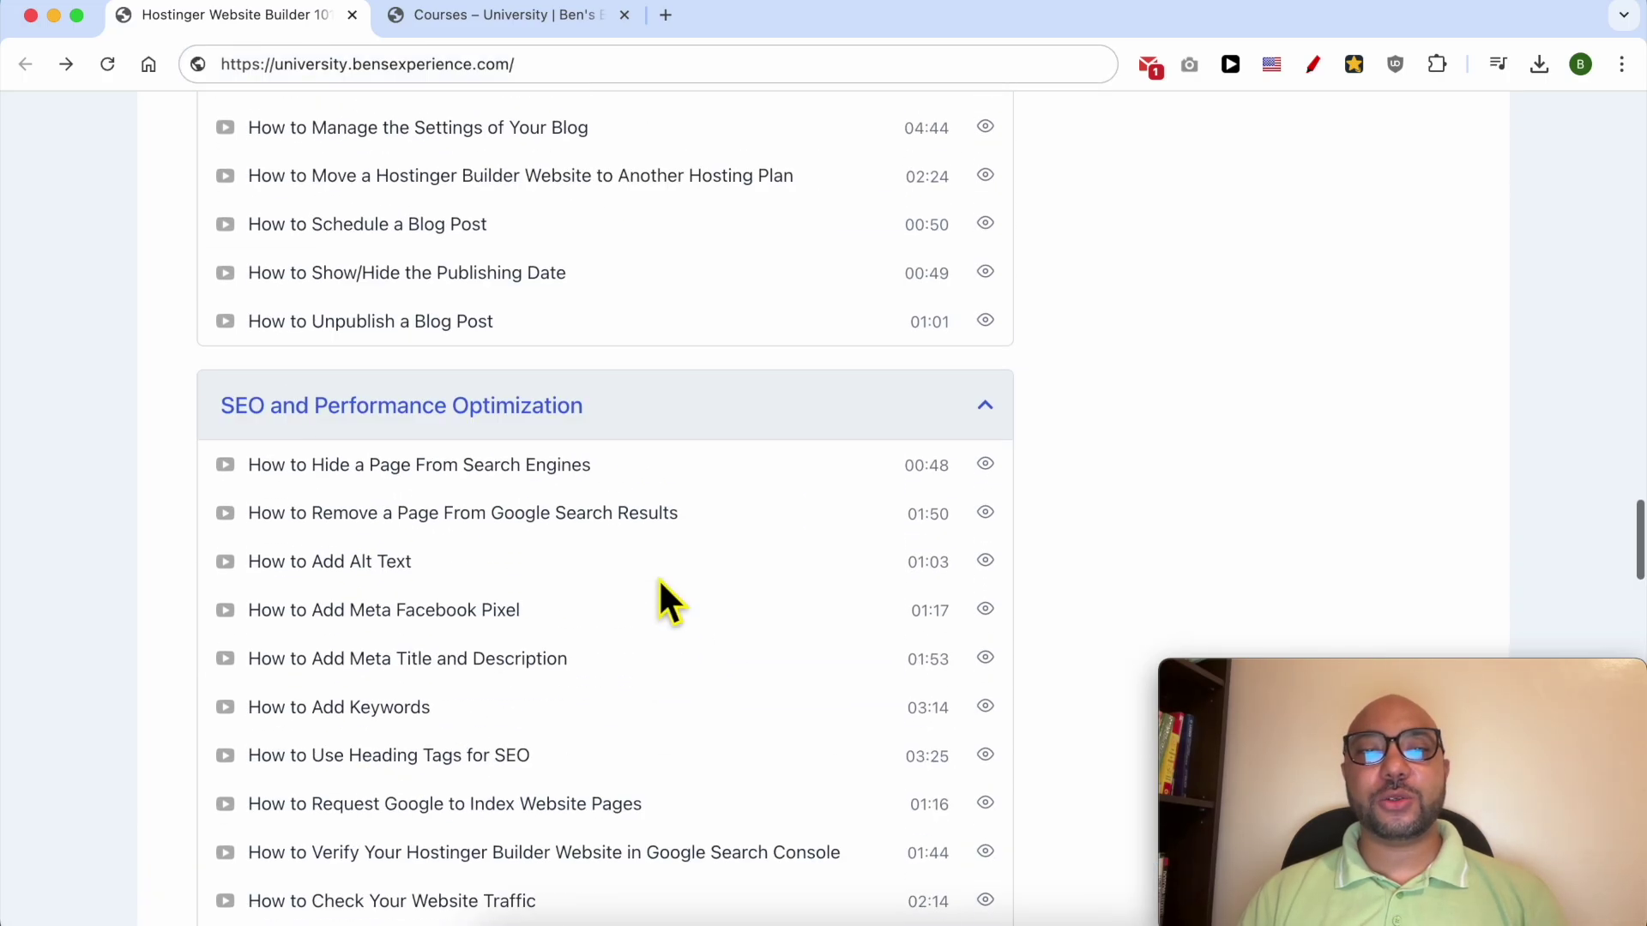
left_click(512, 16)
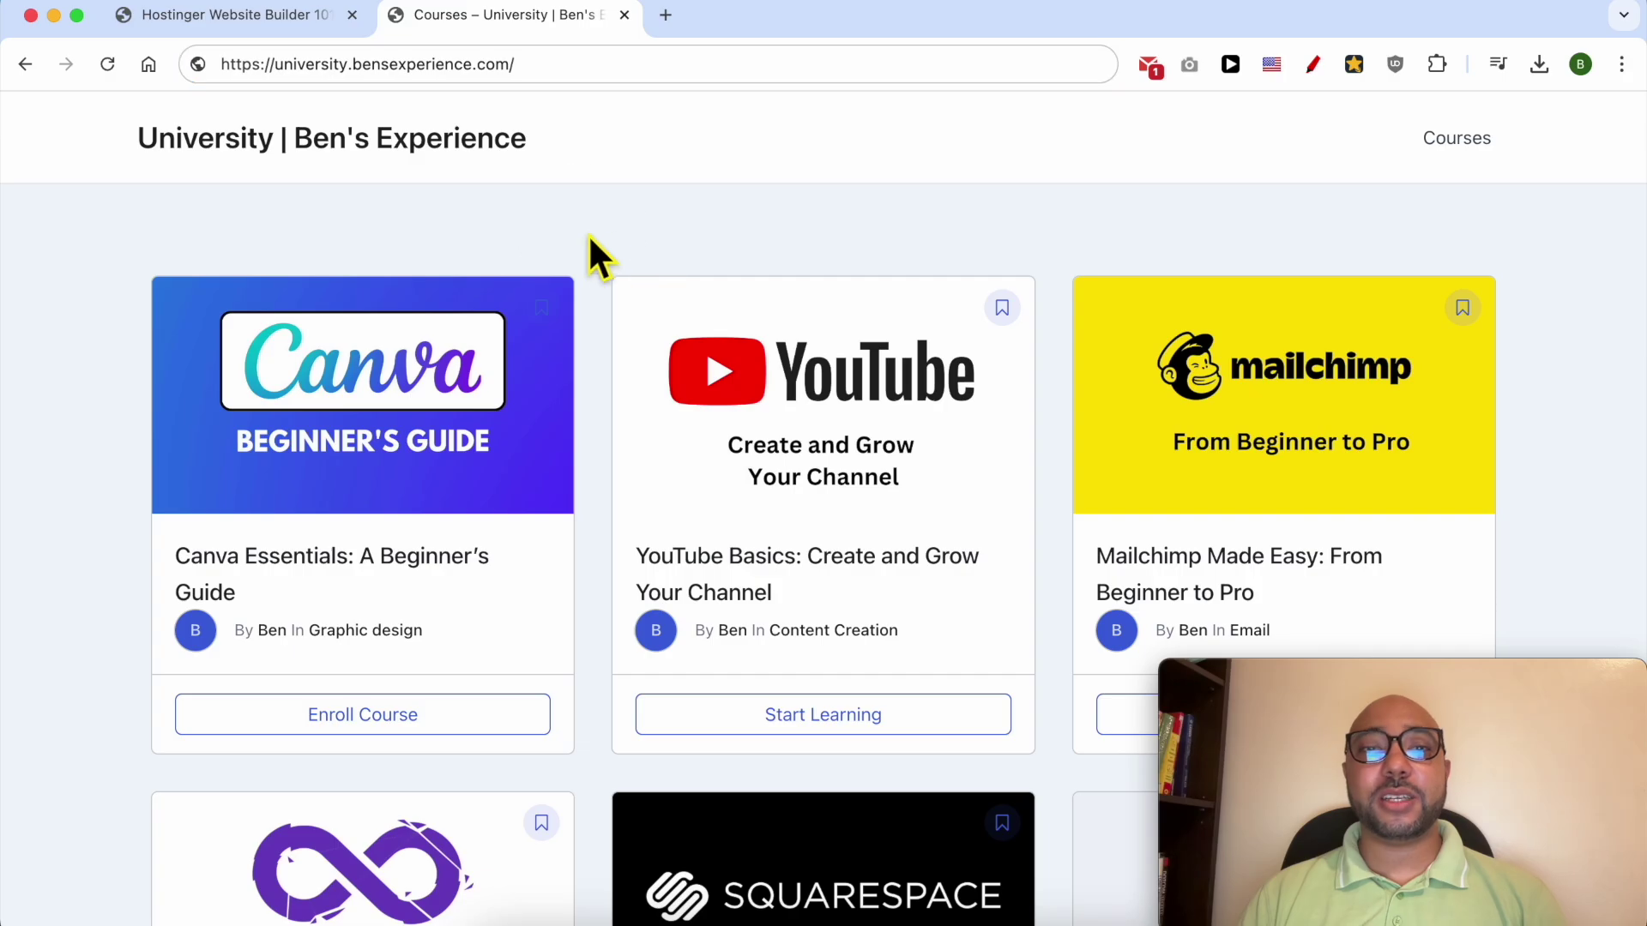
scroll(590, 241, "down", 15)
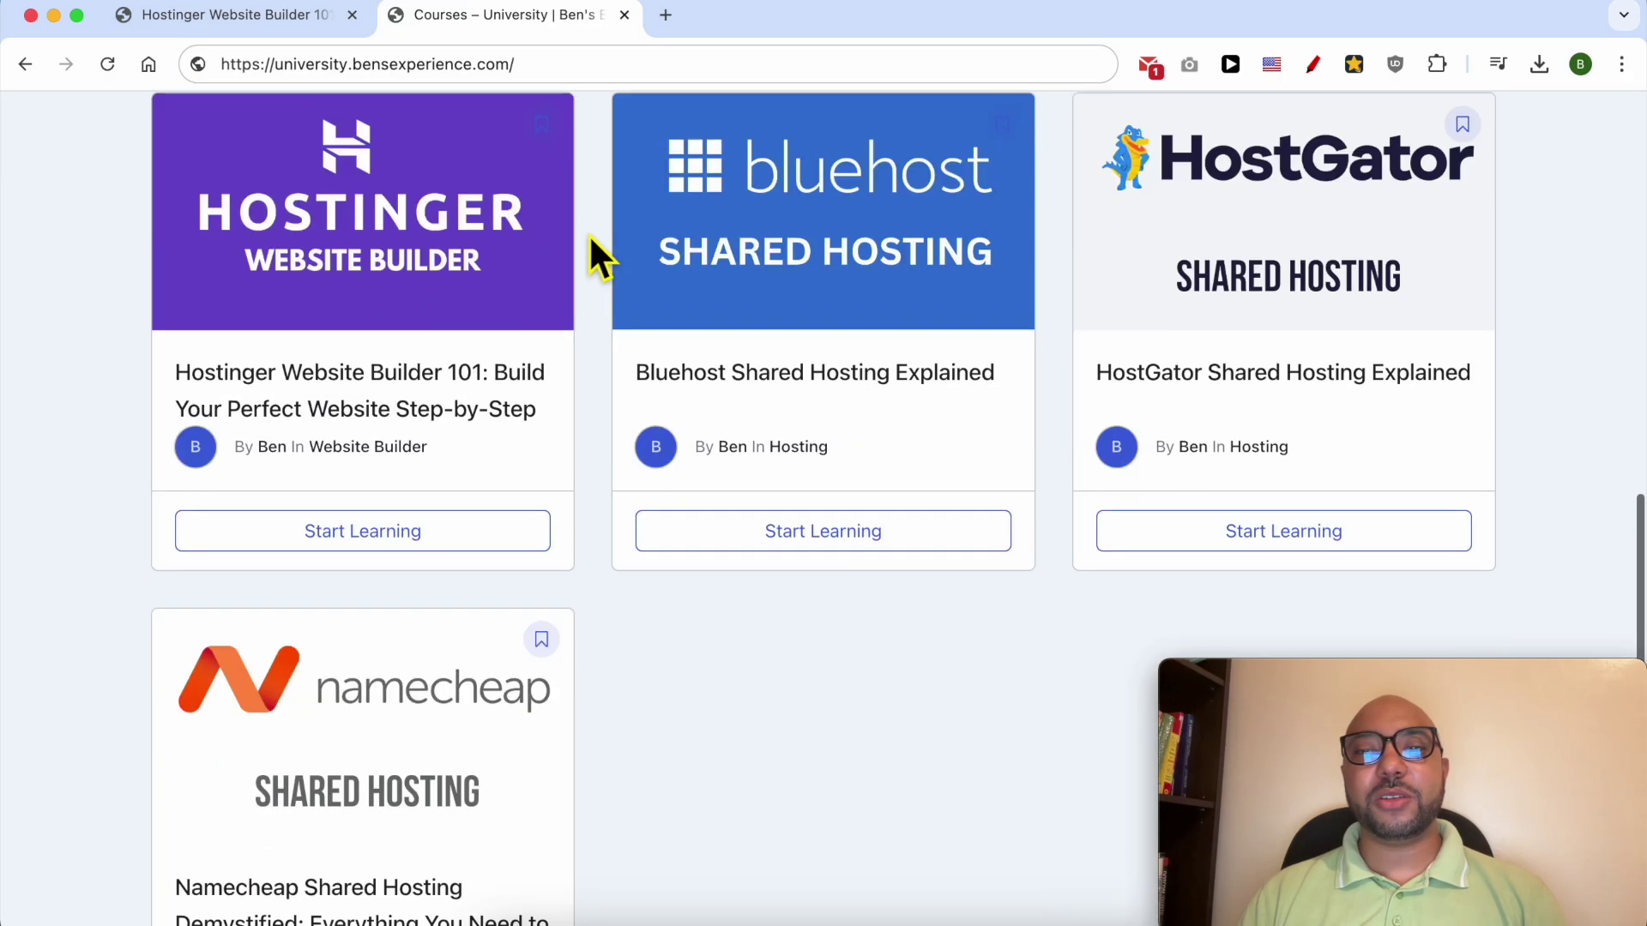
scroll(590, 240, "down", 5)
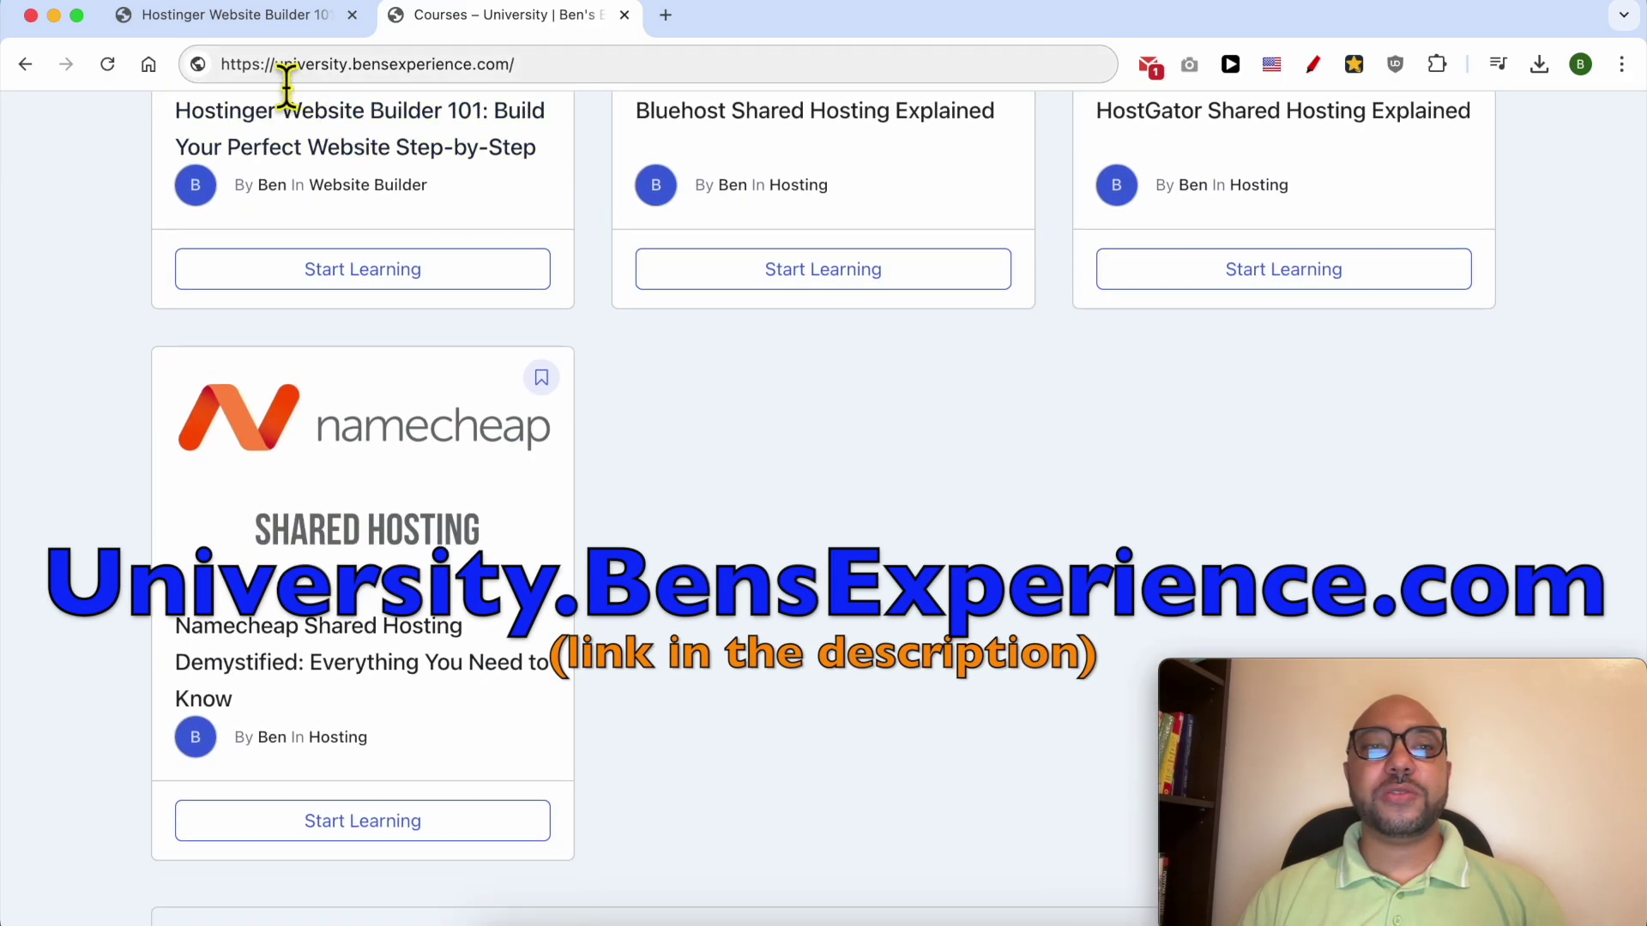
left_click_drag(275, 64, 567, 73)
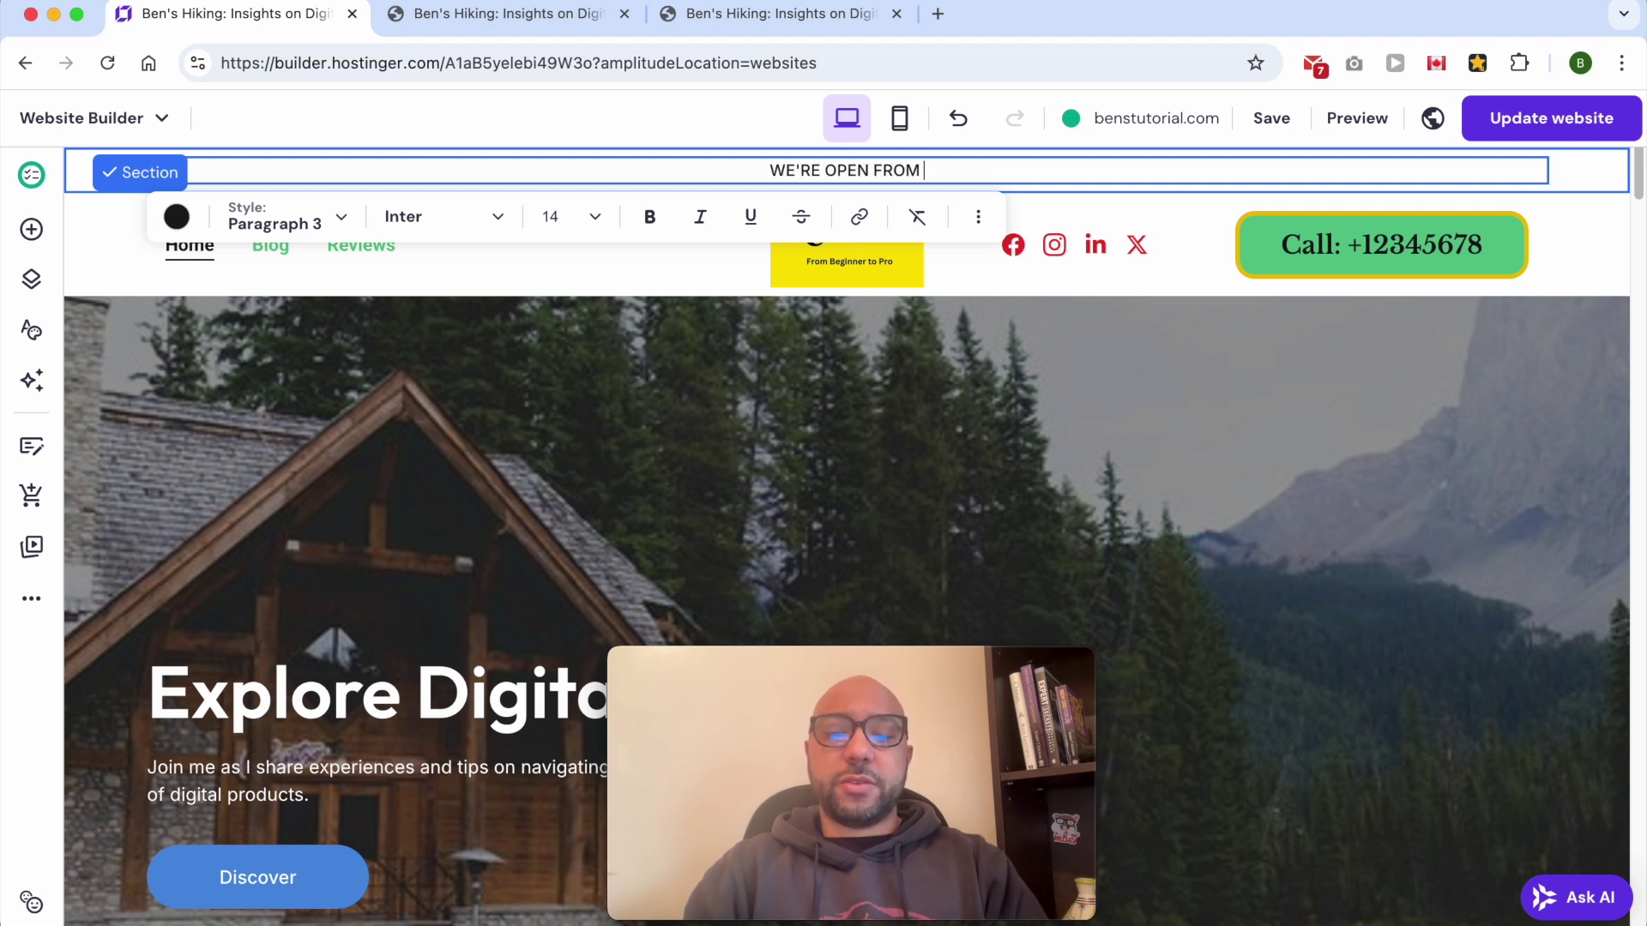
- Change the sticky bar text to 'CALL US : +123456678' and open link settings for the number
key("super+a")
type("C")
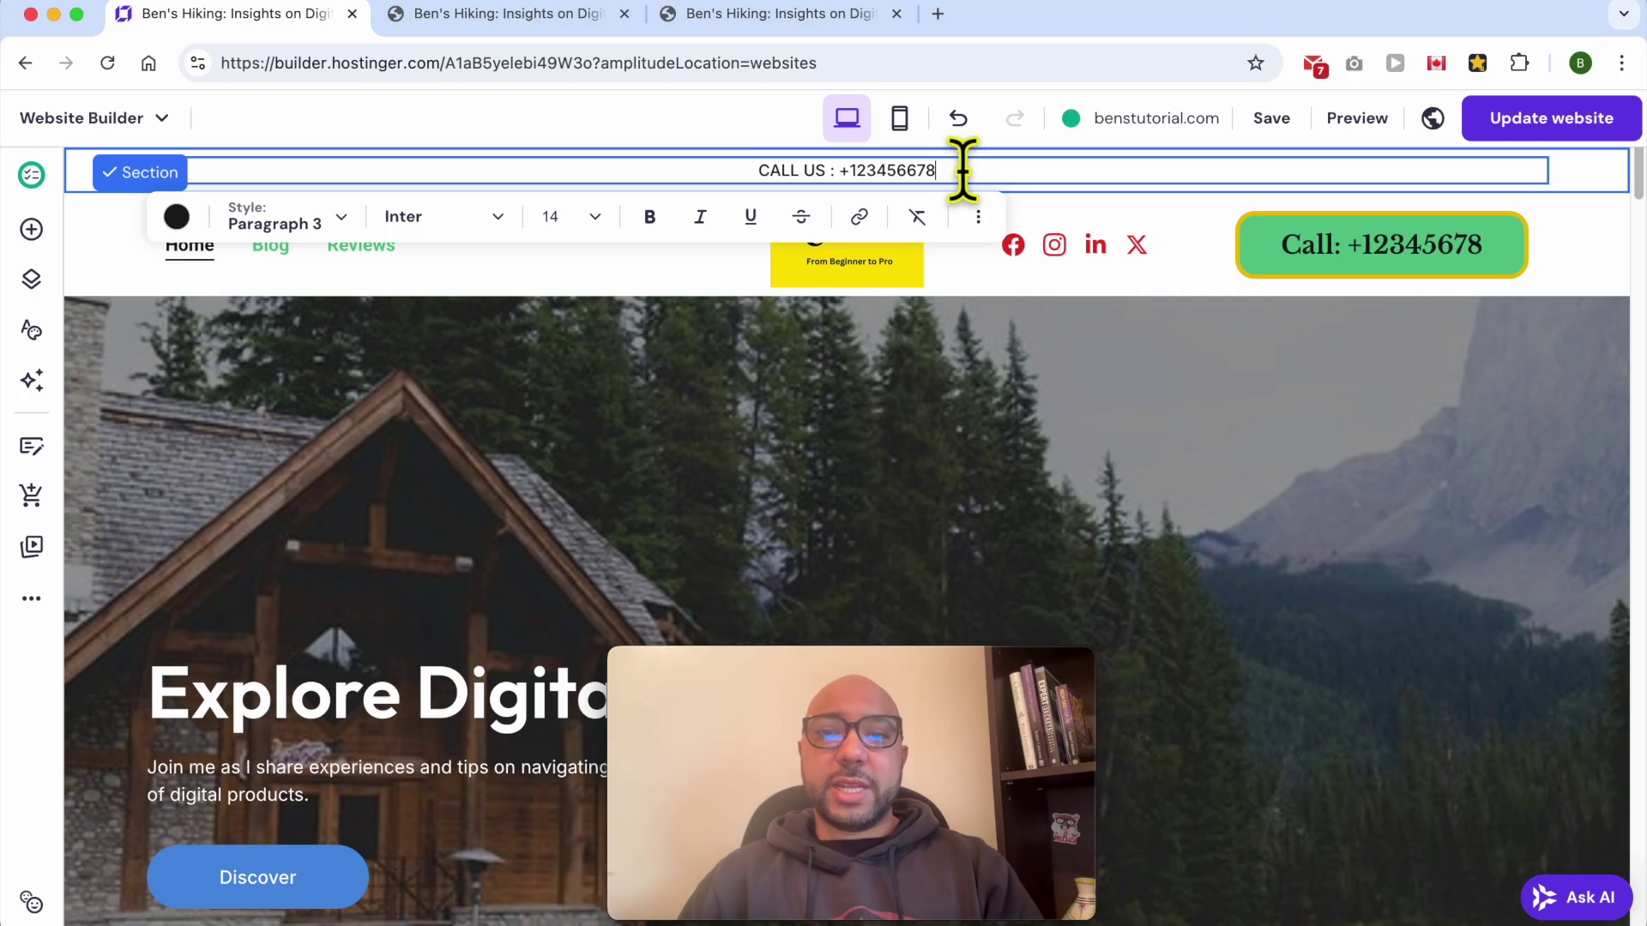
left_click_drag(962, 169, 847, 167)
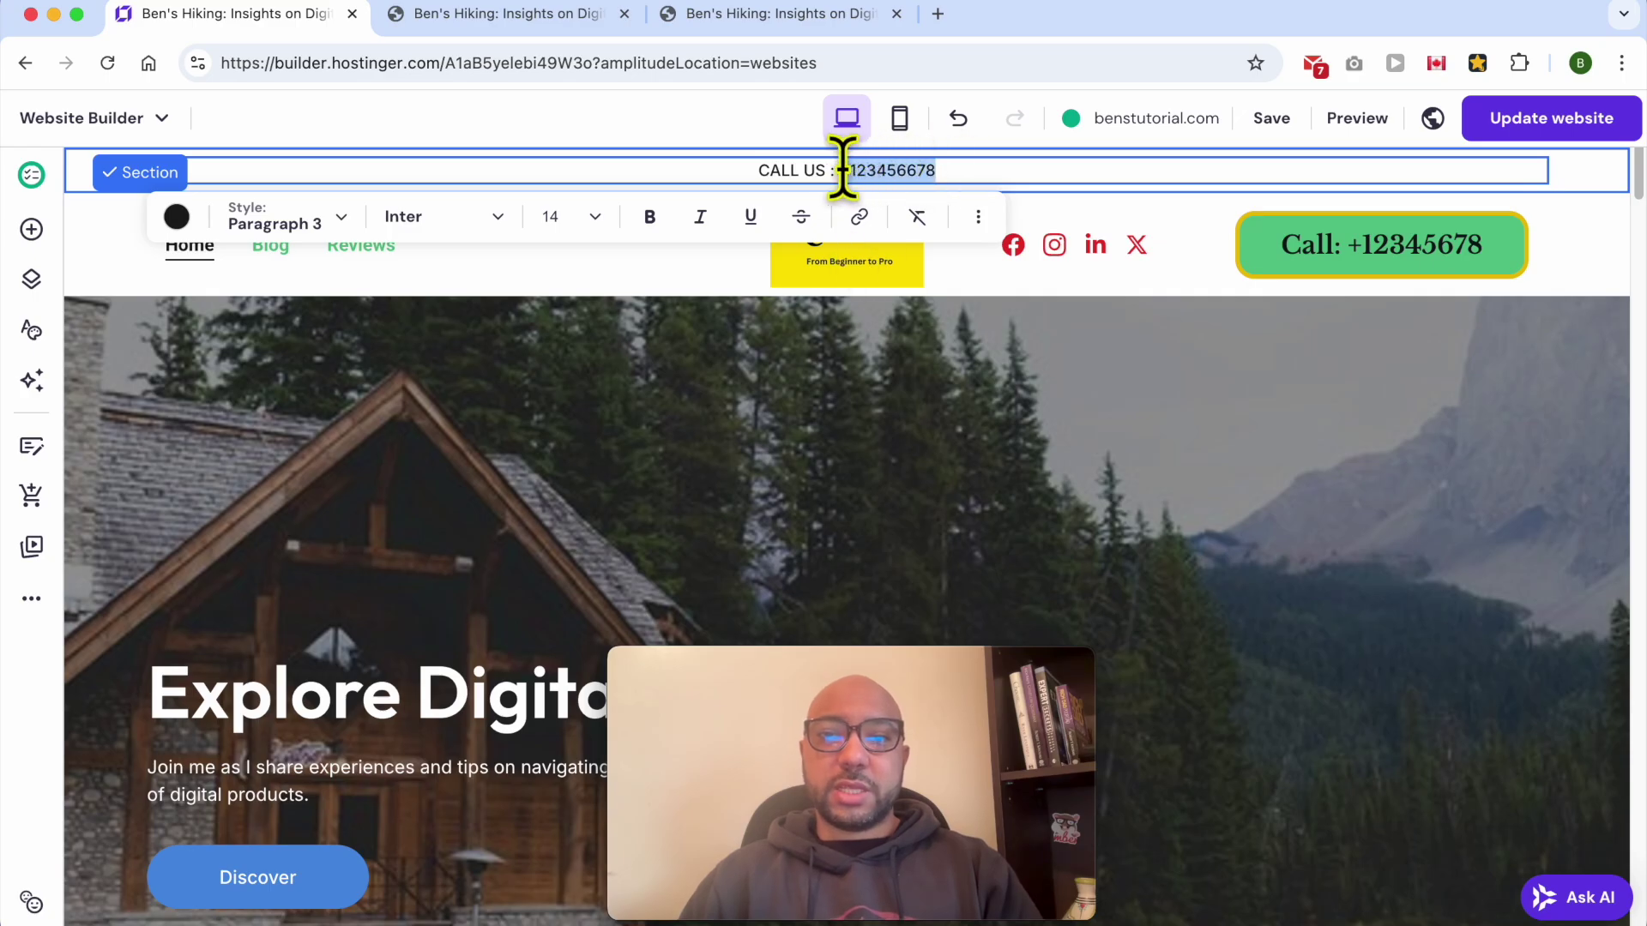
left_click(860, 220)
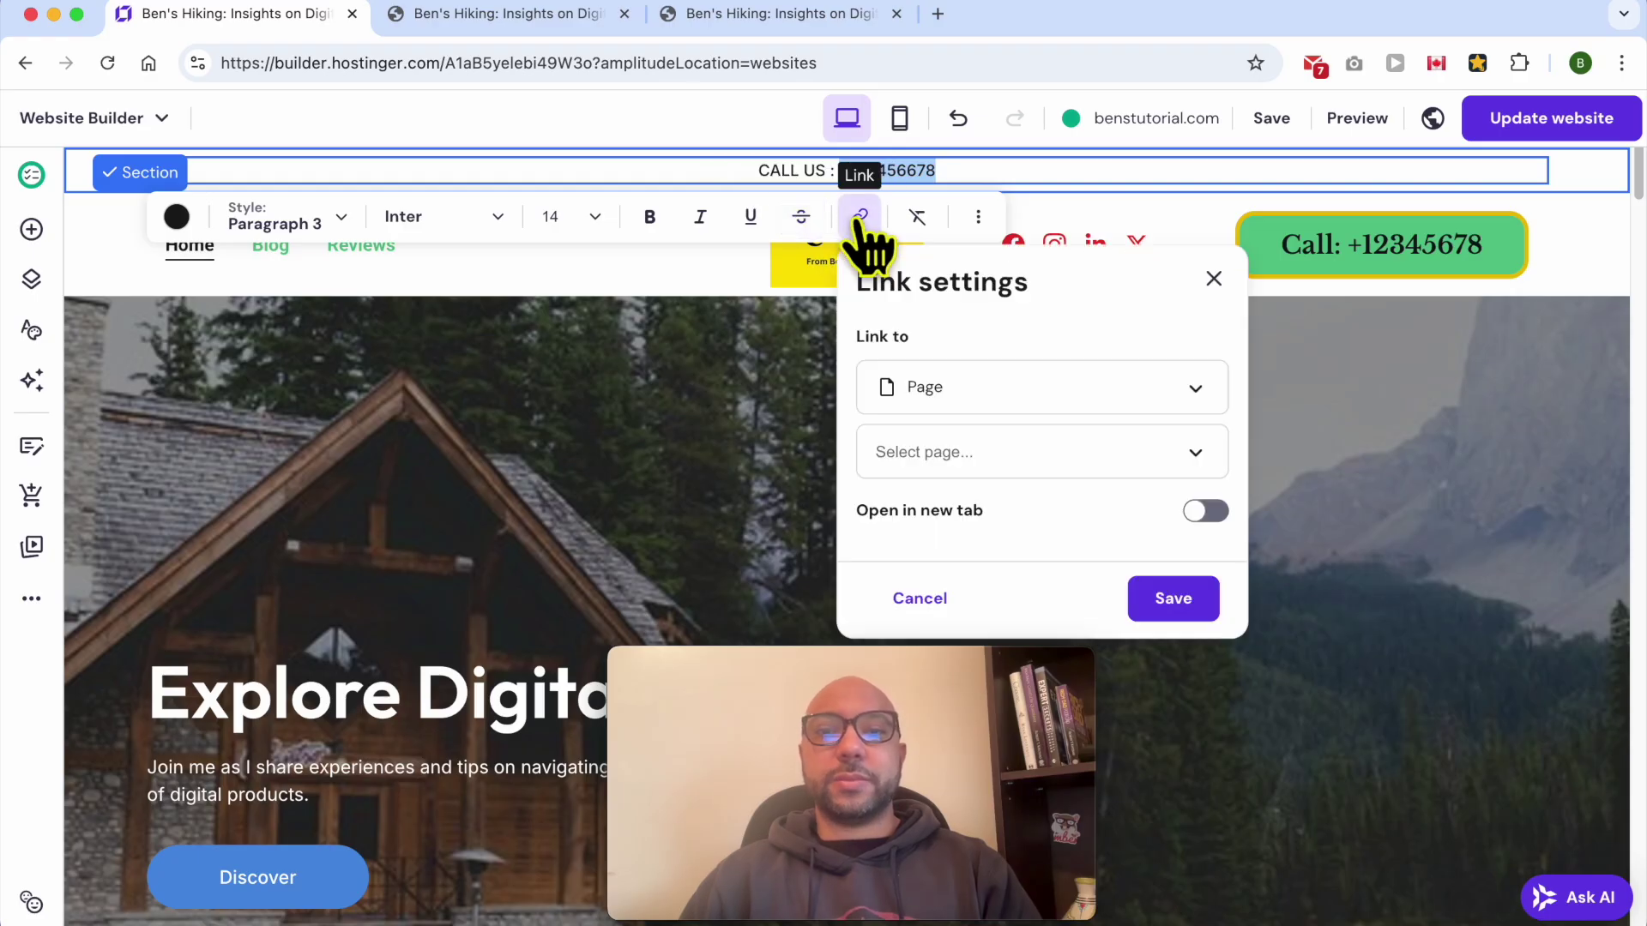
- Link the bar's phone number to the phone number +12345678 and save it
left_click(1048, 392)
left_click_drag(976, 674, 697, 672)
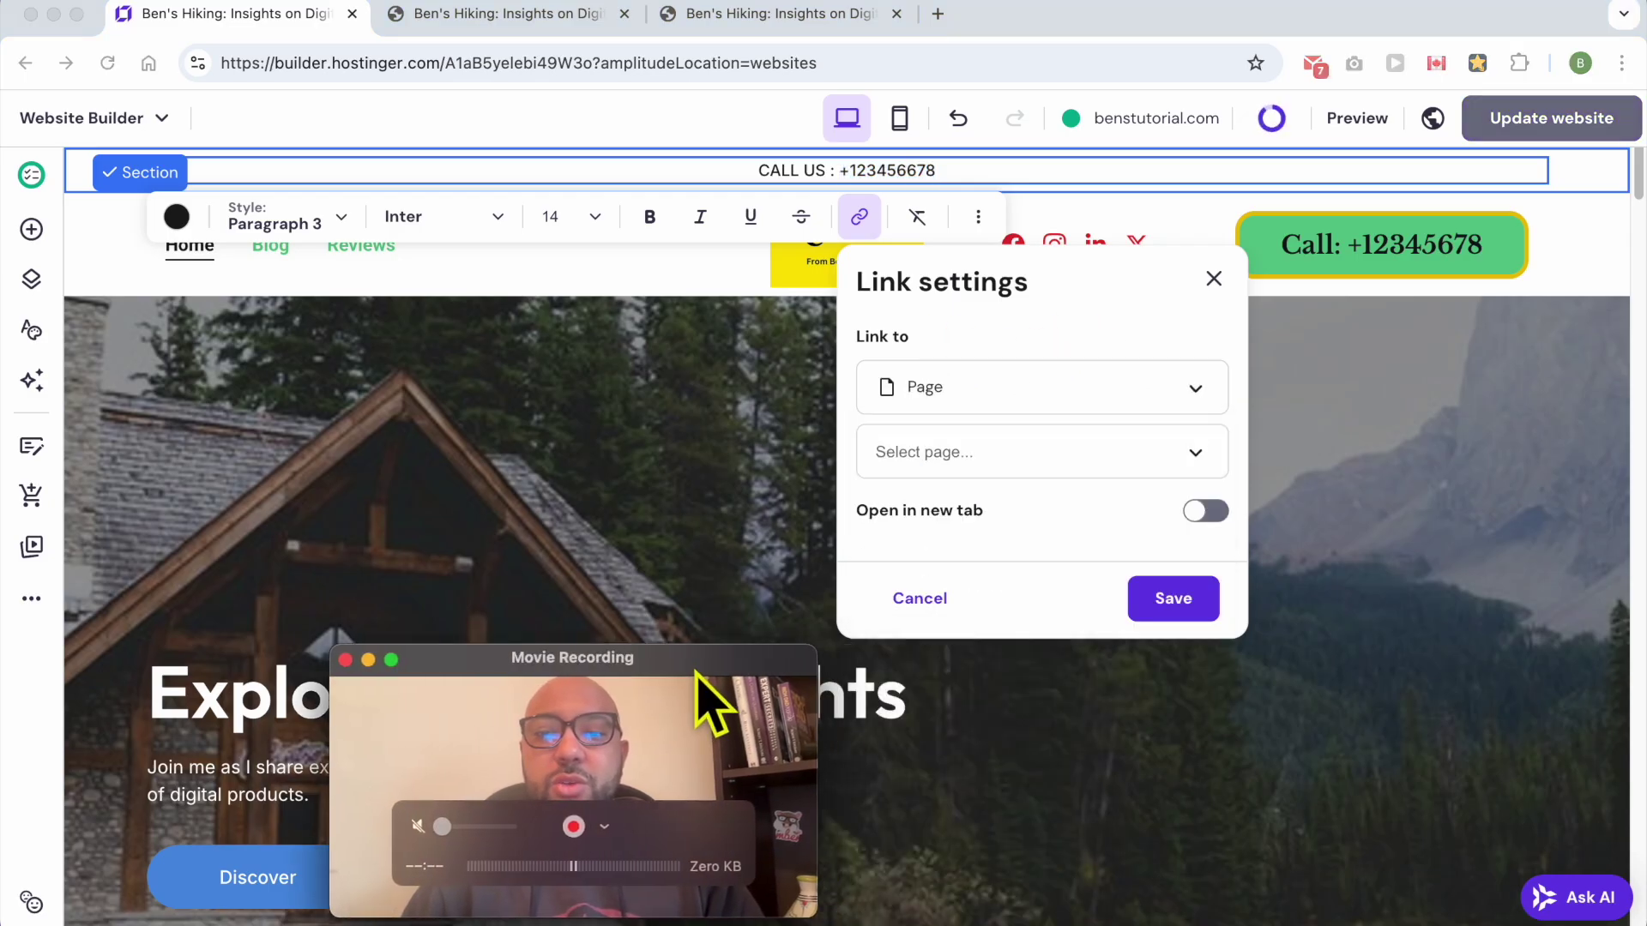
left_click(1040, 384)
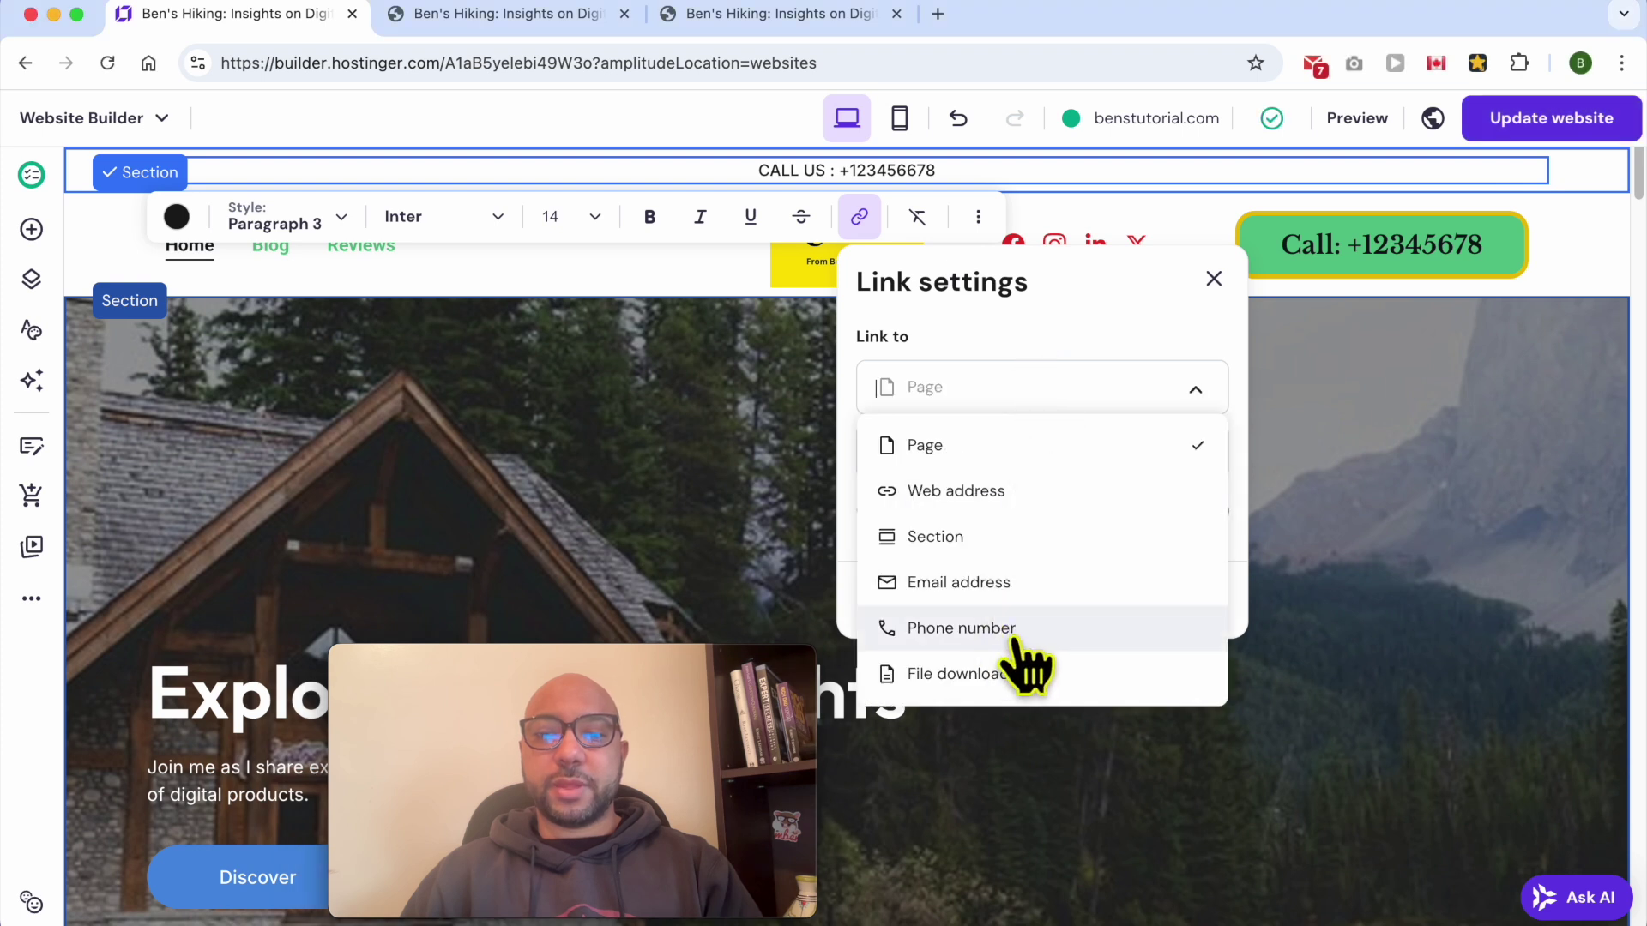
left_click(1058, 636)
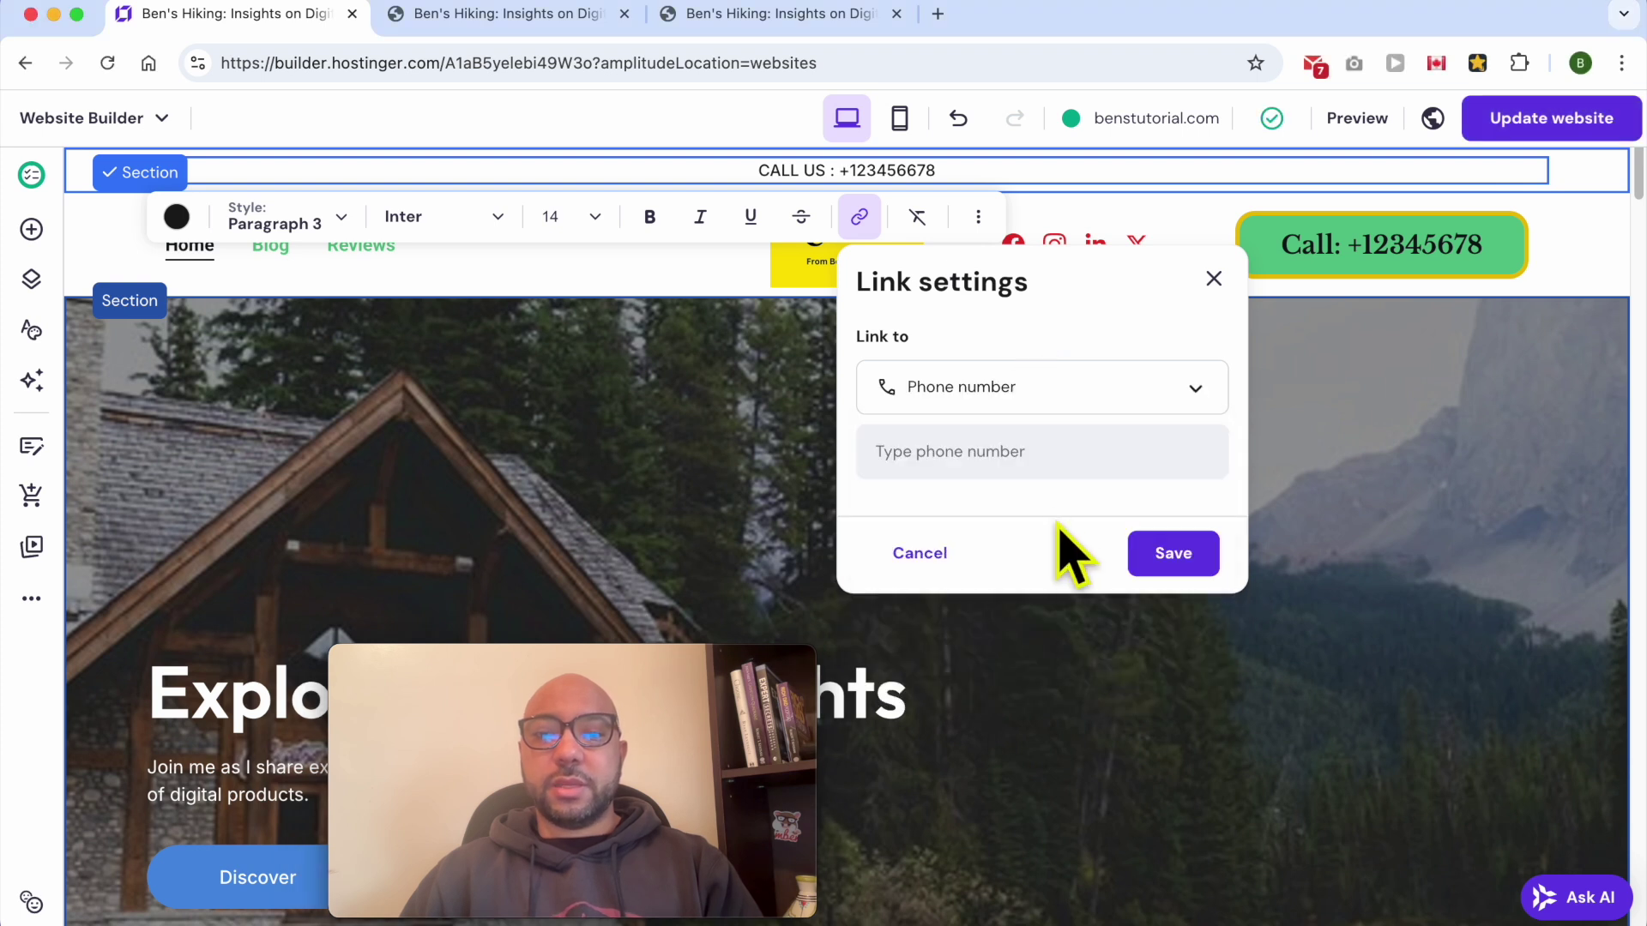
left_click(1021, 453)
type("+123")
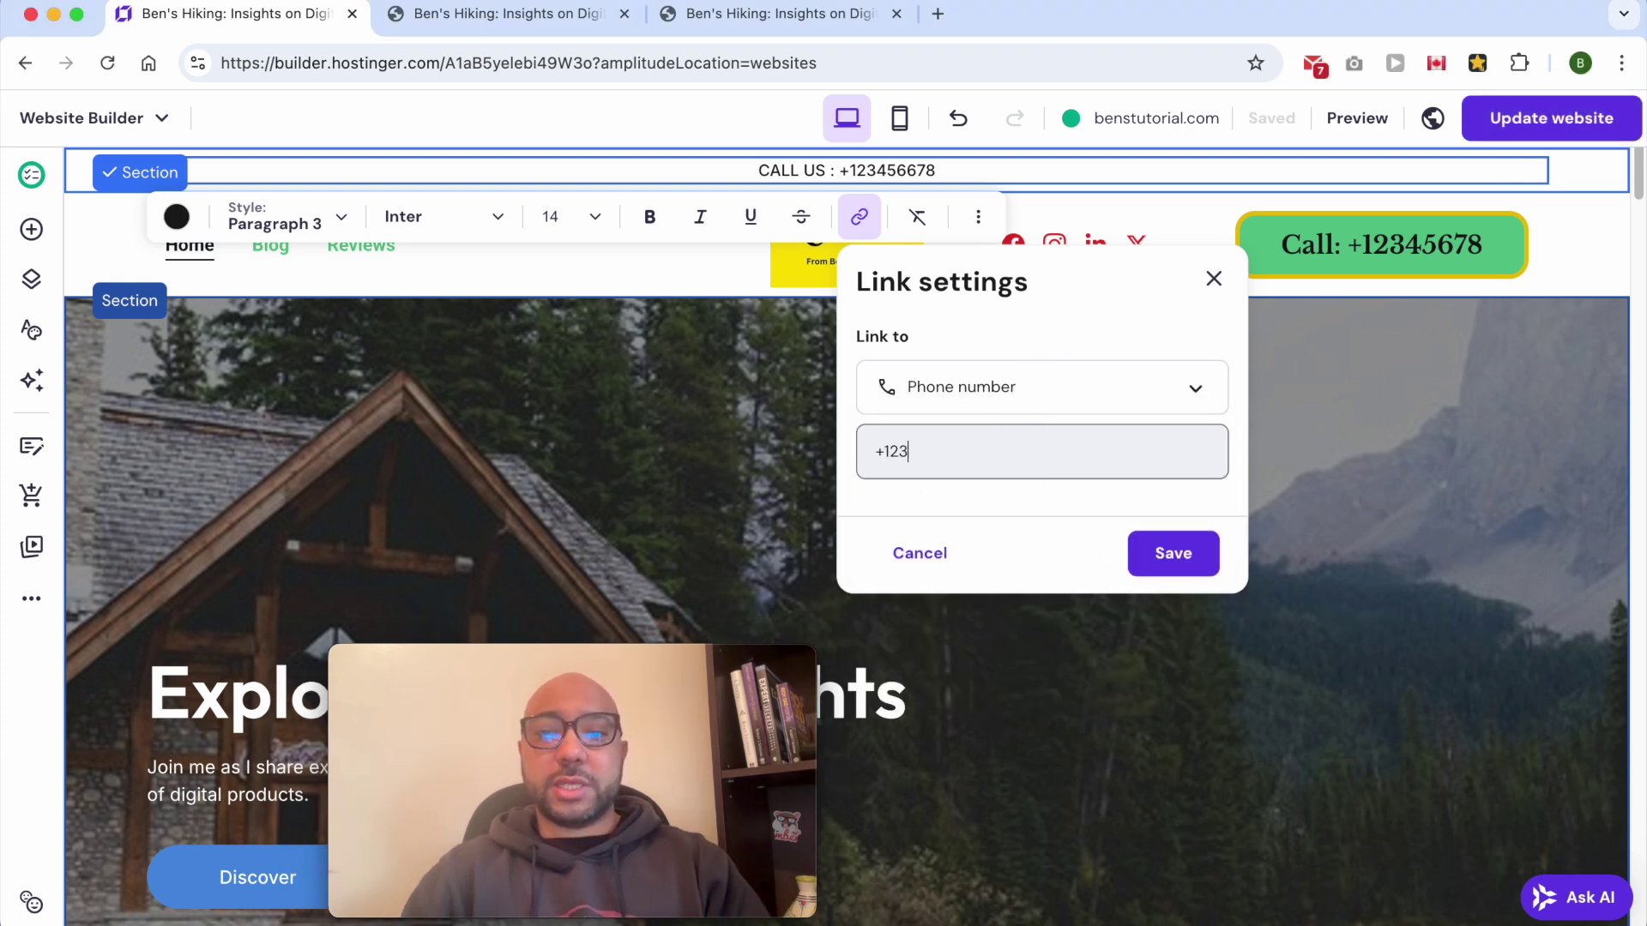
type("45678")
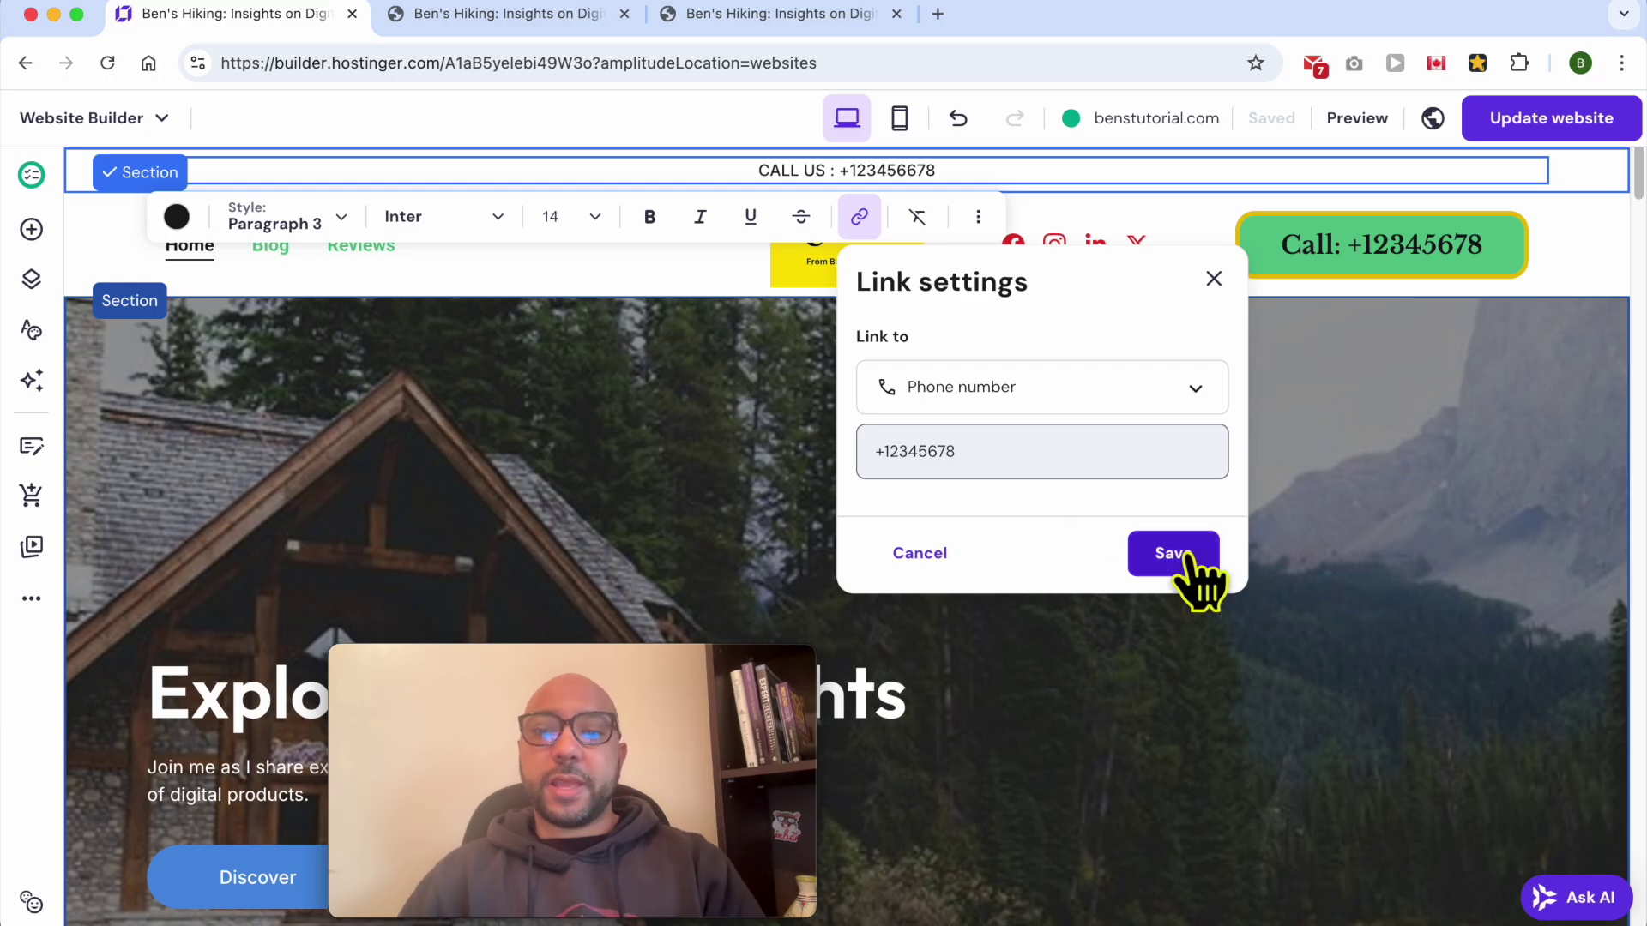
left_click(1191, 556)
left_click(1141, 472)
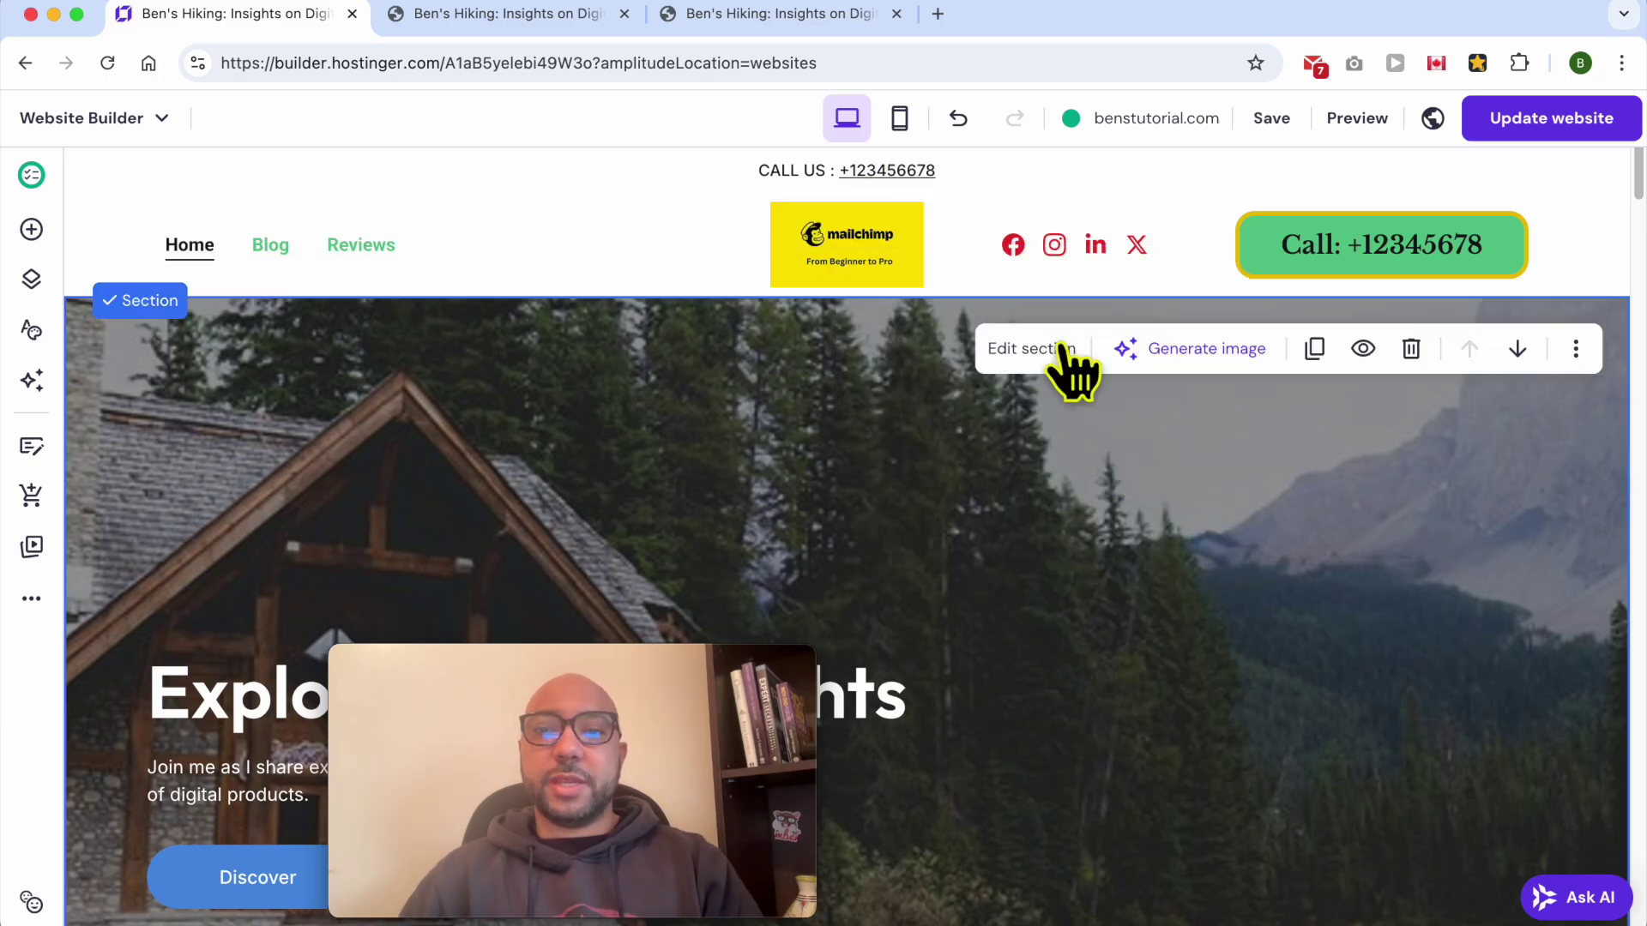
- Restyle the Call us line as Heading 5, after trying Heading 4 and Heading 6
triple_click(987, 170)
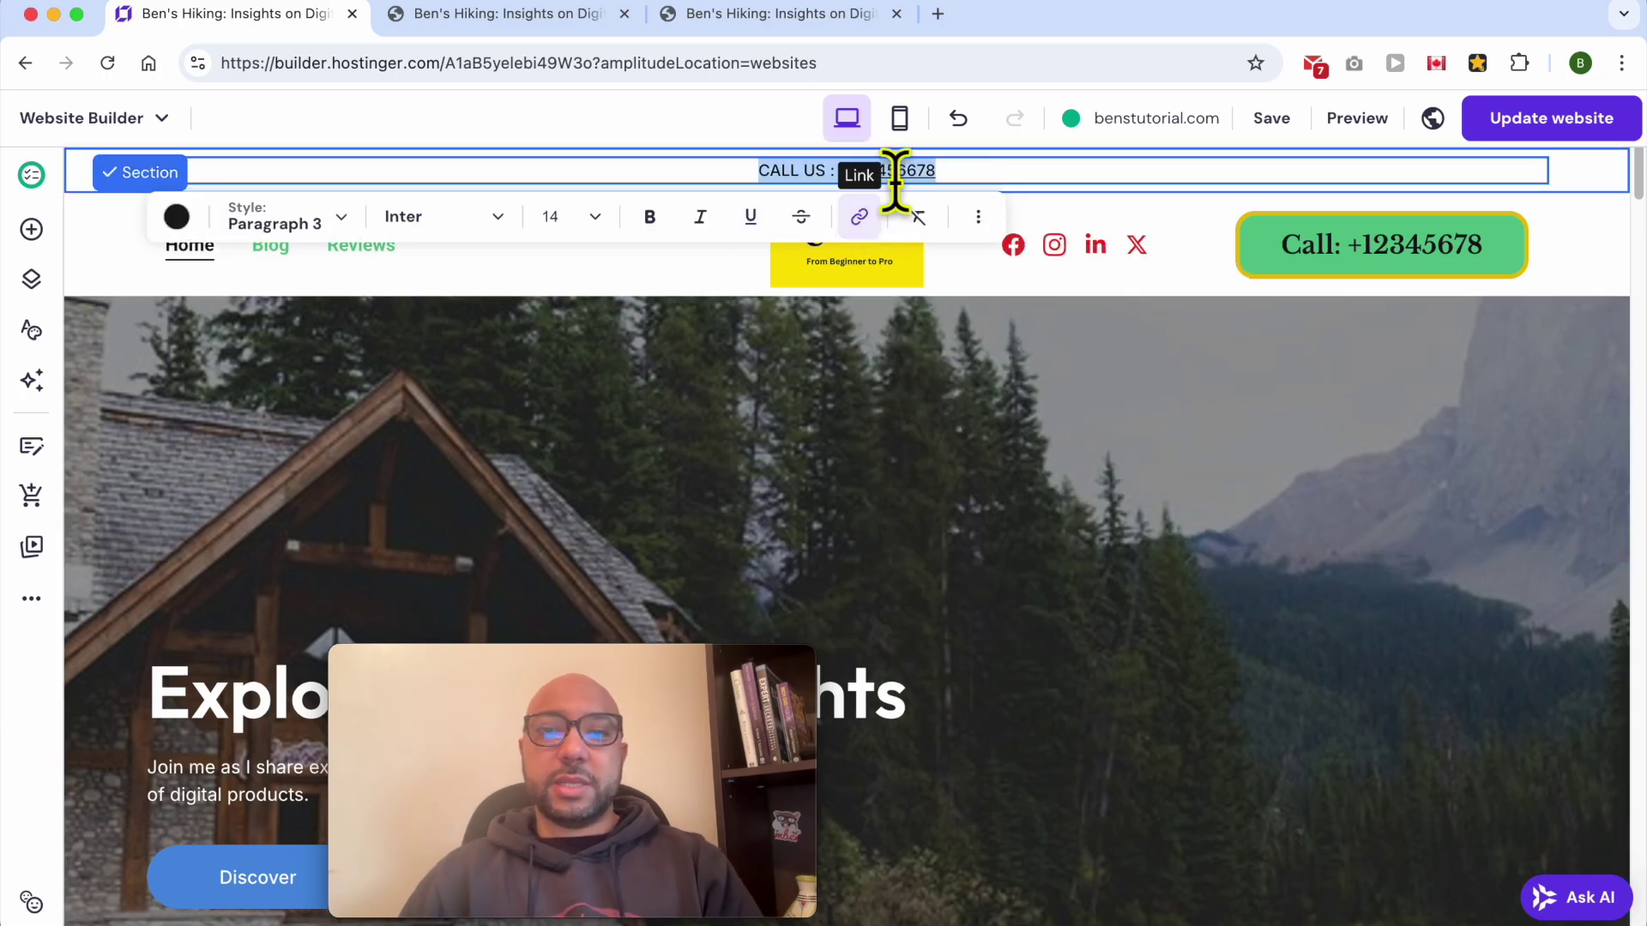
left_click(339, 221)
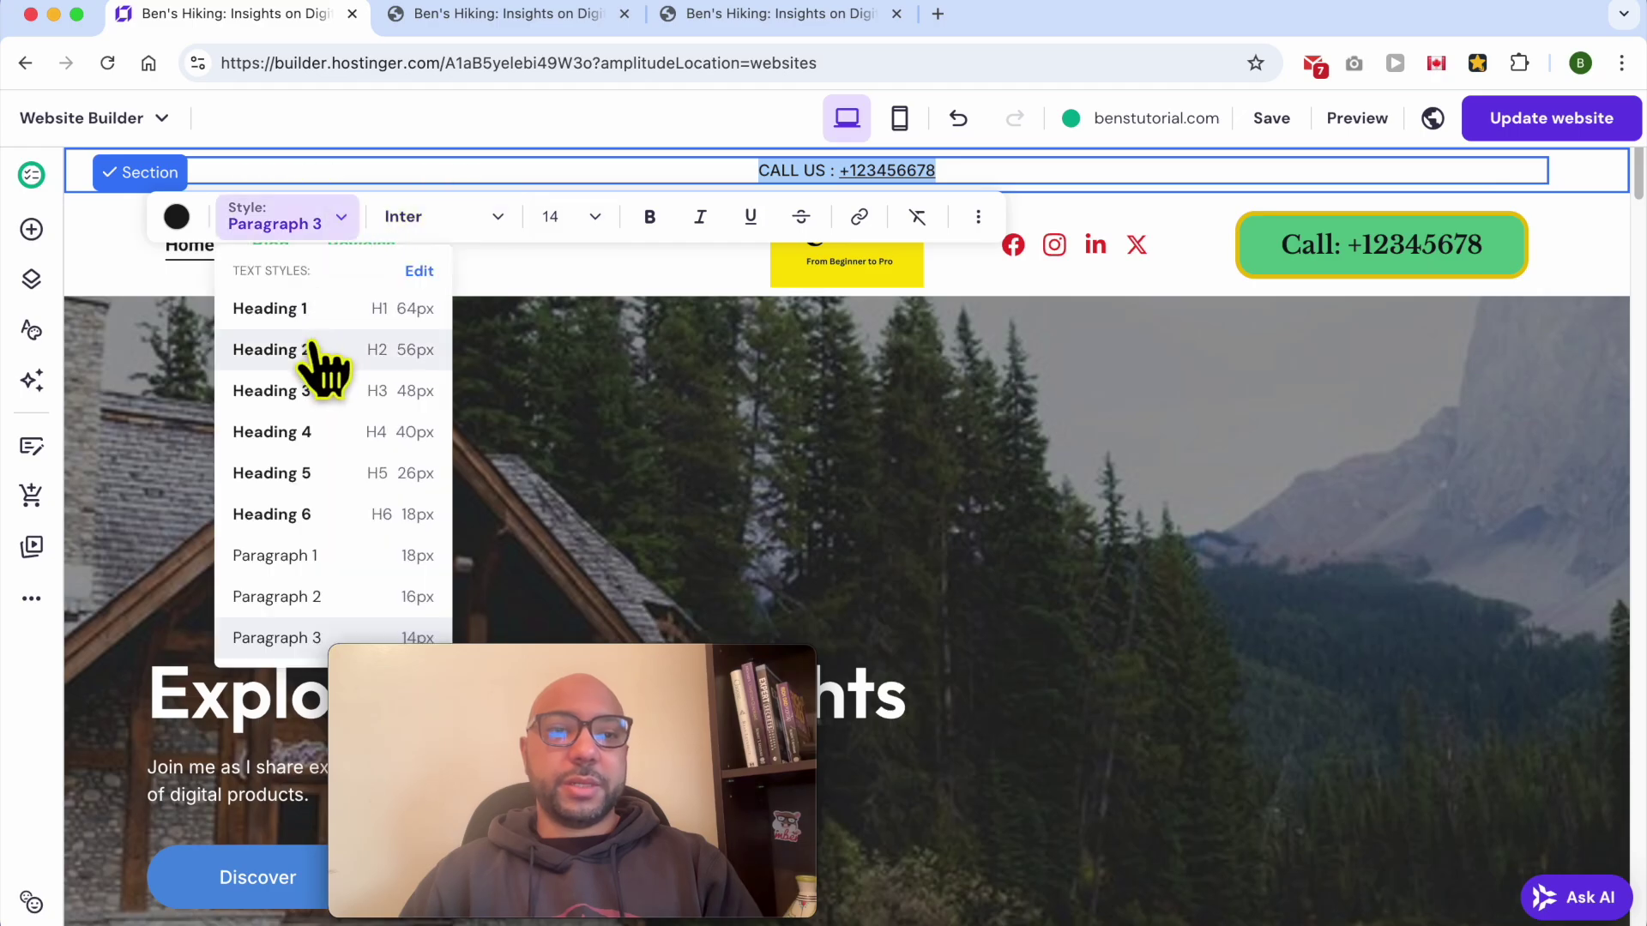
left_click(294, 439)
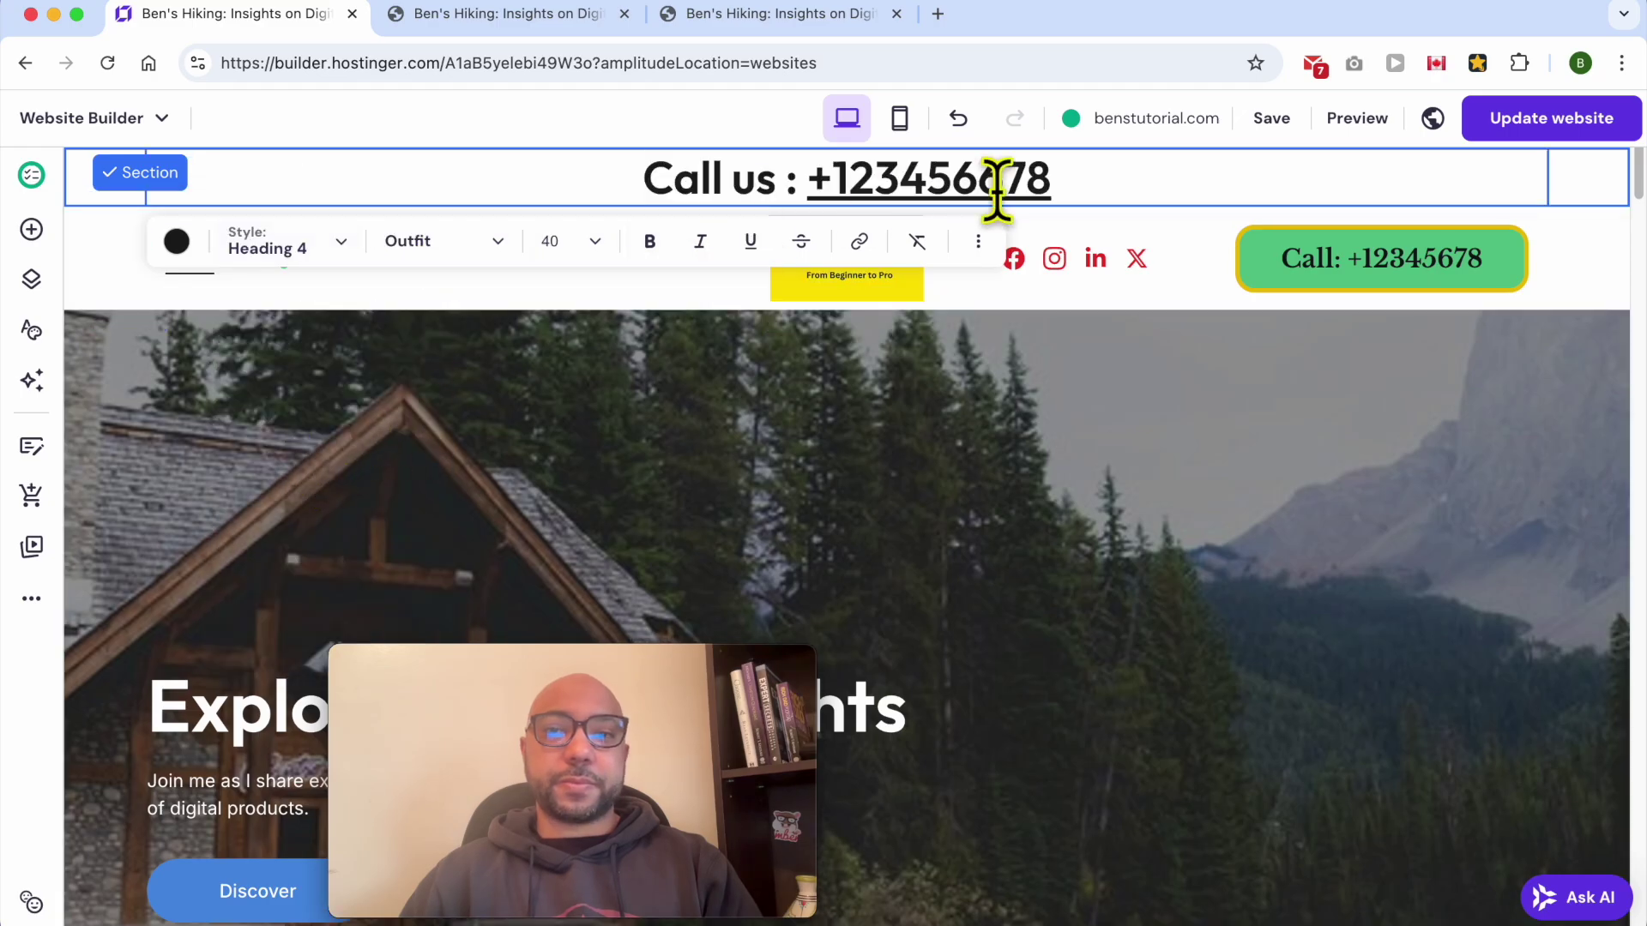
left_click_drag(1050, 180, 467, 195)
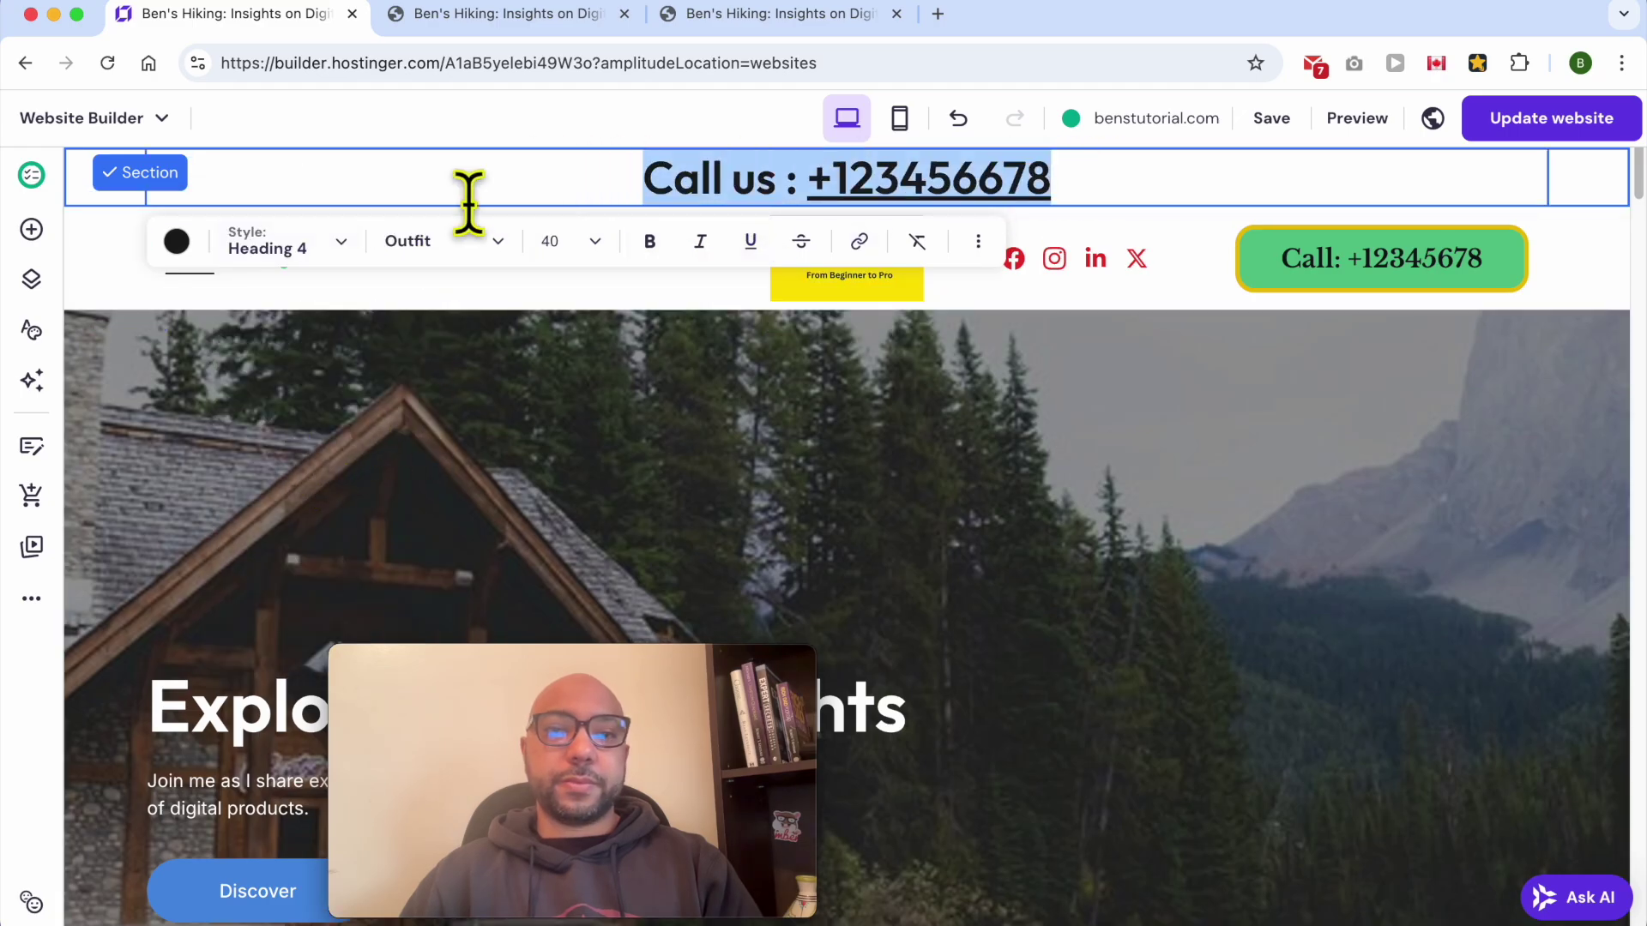
left_click(331, 254)
left_click(302, 539)
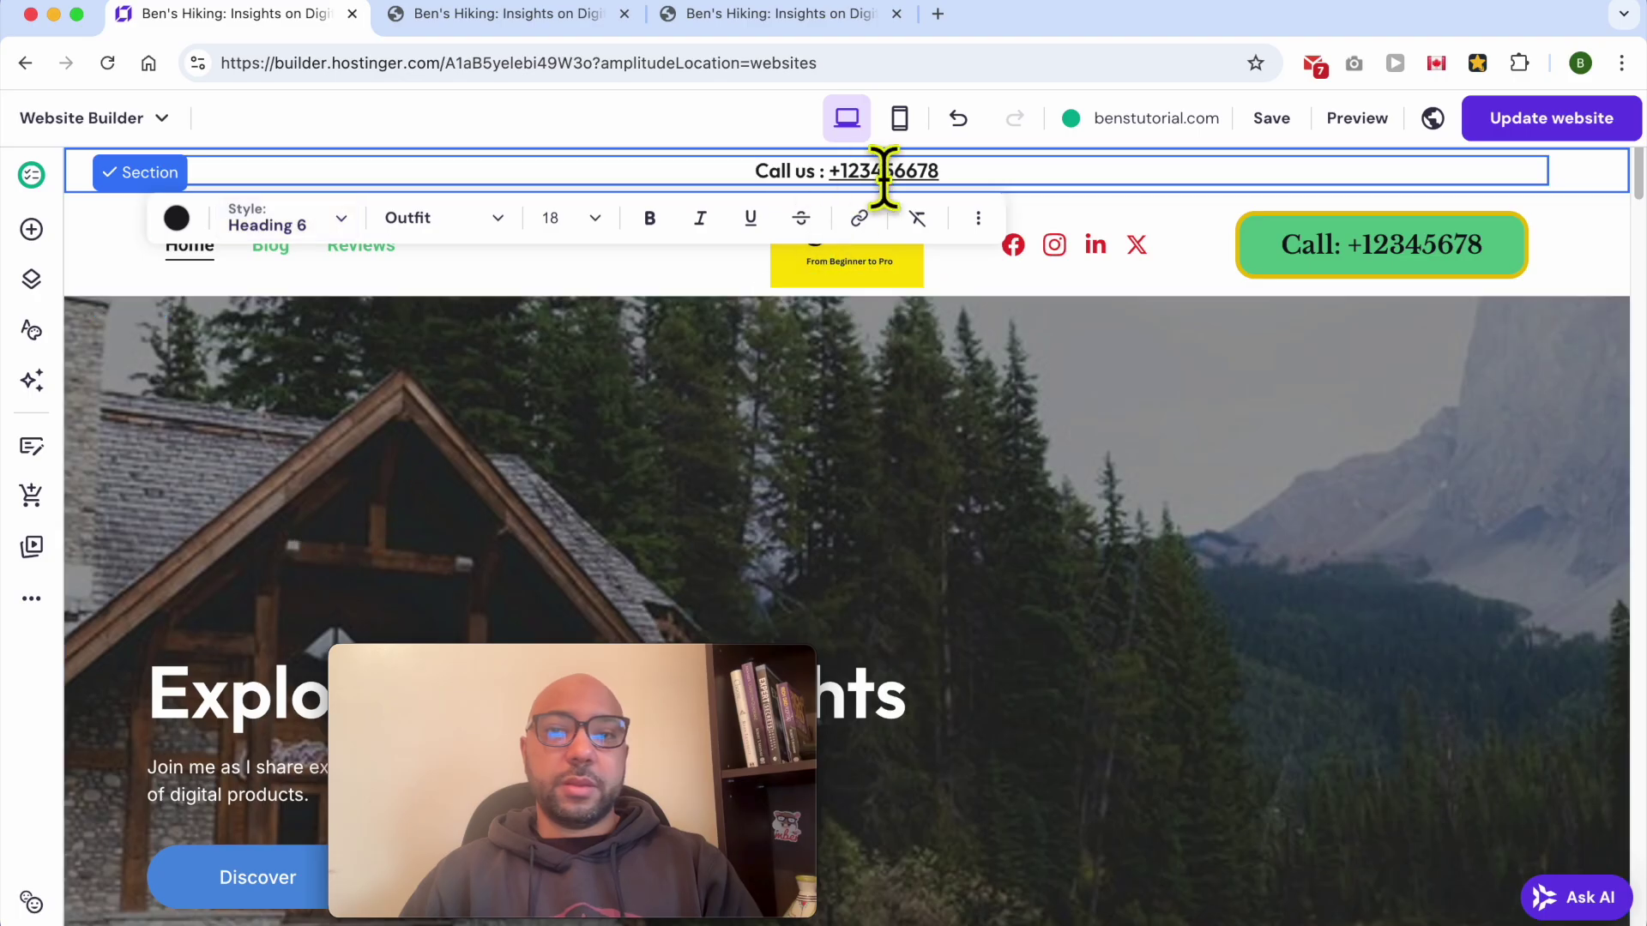
left_click_drag(935, 171, 738, 170)
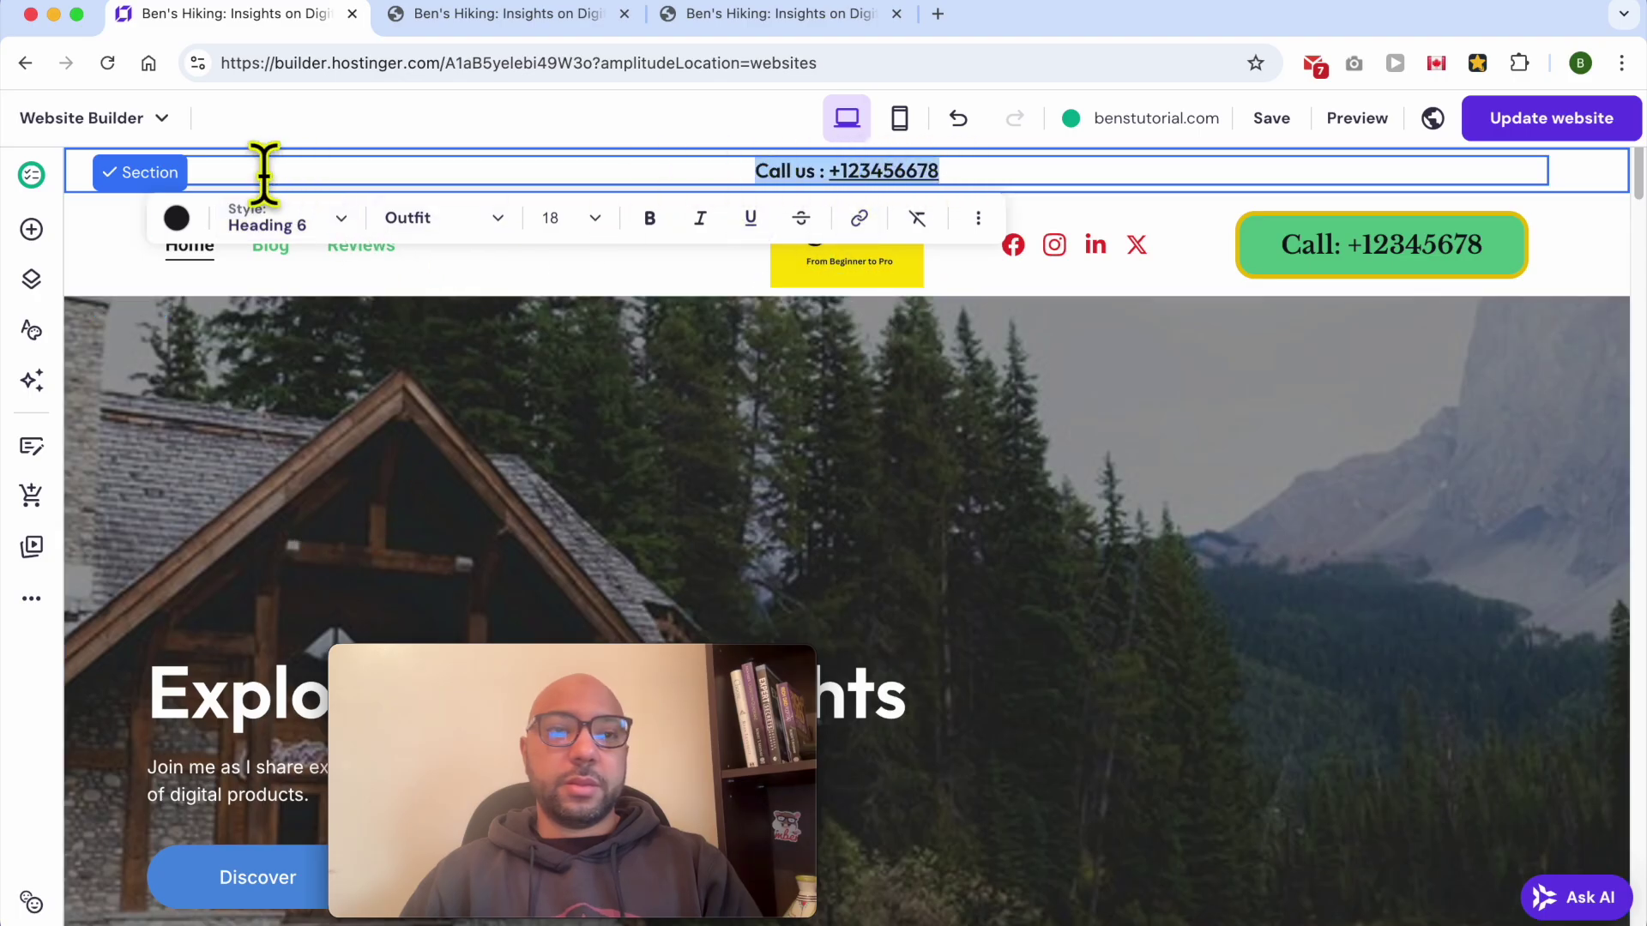
left_click(262, 225)
left_click(323, 476)
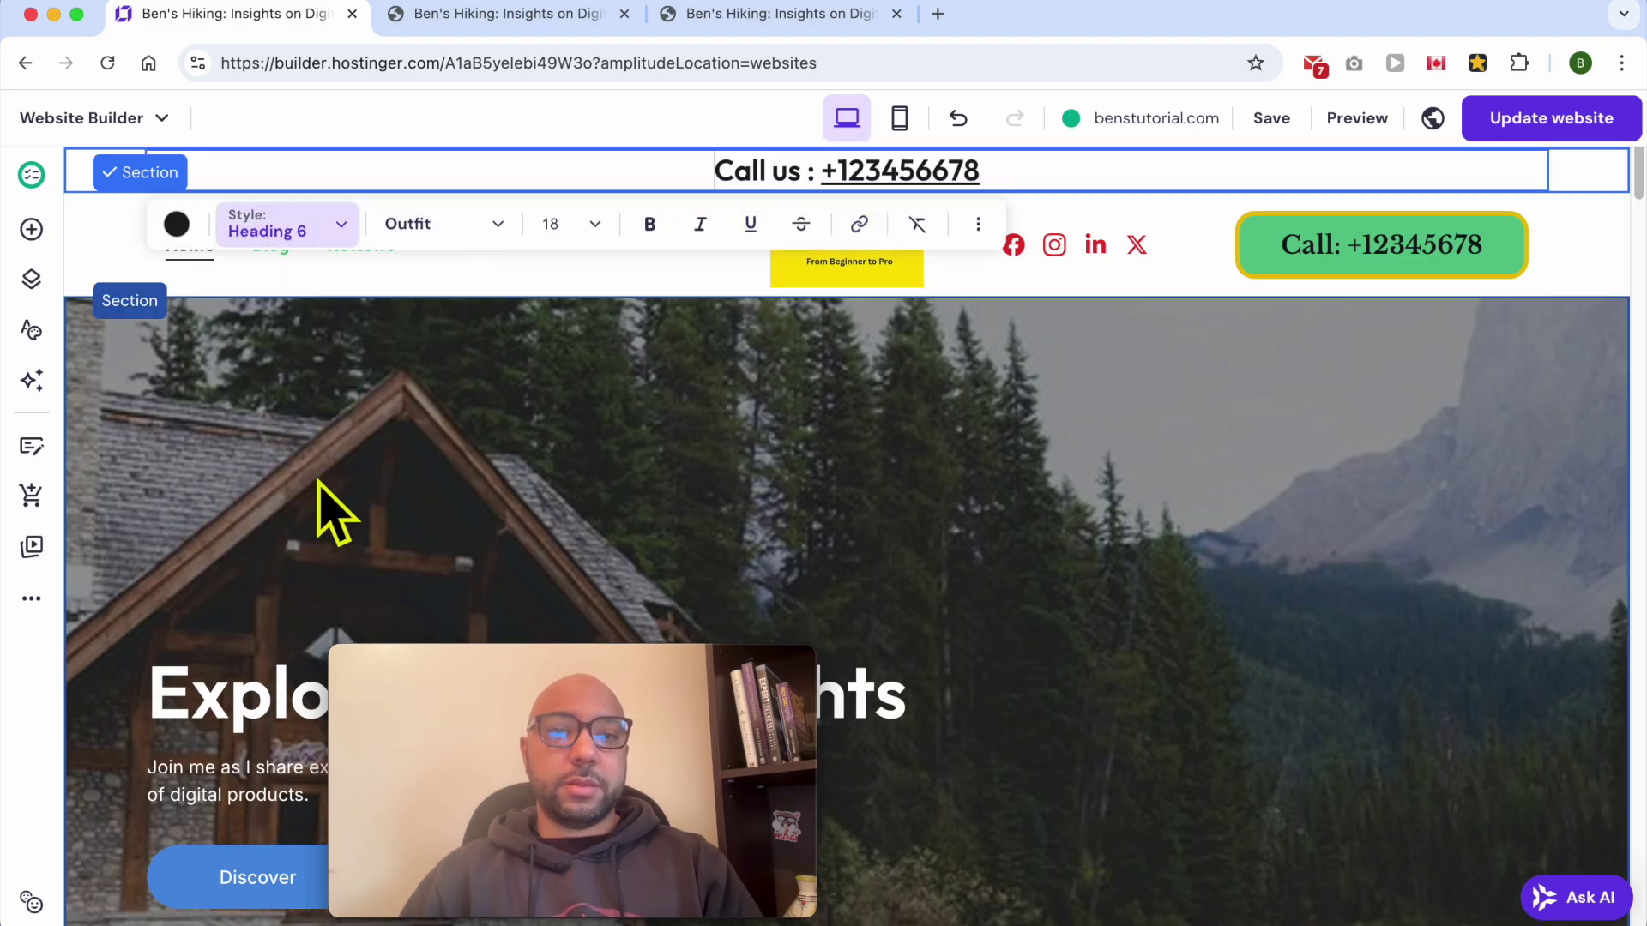
left_click(85, 191)
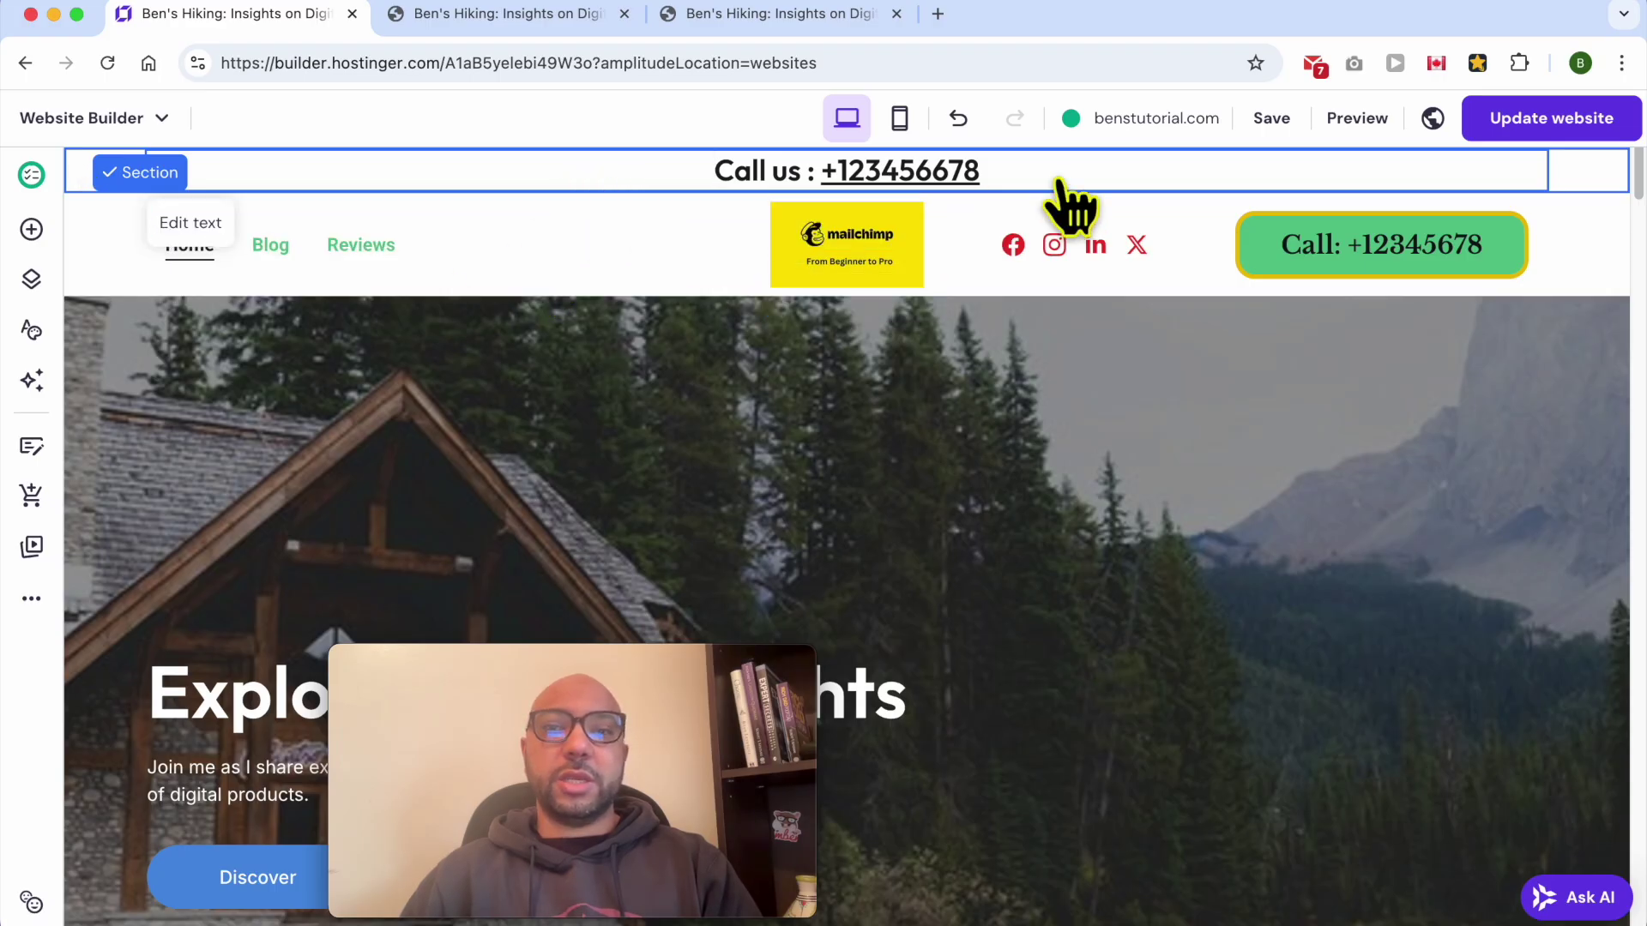
left_click(1595, 187)
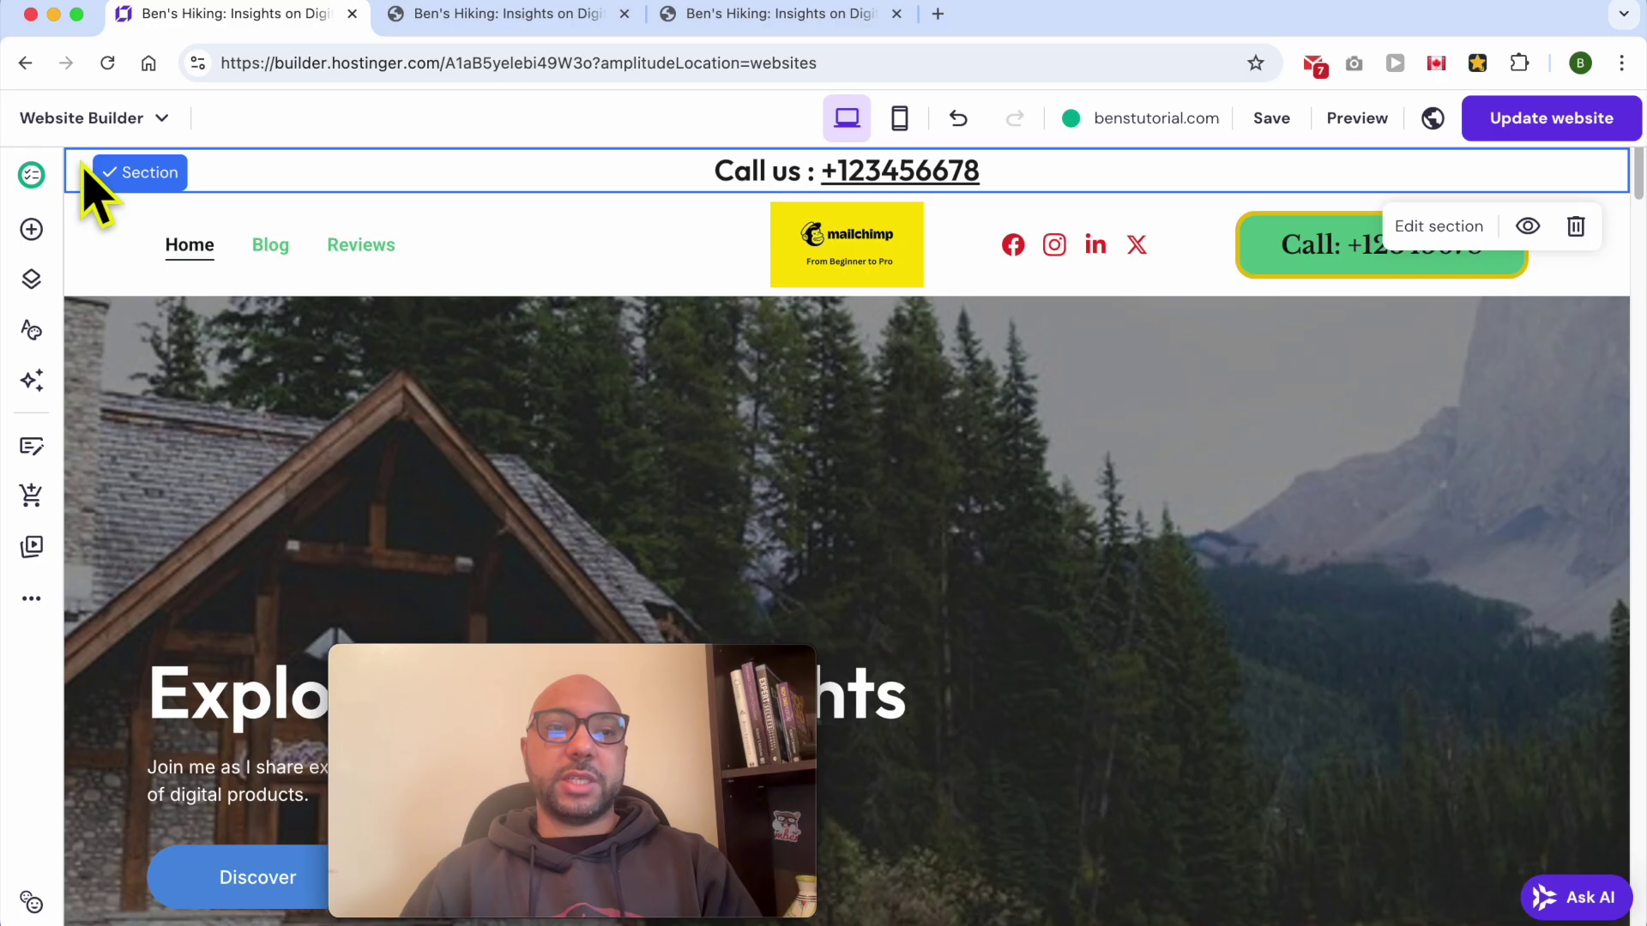
- Set the top bar section's background colour to light green (#bbfada)
left_click(1469, 230)
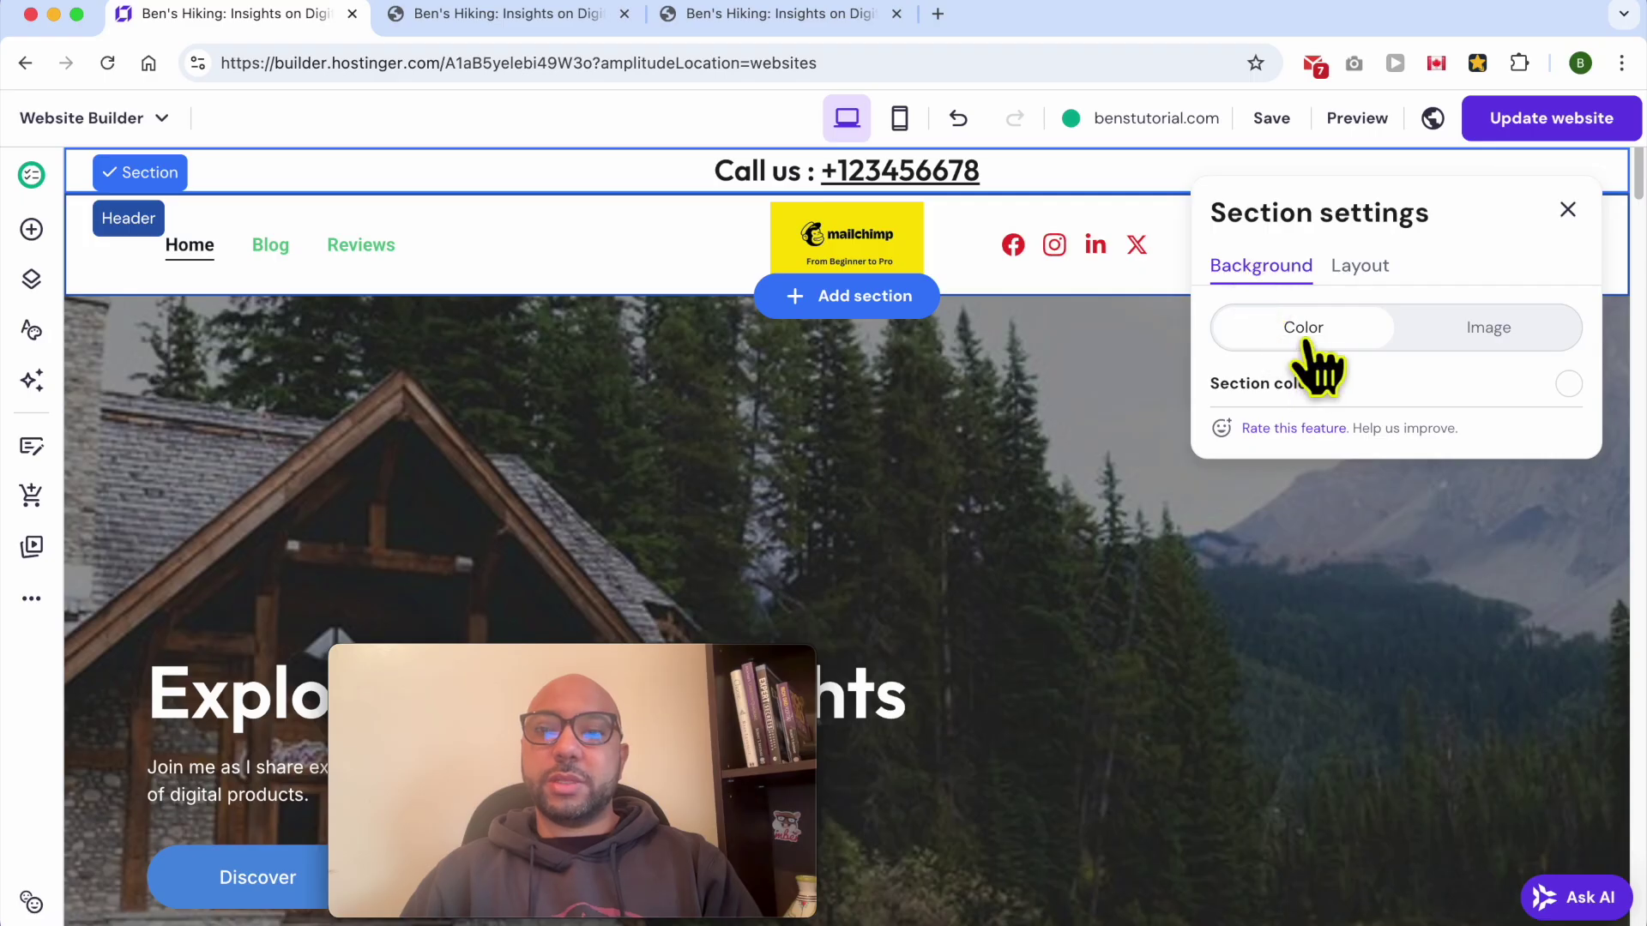
left_click(1566, 384)
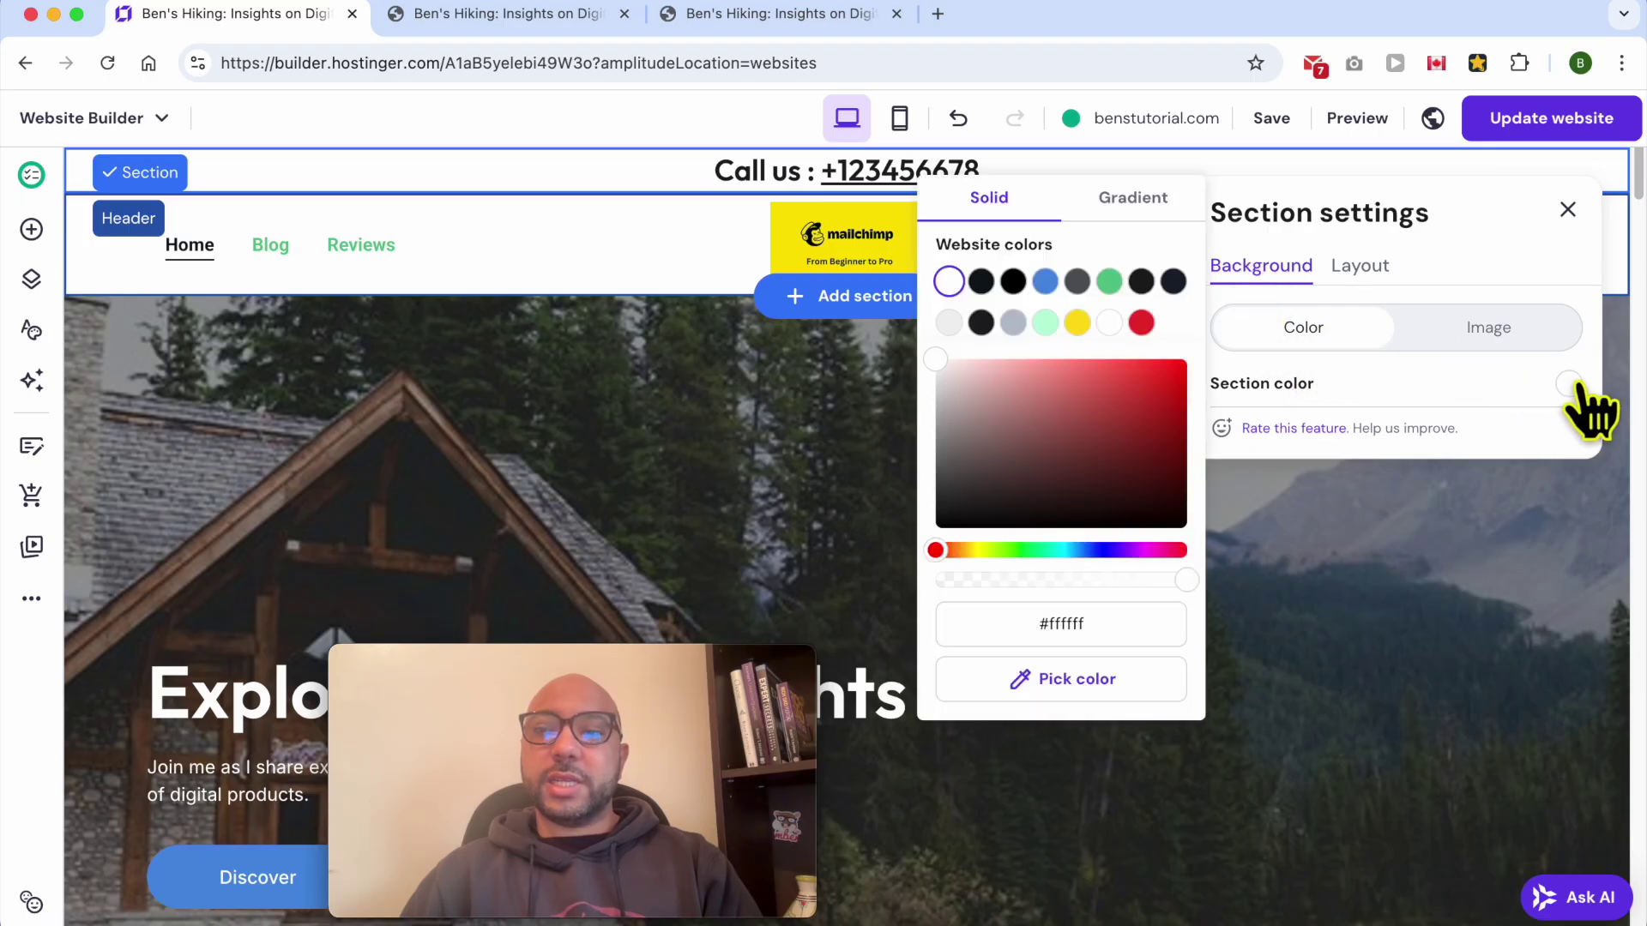
left_click(1044, 322)
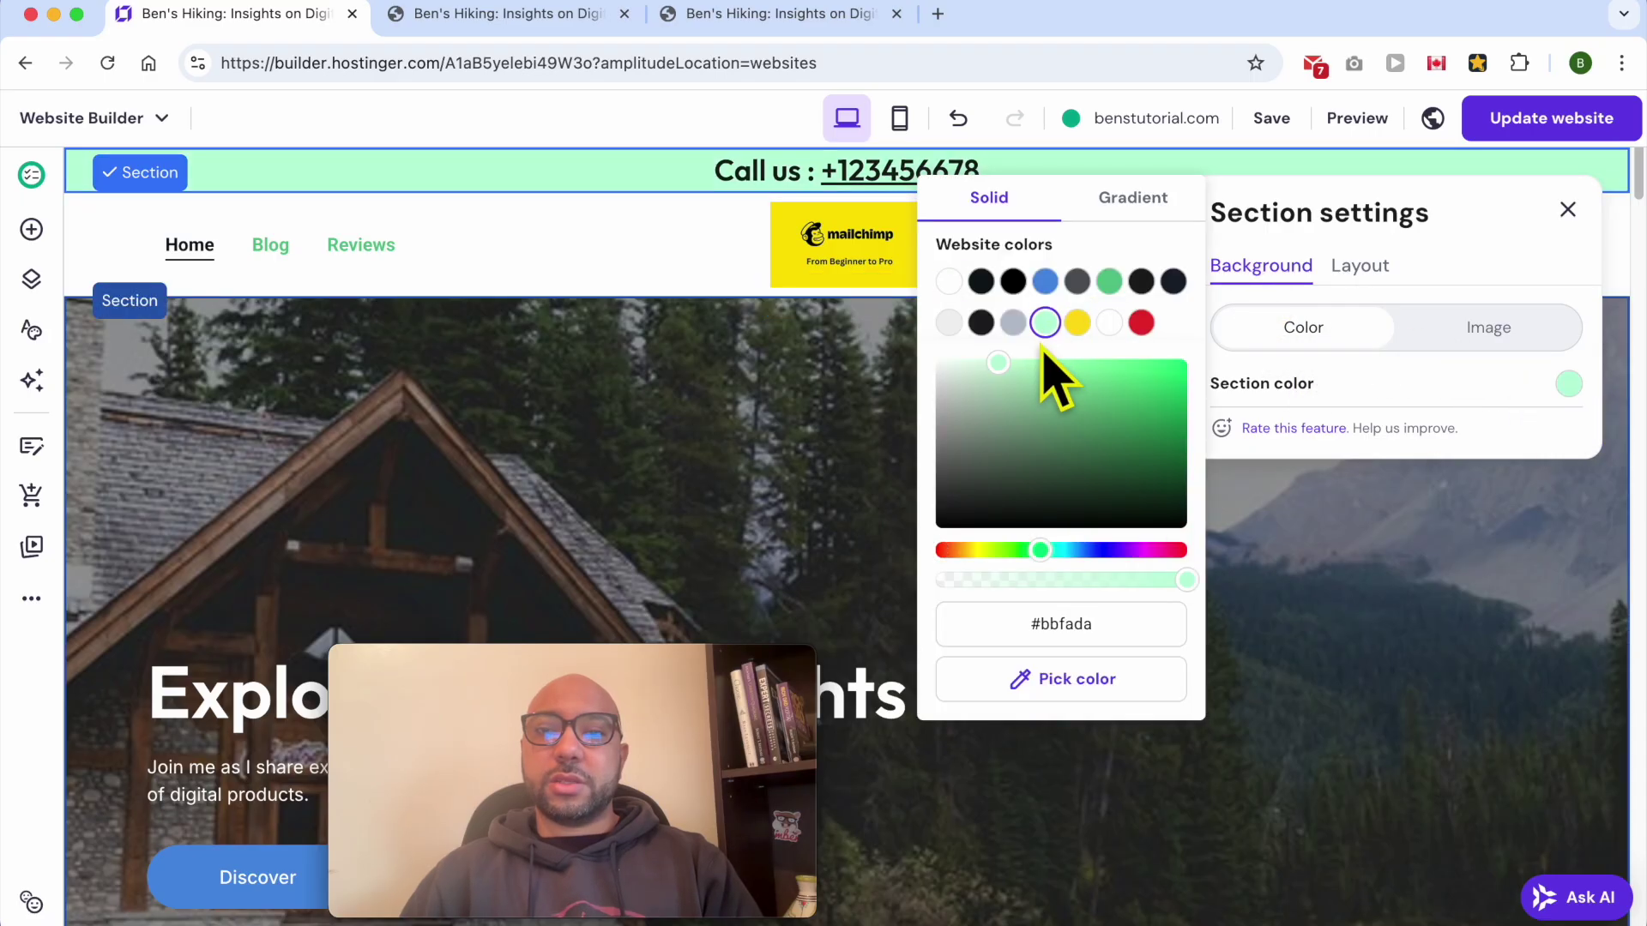
left_click(1312, 600)
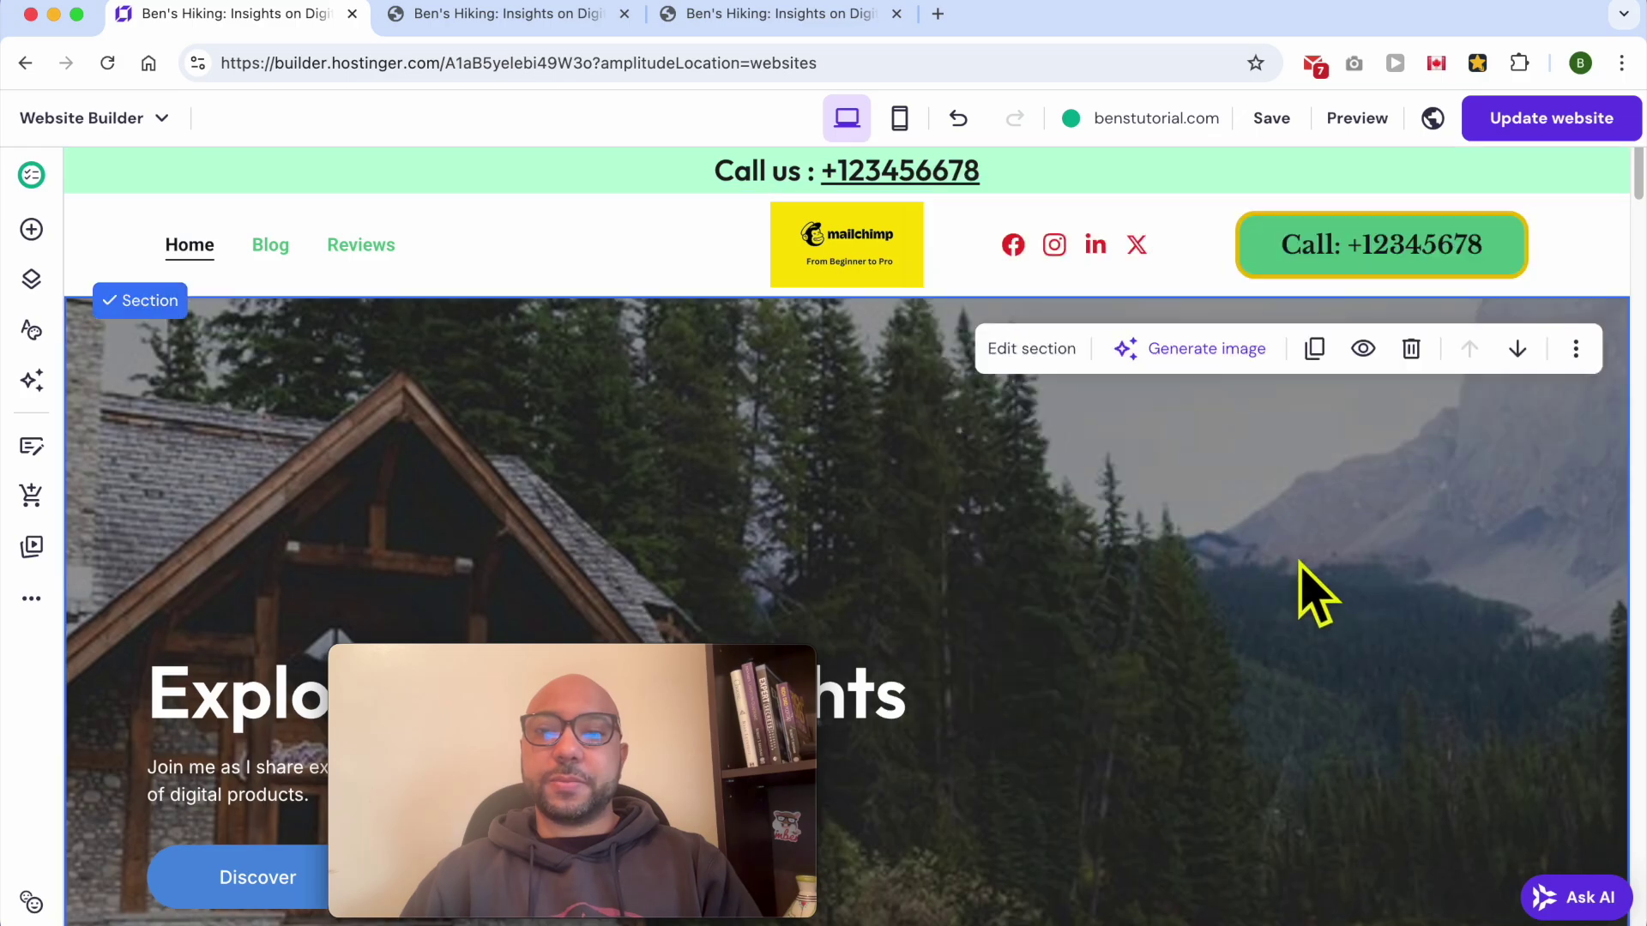
- Update the website and confirm the mint-green Call us bar stays pinned on the live site
left_click(1547, 123)
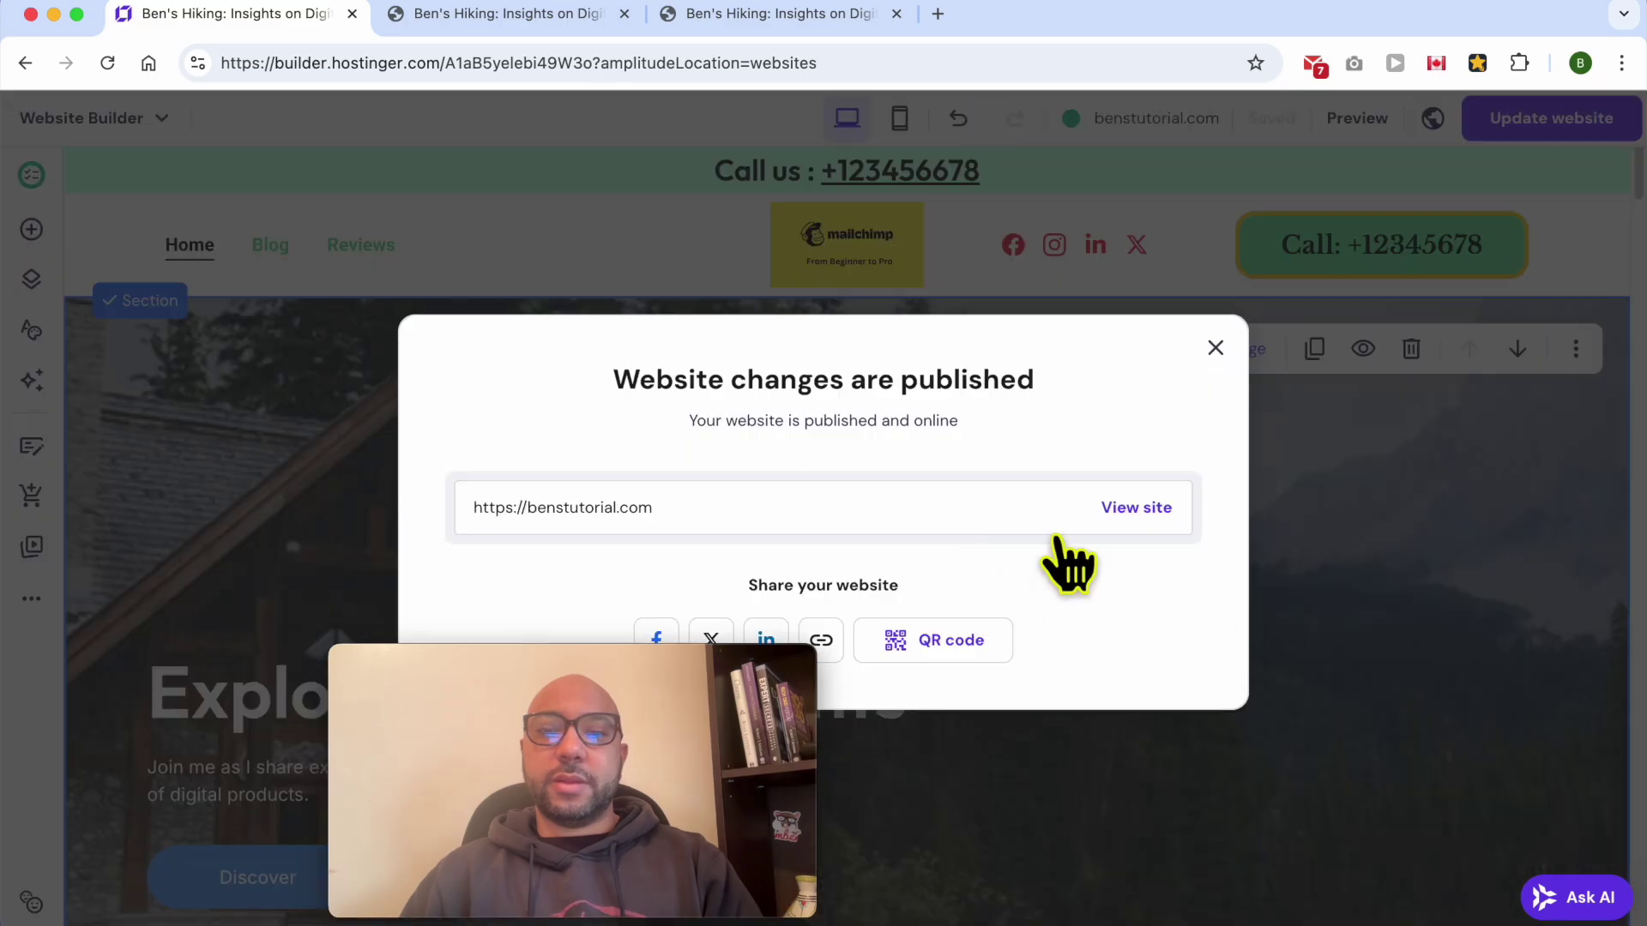
left_click(1137, 510)
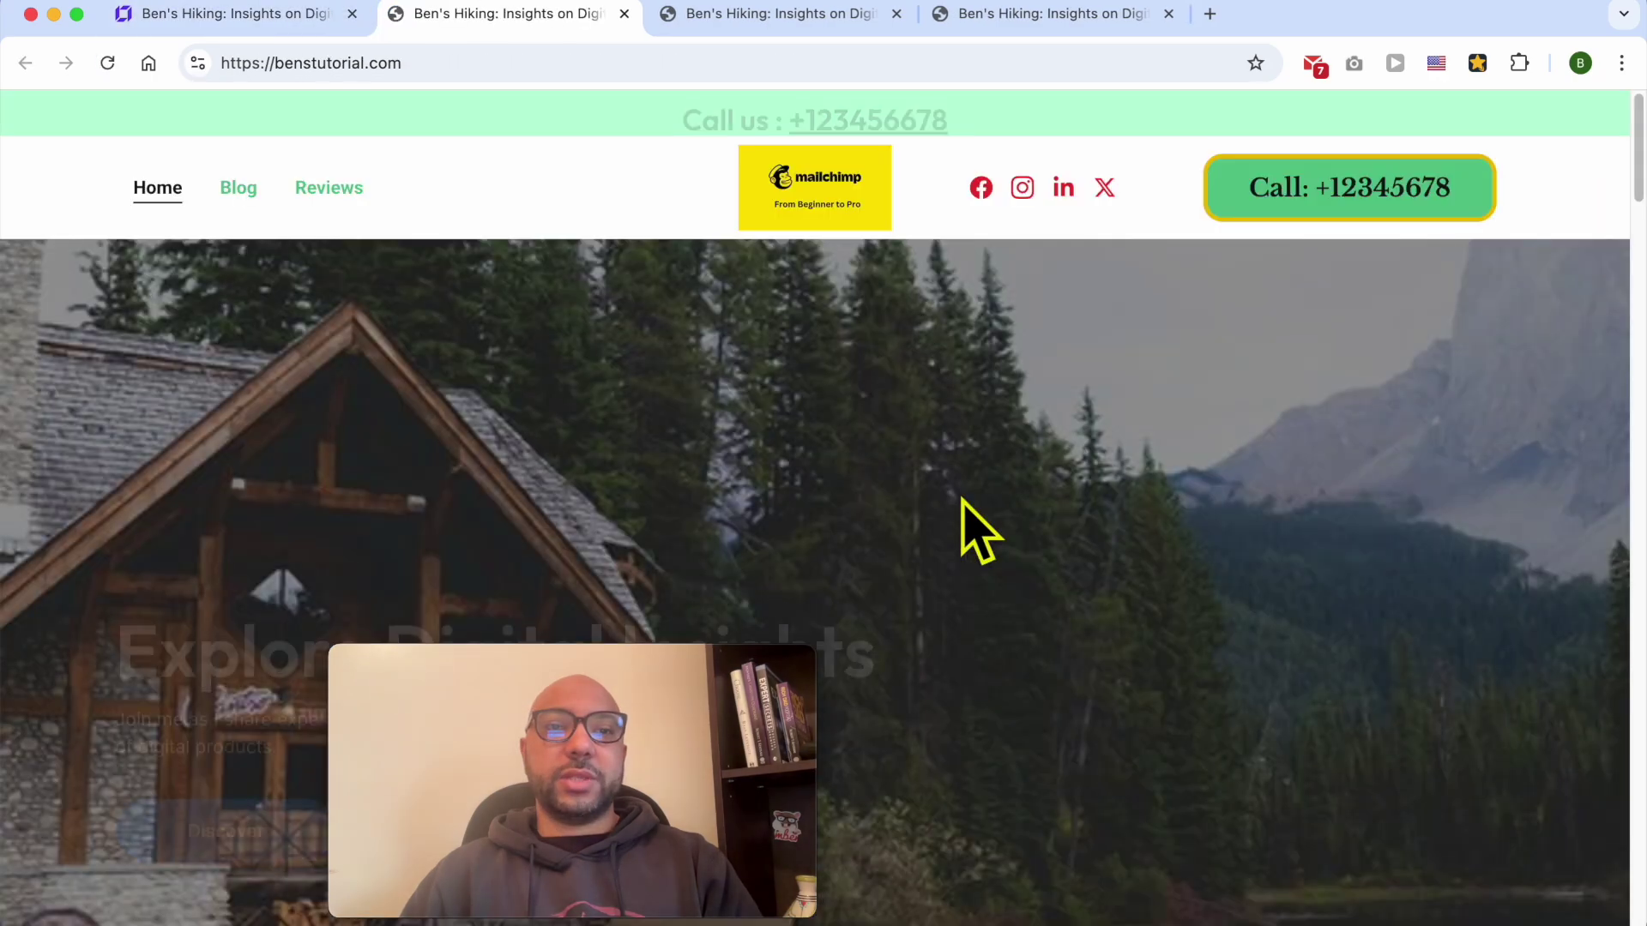
scroll(1042, 485, "down", 7)
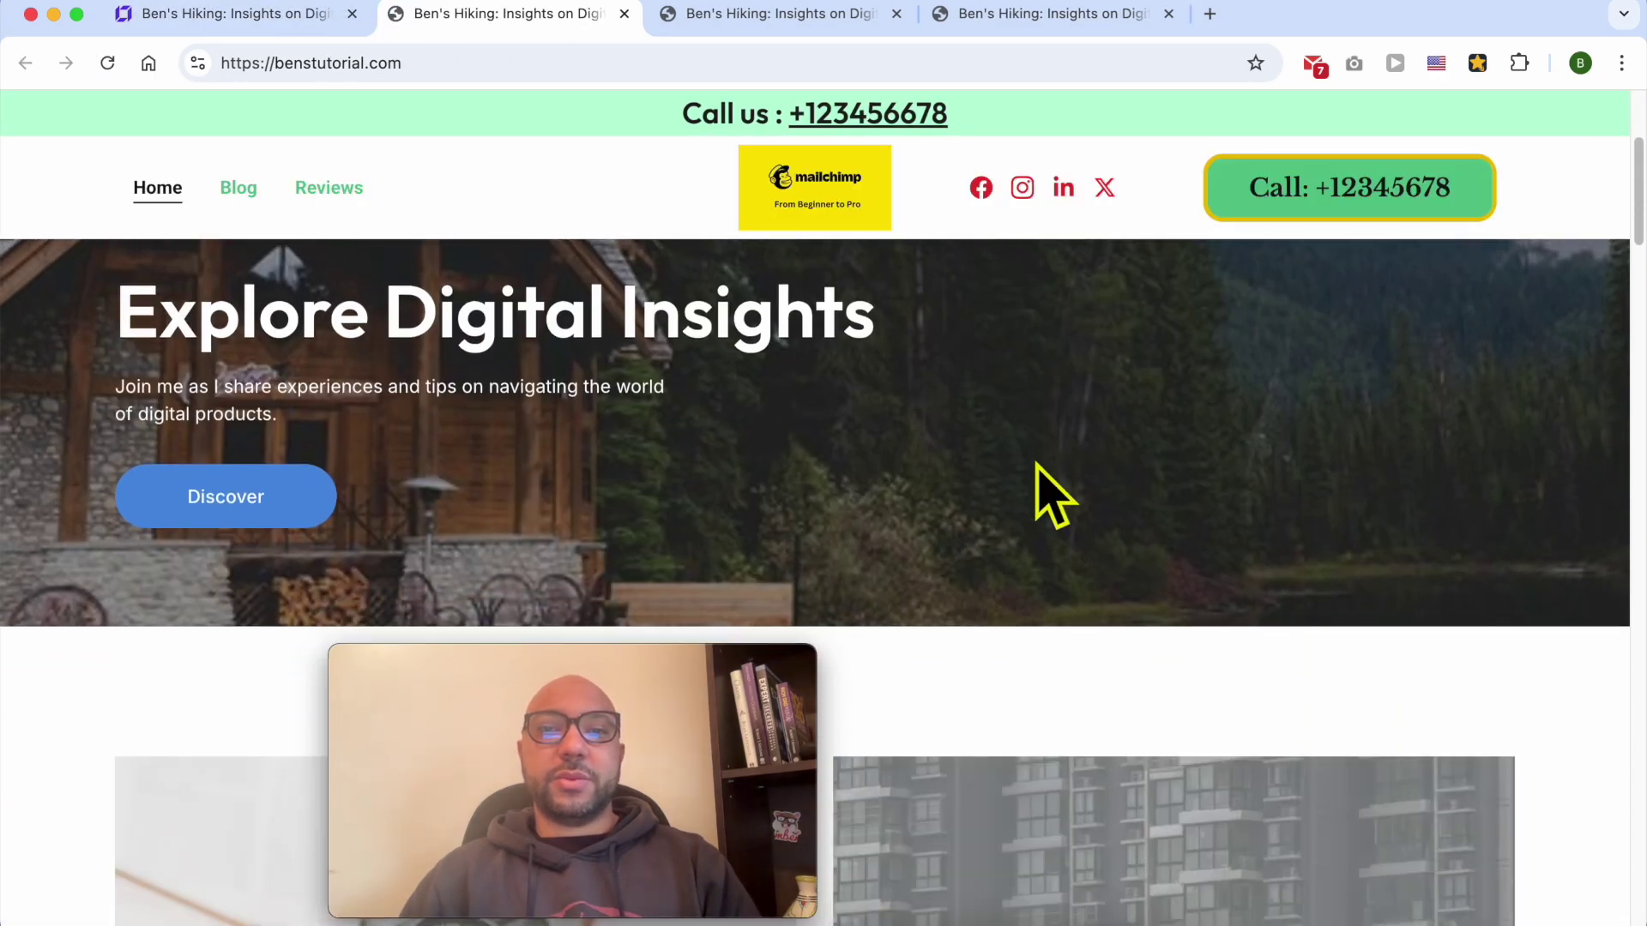
scroll(1047, 480, "down", 5)
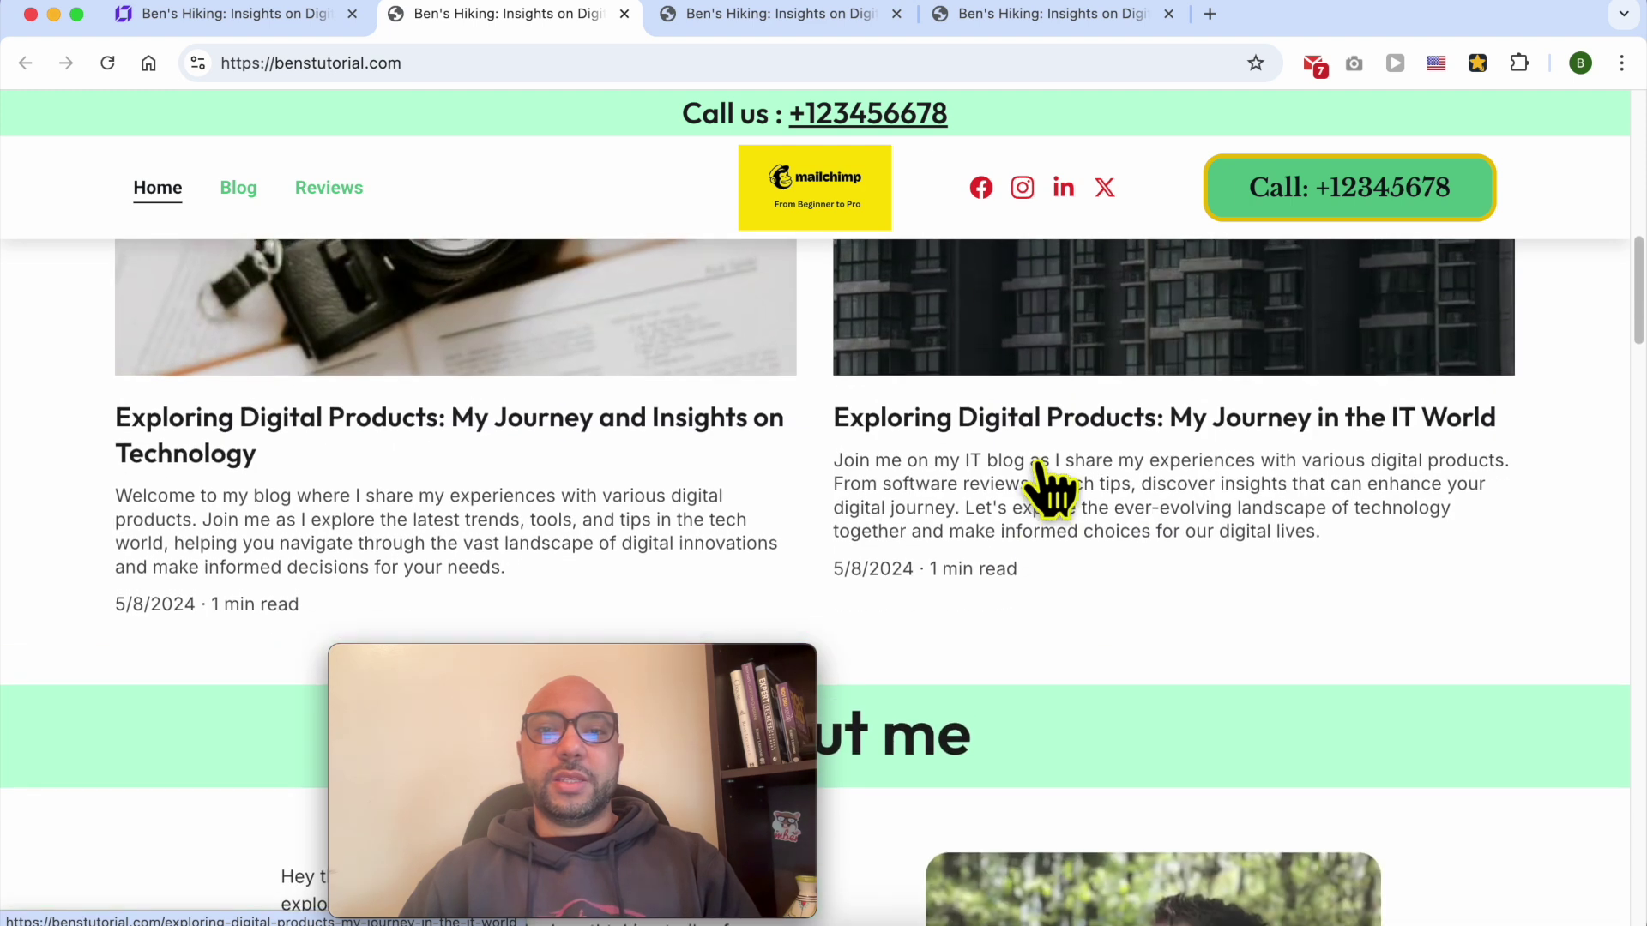
left_click_drag(957, 137, 672, 140)
left_click(631, 137)
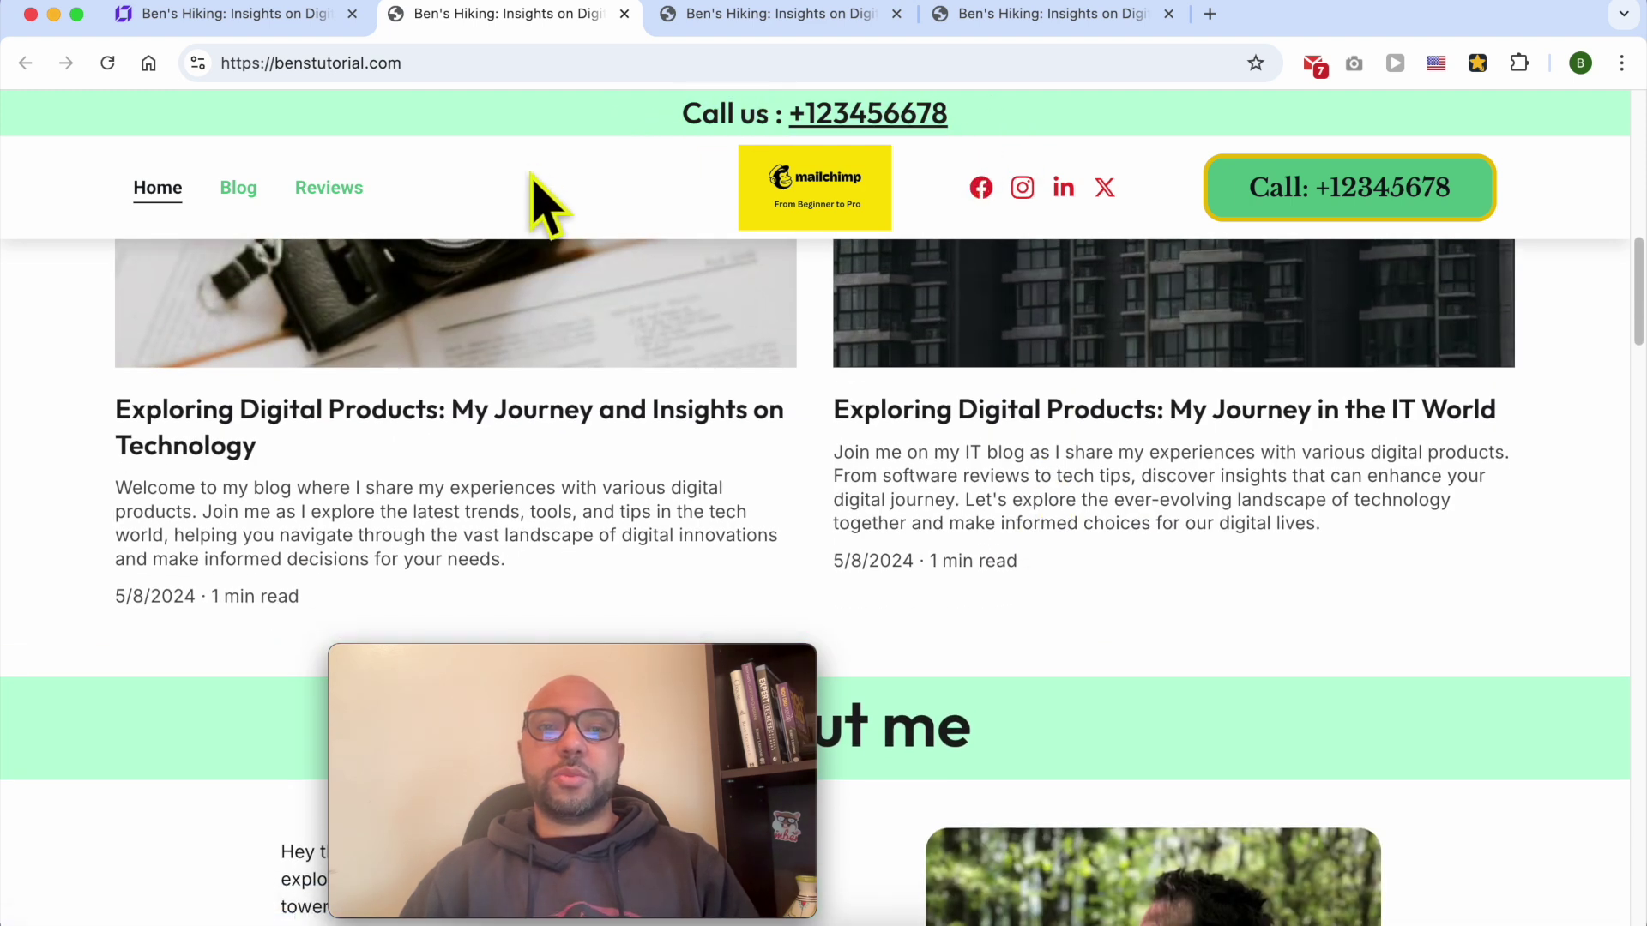
left_click_drag(661, 121, 1072, 105)
scroll(1072, 105, "up", 1)
left_click(590, 176)
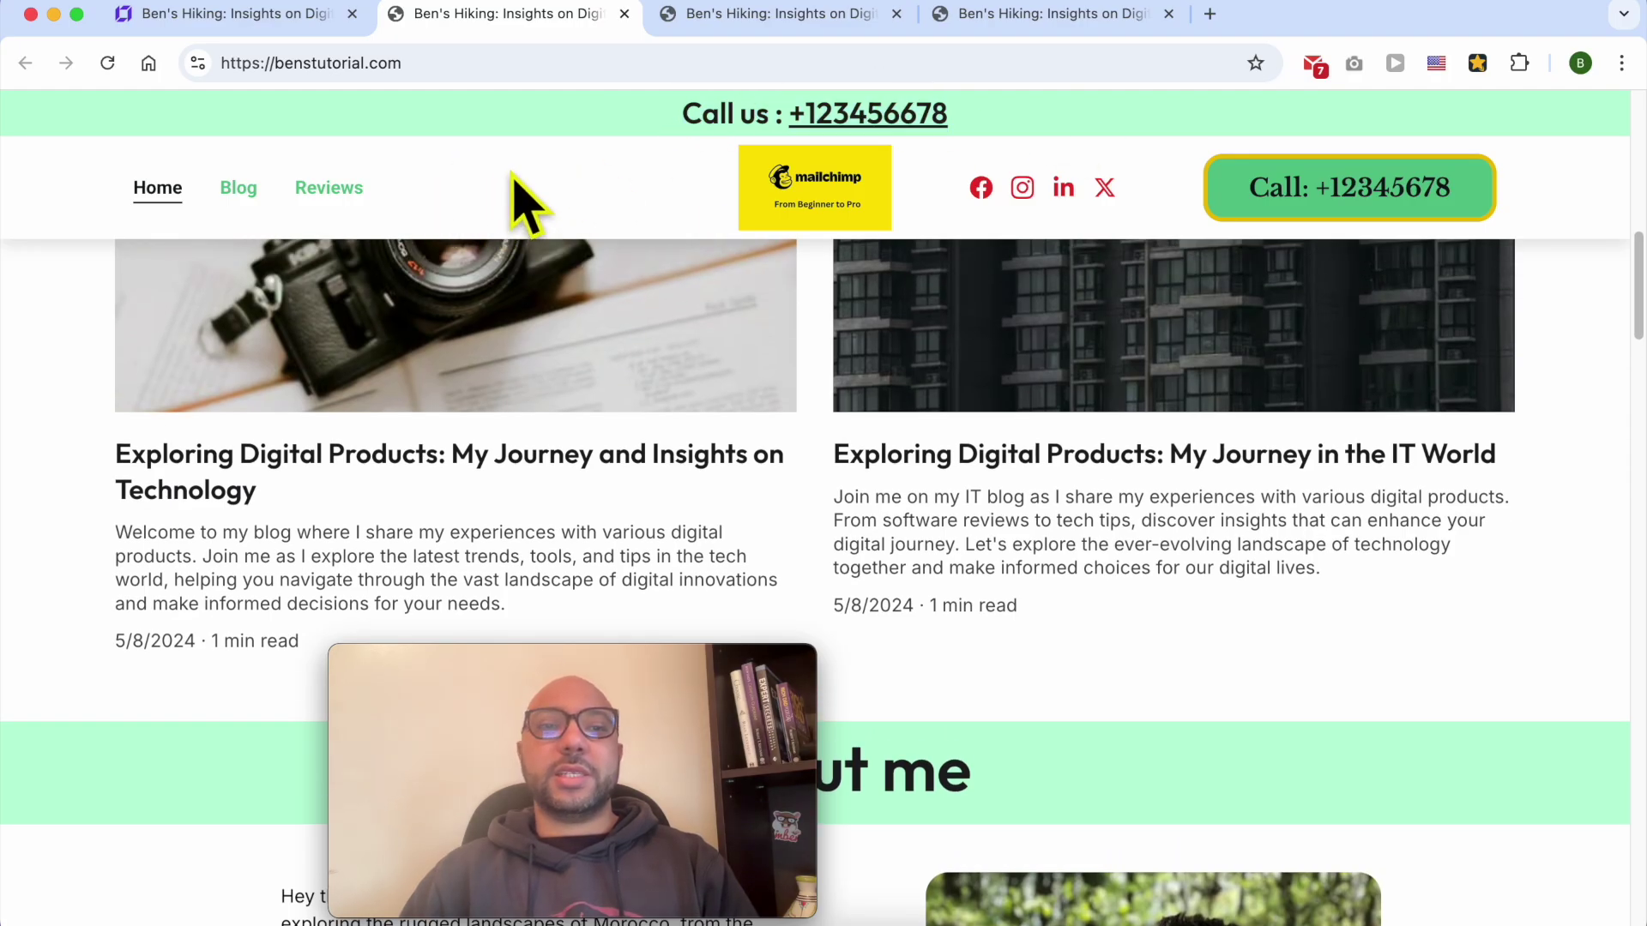
left_click(279, 17)
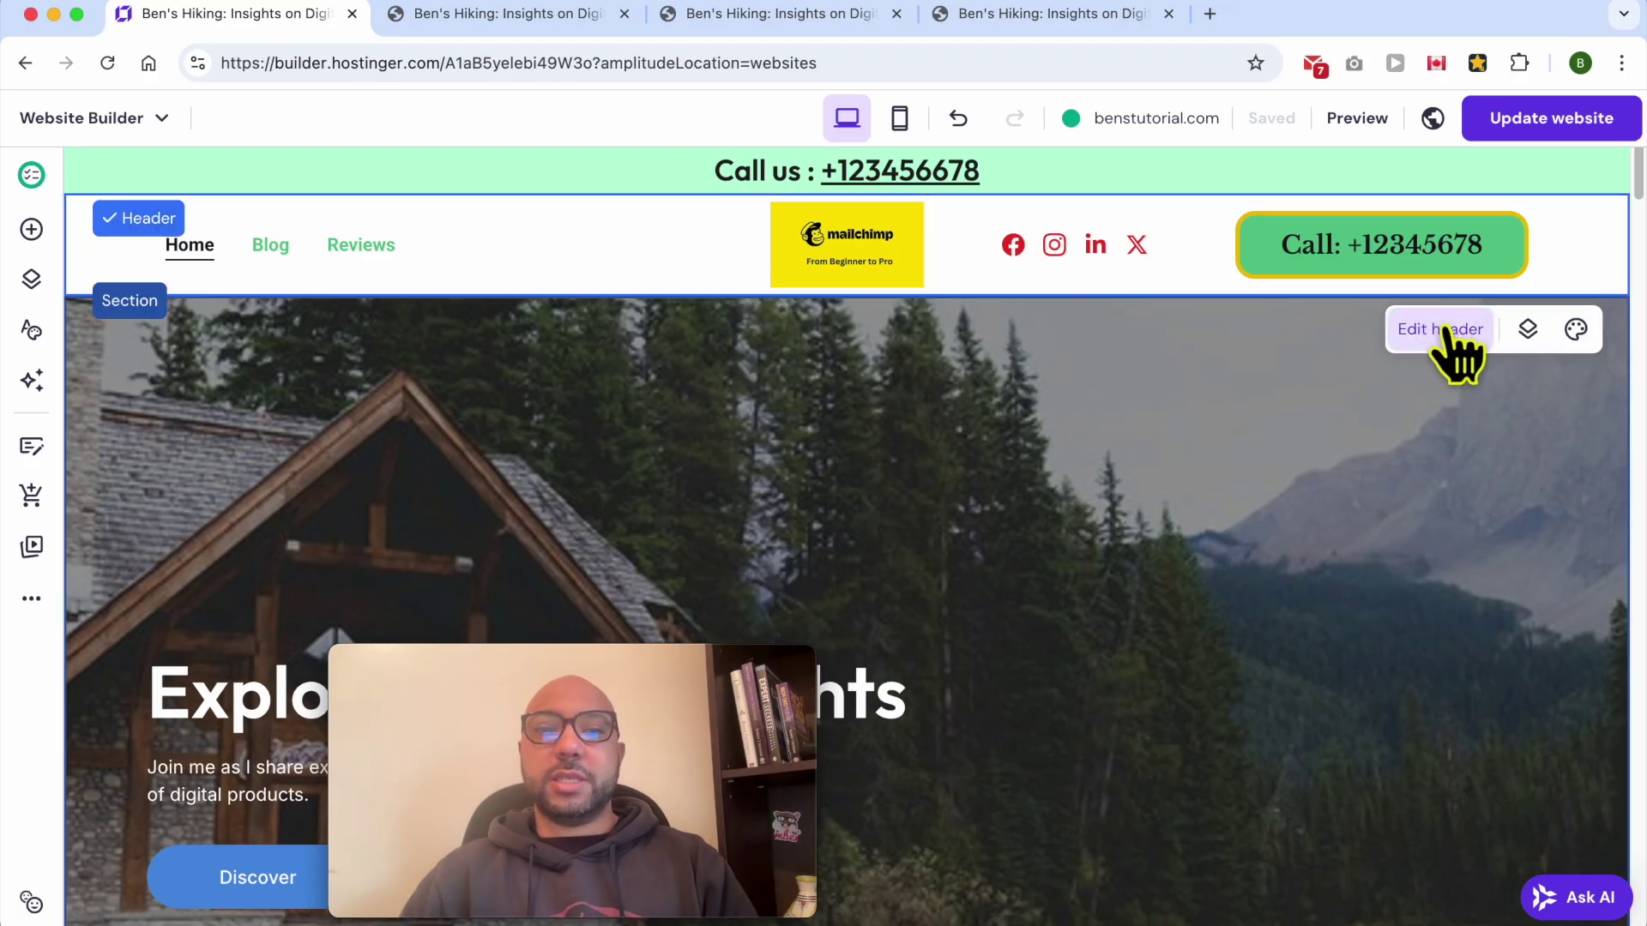
- Turn off the header's Make header sticky option and republish the website
left_click(1441, 339)
left_click(1551, 426)
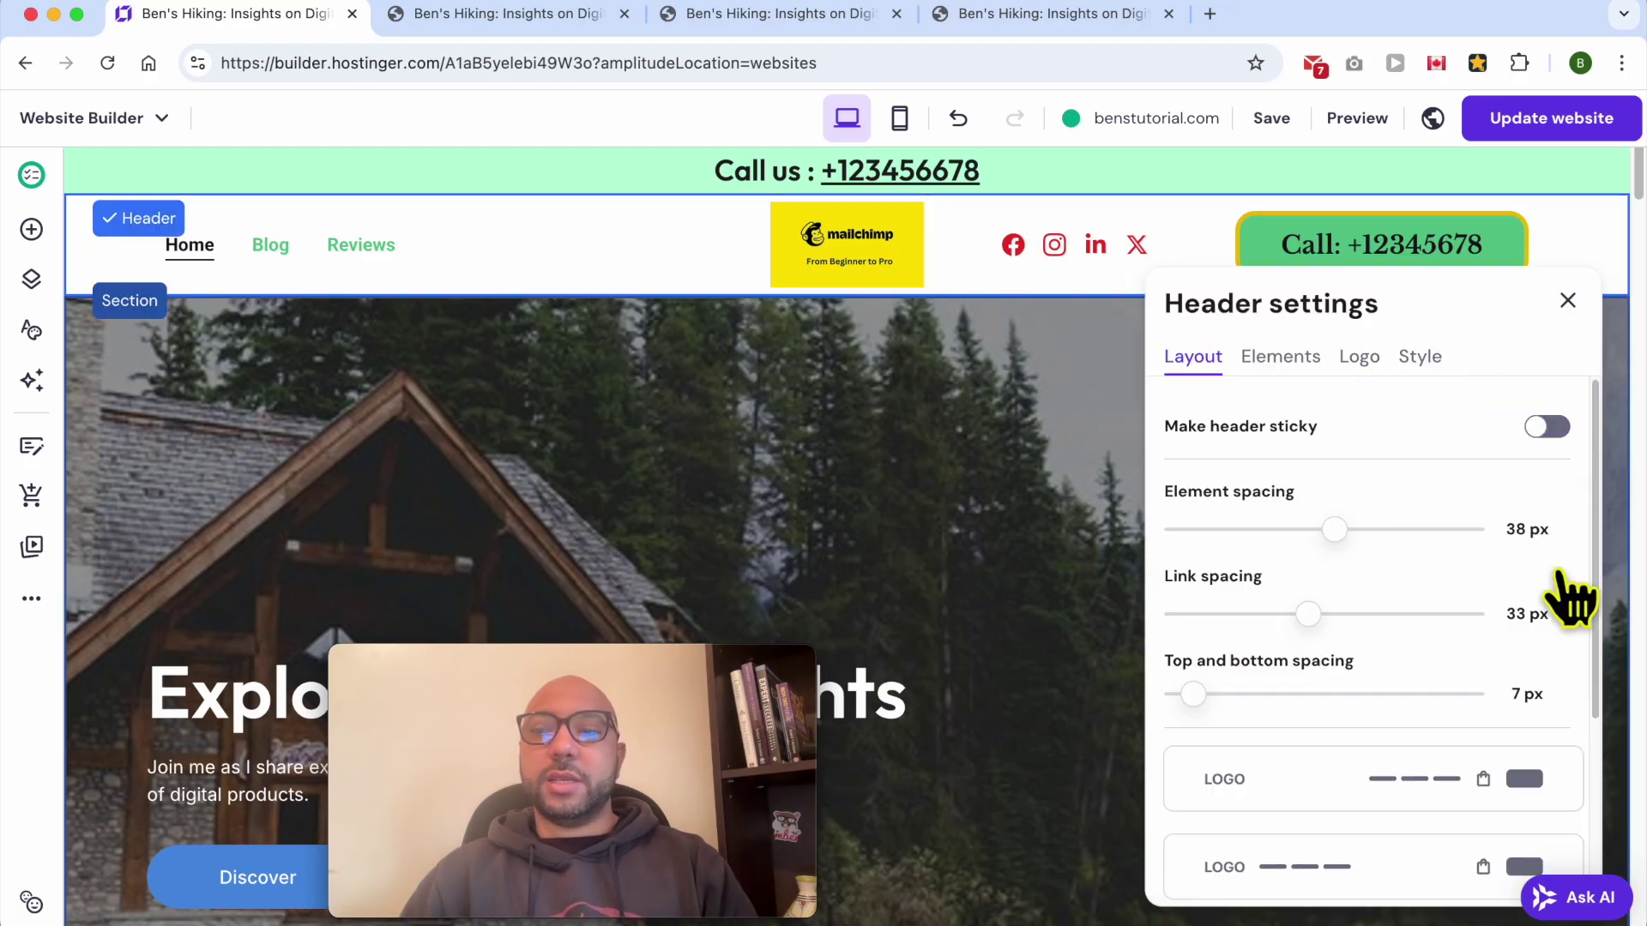
left_click(1554, 120)
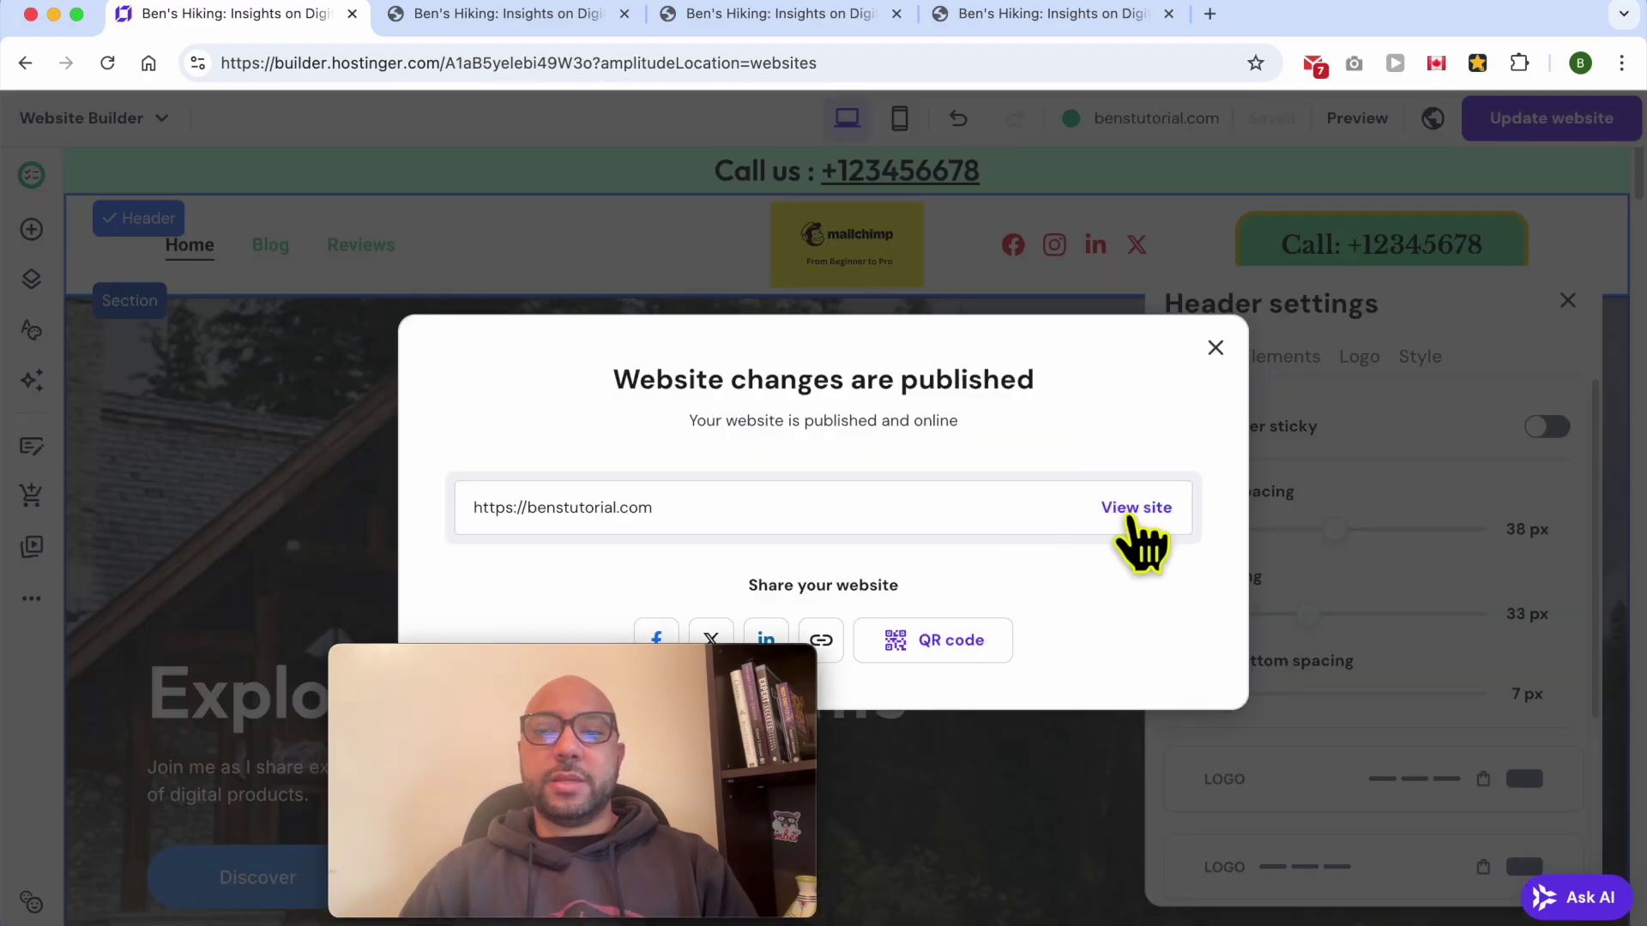
- Scroll the live site to verify only the Call us bar stays pinned
left_click(1129, 513)
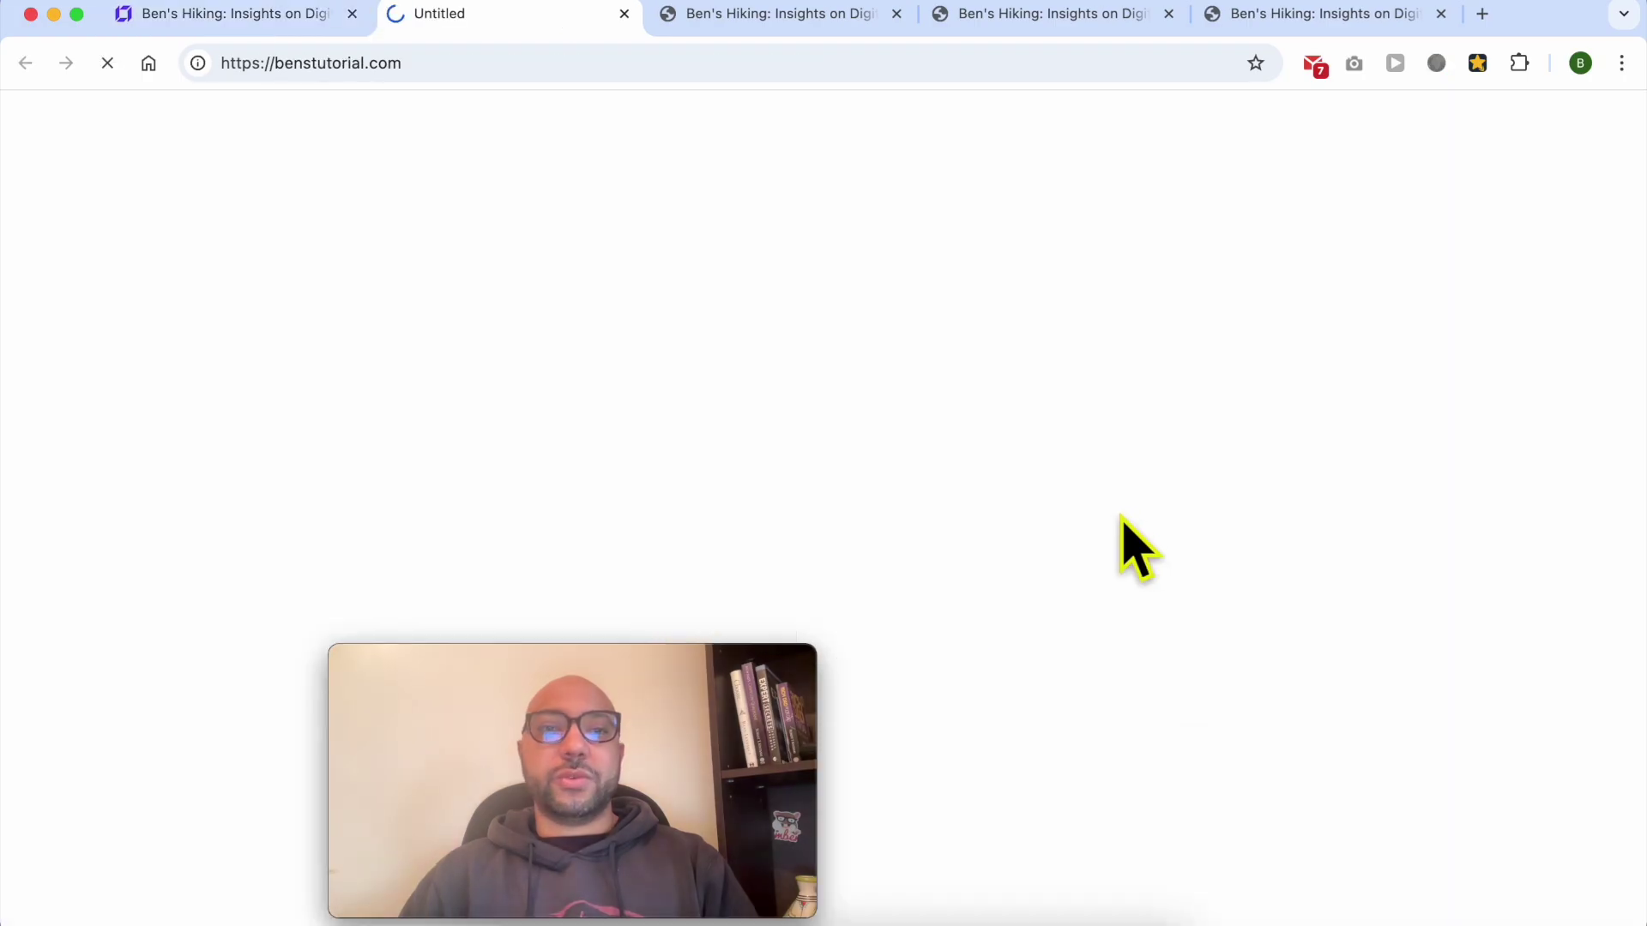
scroll(1121, 544, "down", 5)
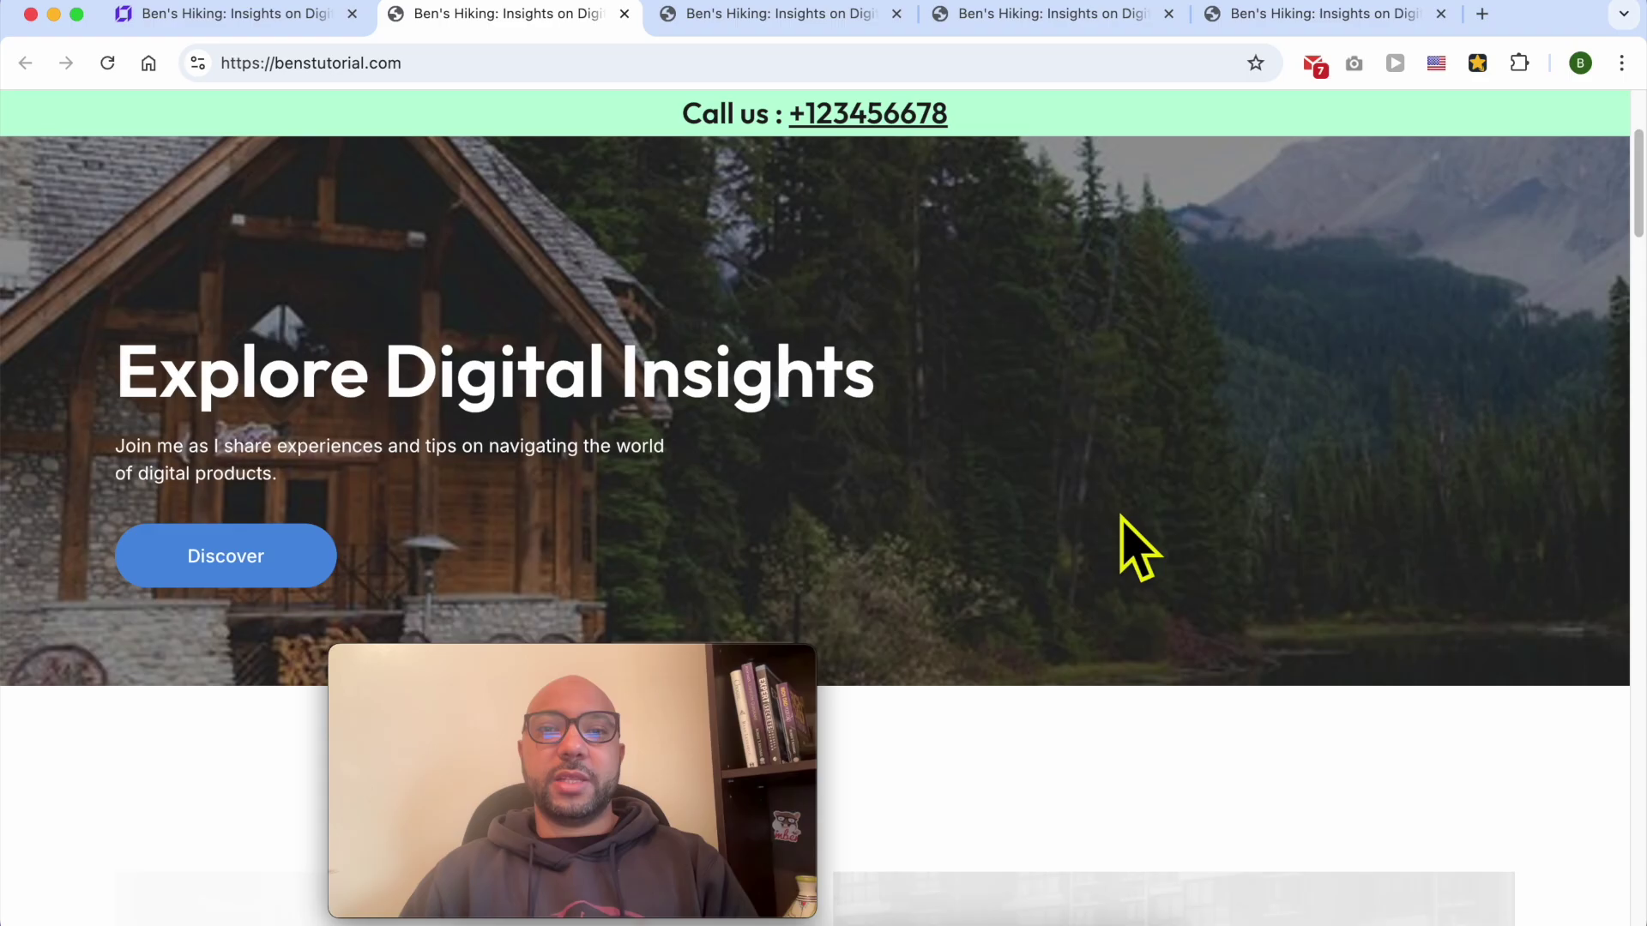
scroll(1066, 153, "down", 2)
left_click_drag(956, 116, 667, 146)
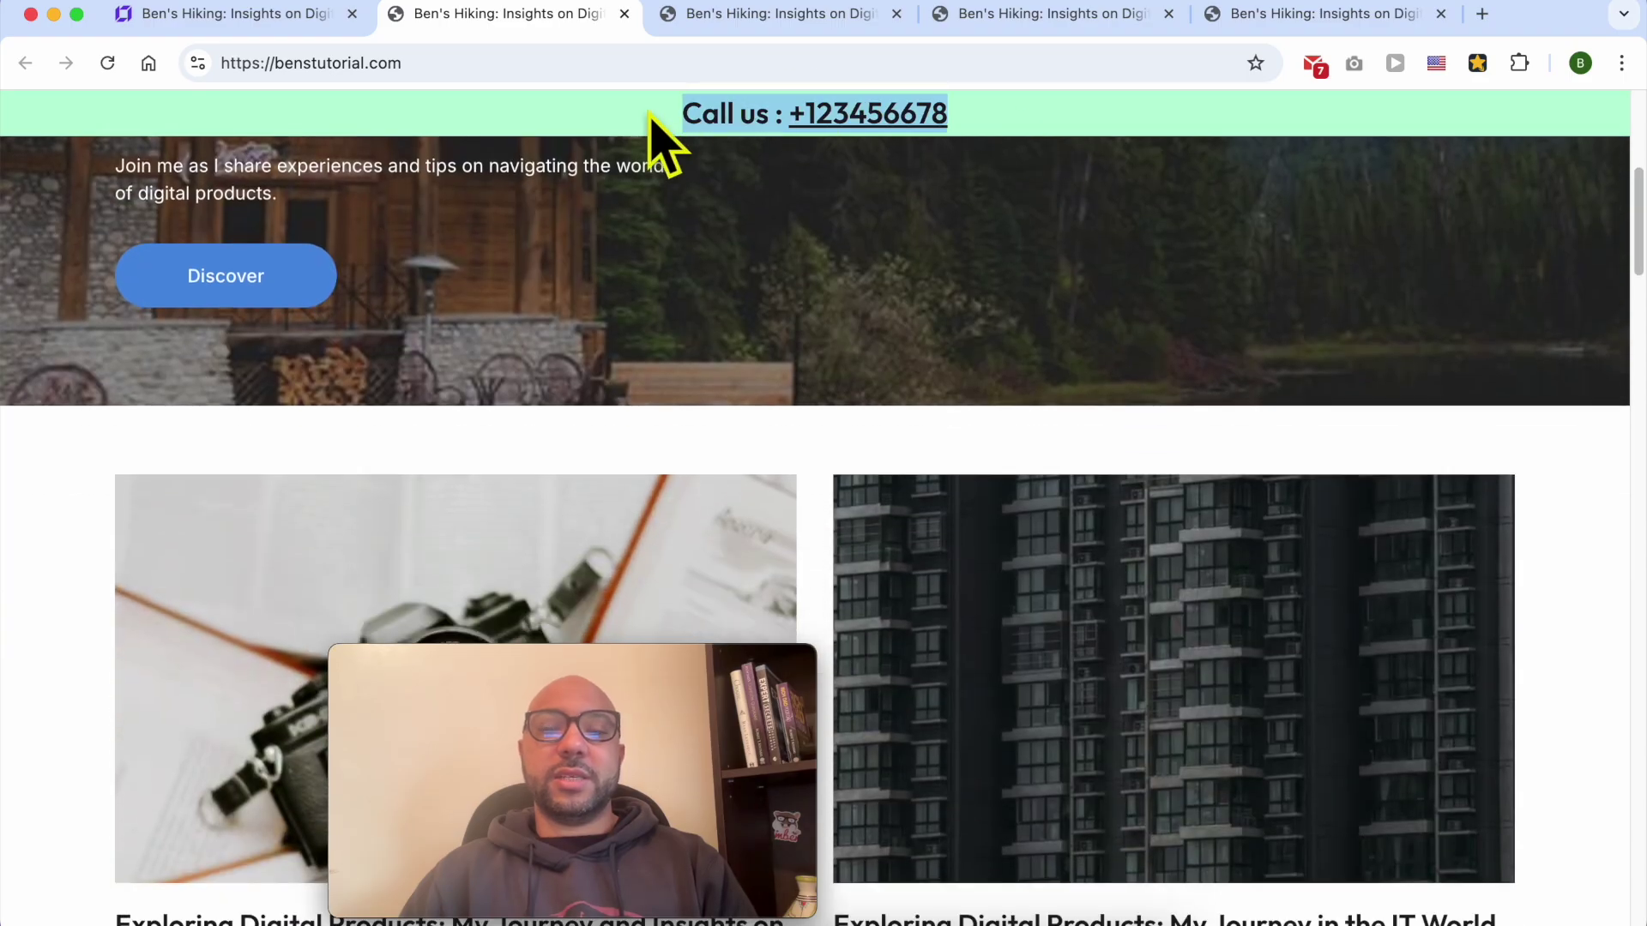
left_click(1079, 109)
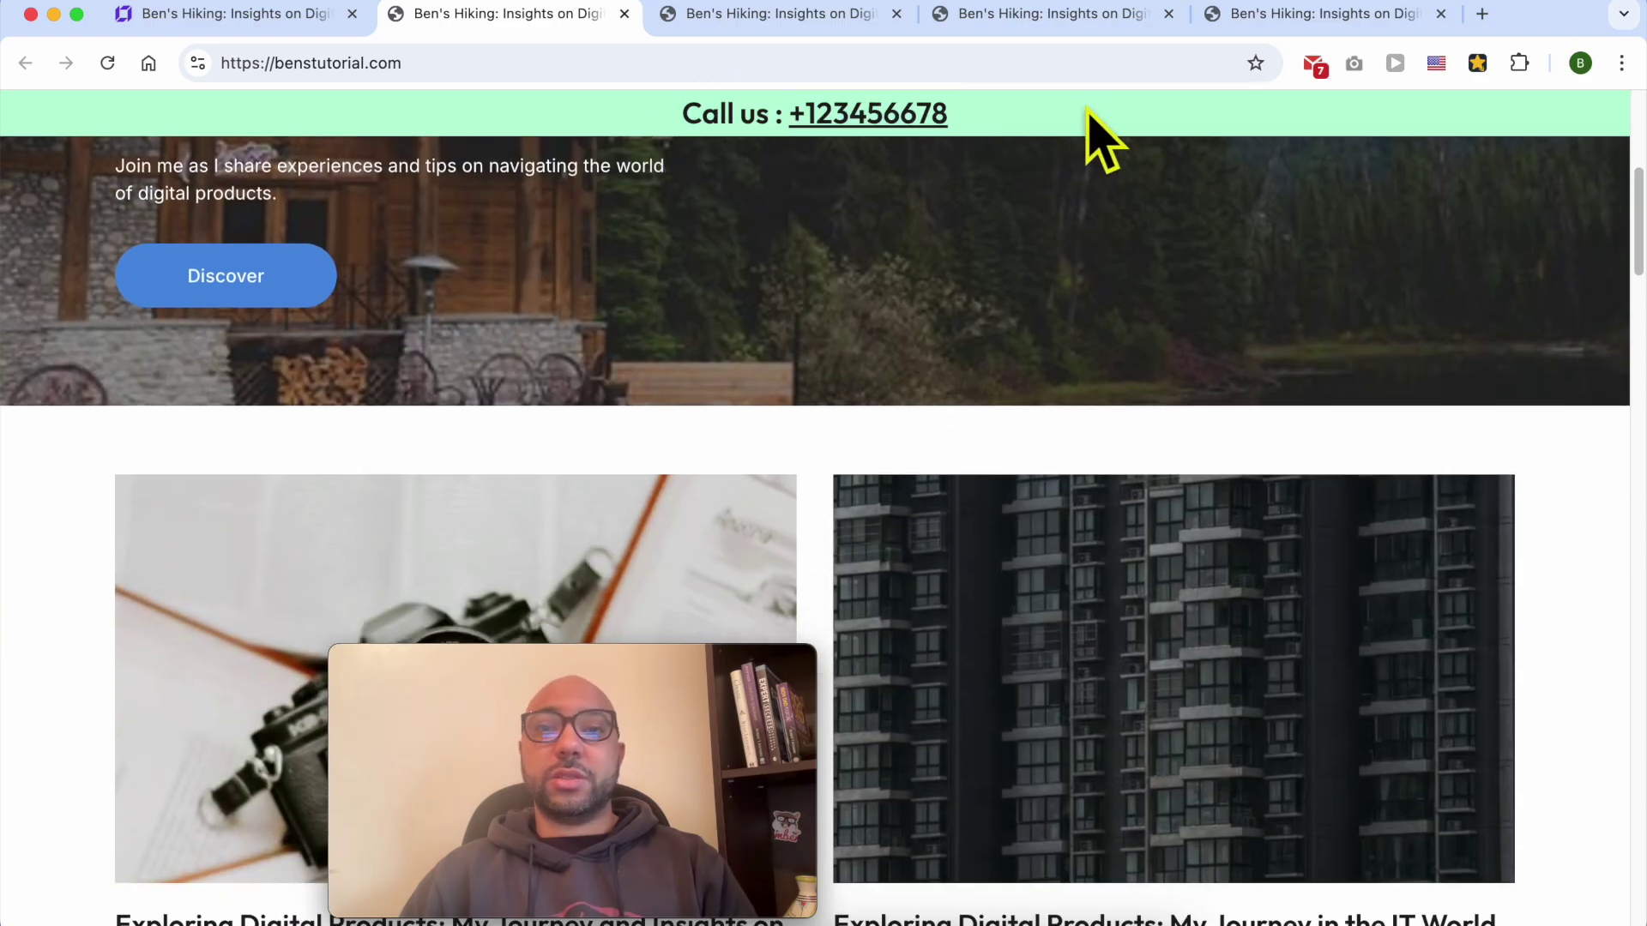
left_click_drag(1098, 117, 705, 103)
left_click(651, 109)
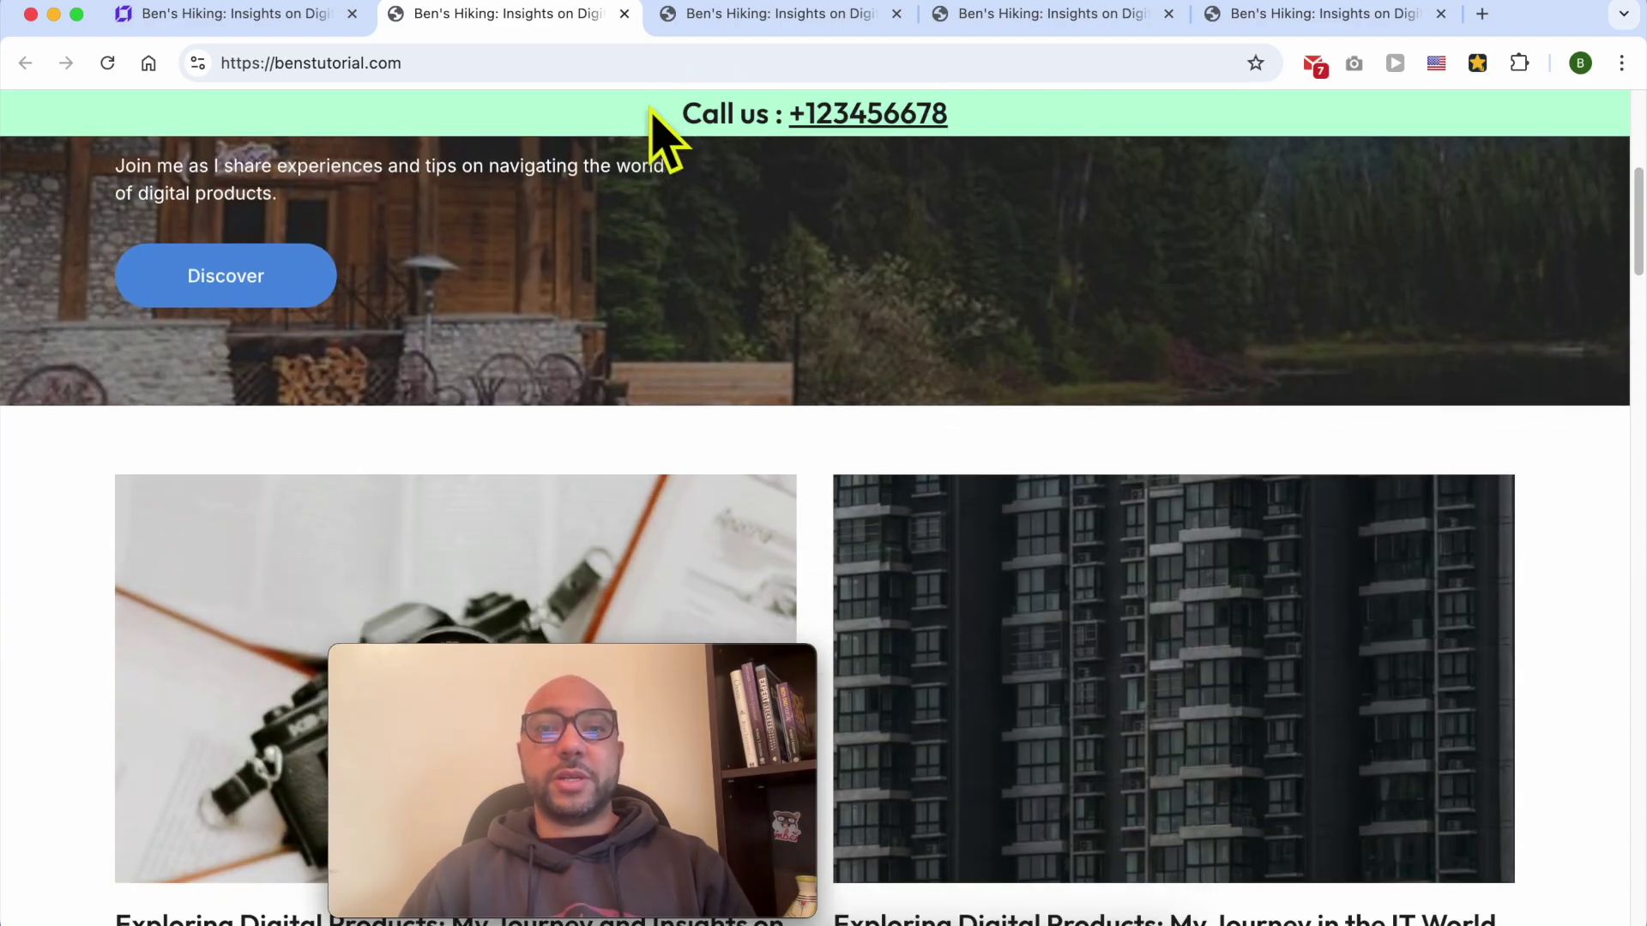